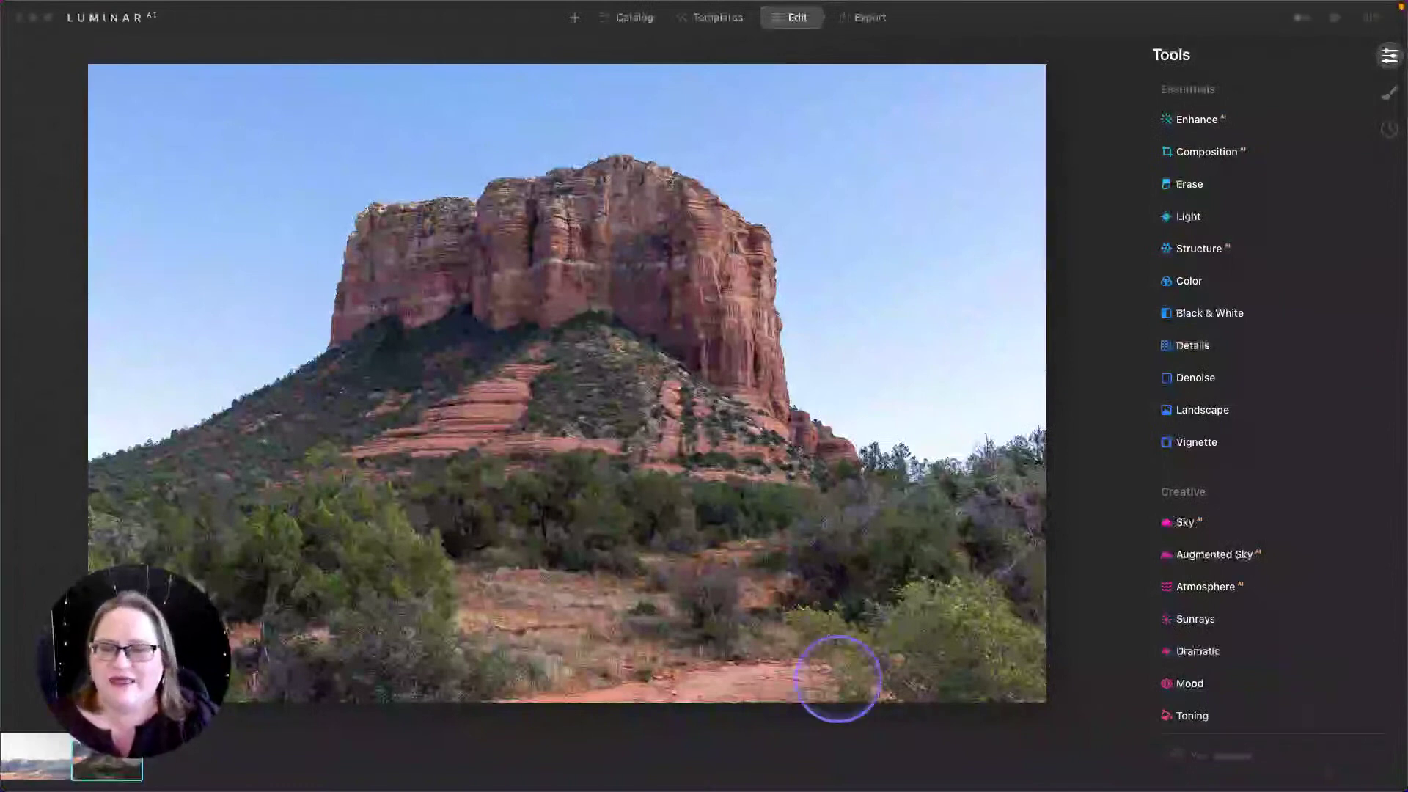
# - Check the sunset sky photo, then open the Help user guide's Sky Replacement Guidelines page
pyautogui.click(30, 756)
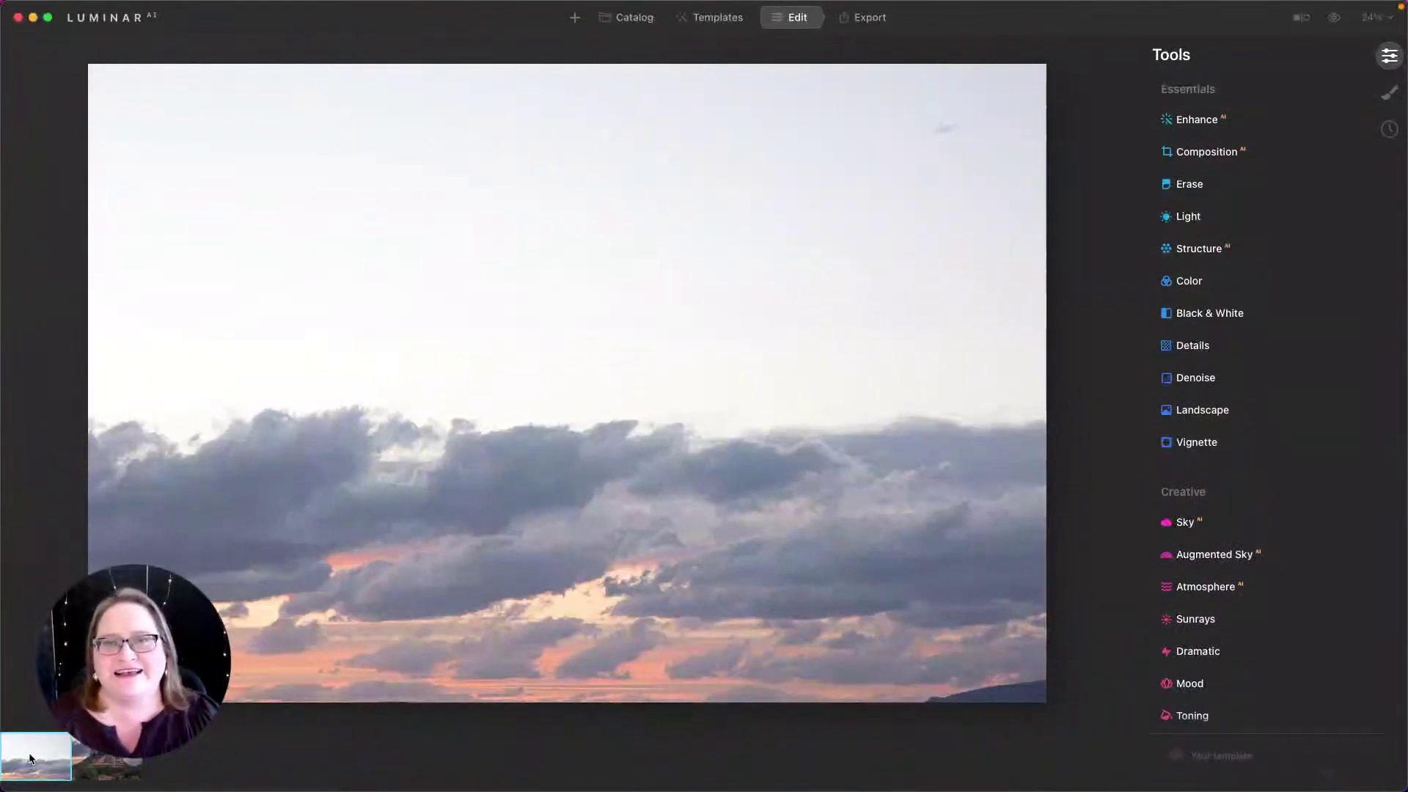
pyautogui.click(79, 758)
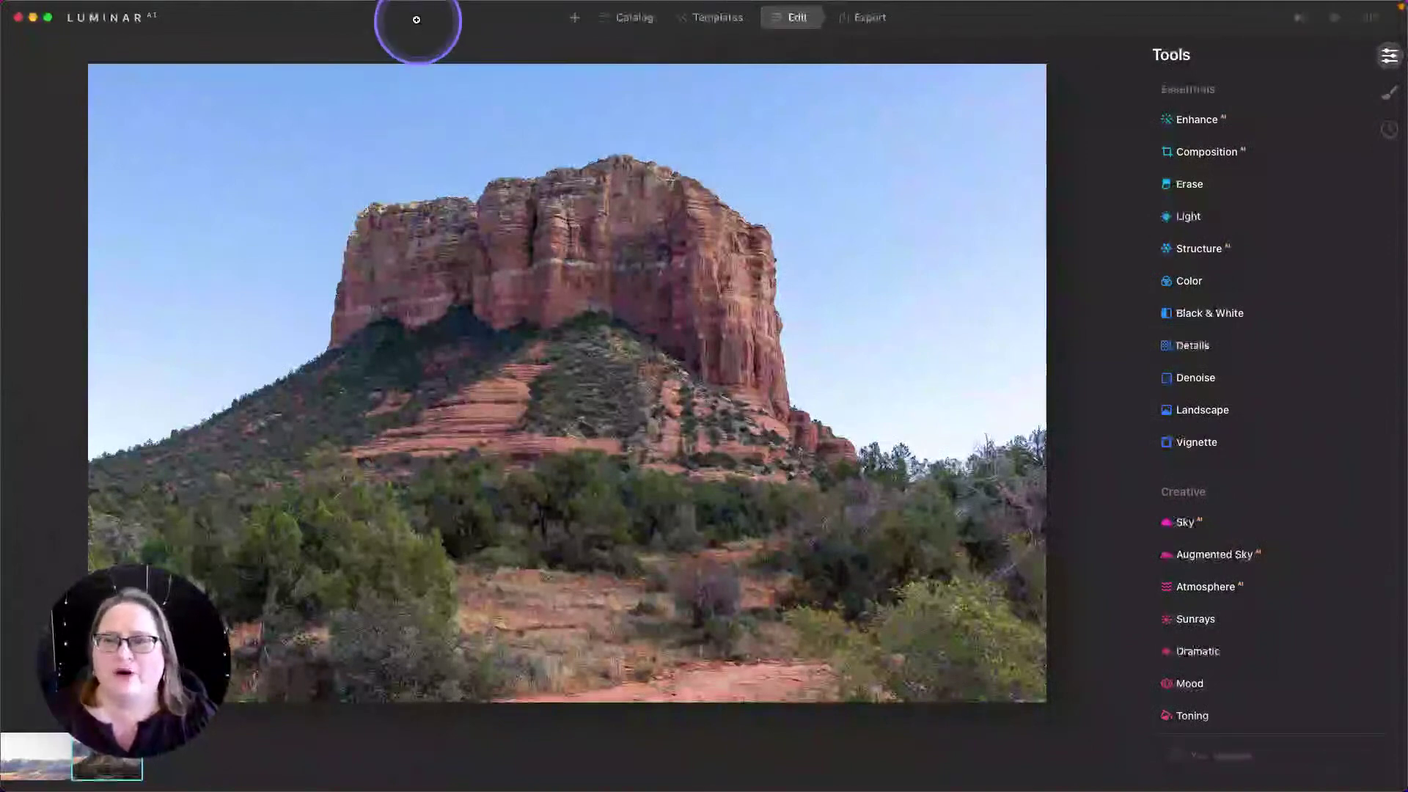
pyautogui.click(367, 9)
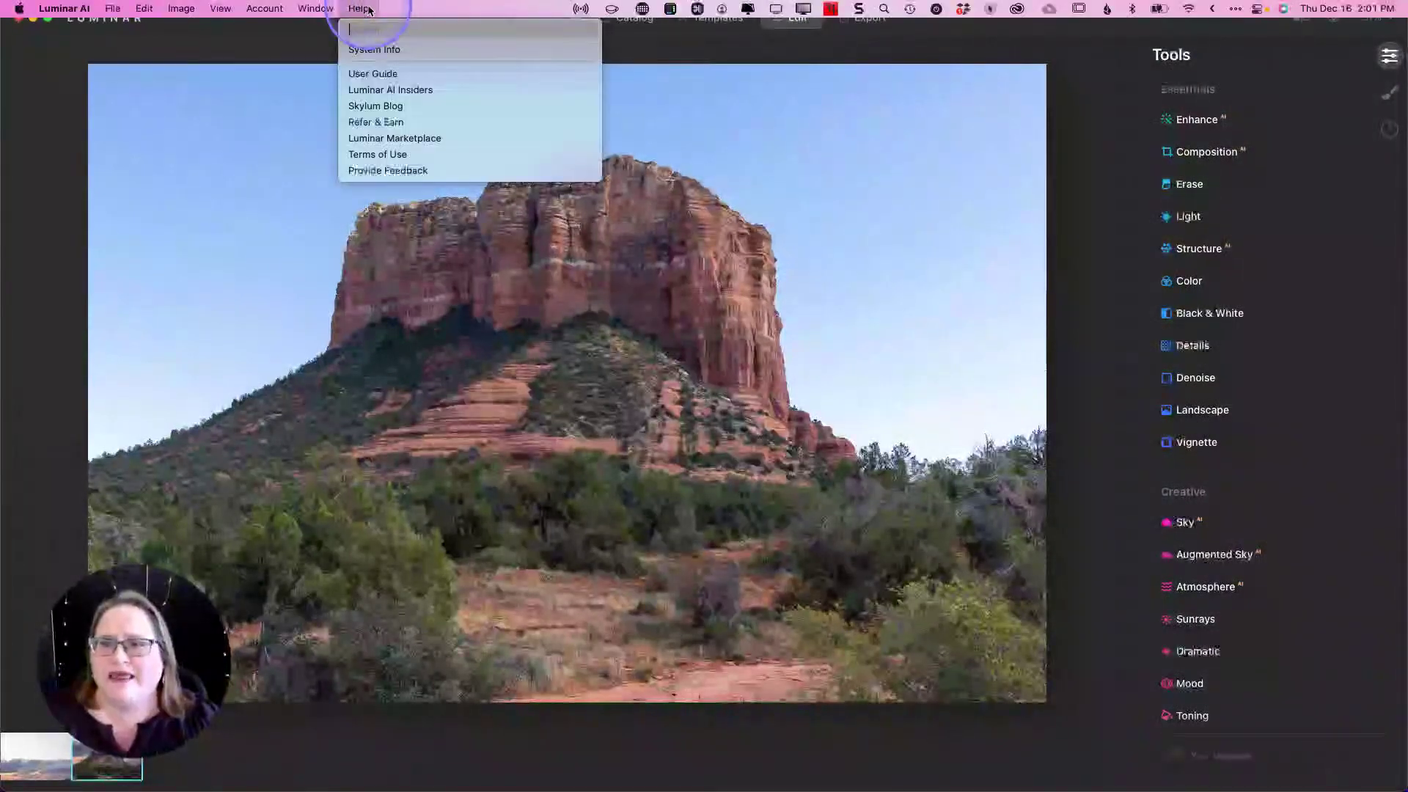
pyautogui.click(364, 74)
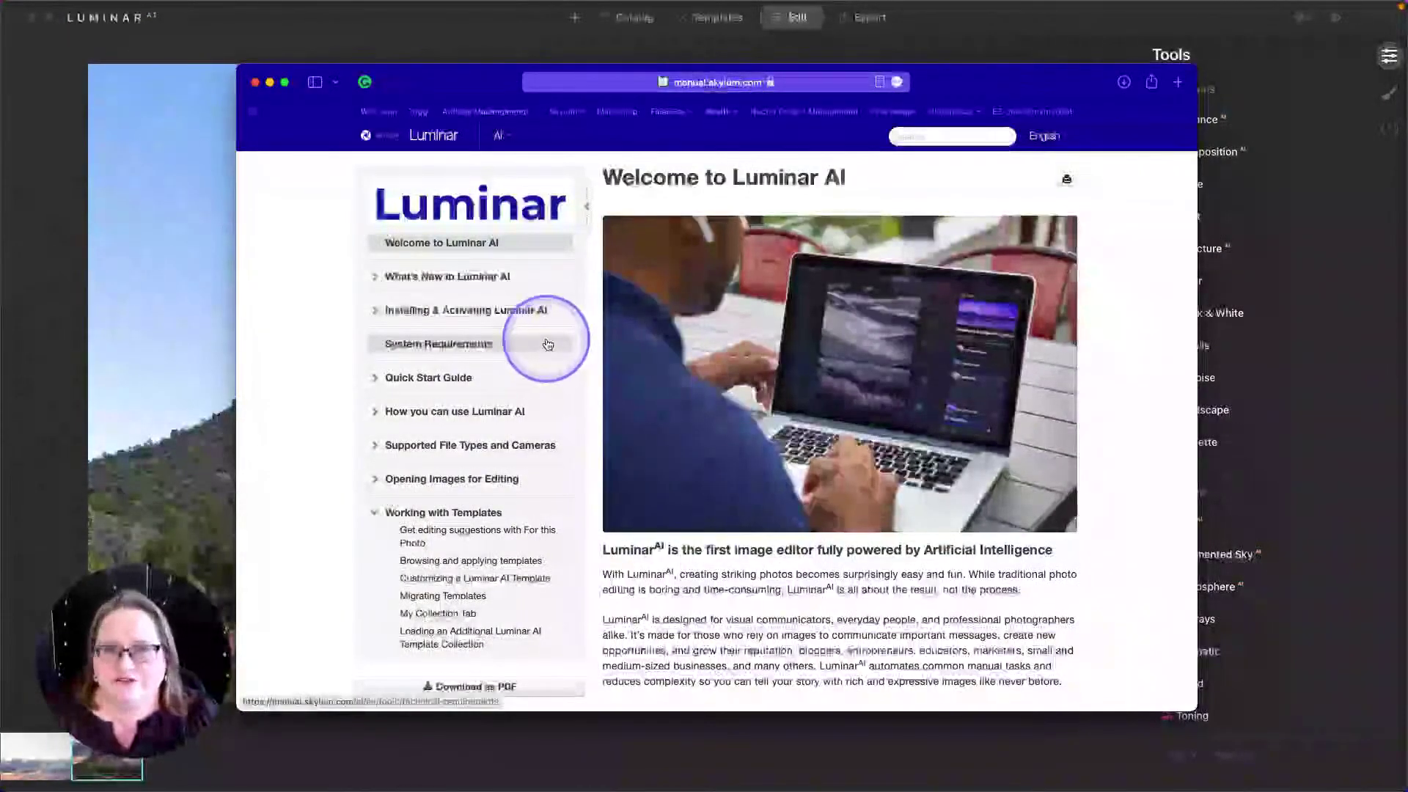
pyautogui.scroll(-3, 547, 348)
pyautogui.scroll(-10, 544, 348)
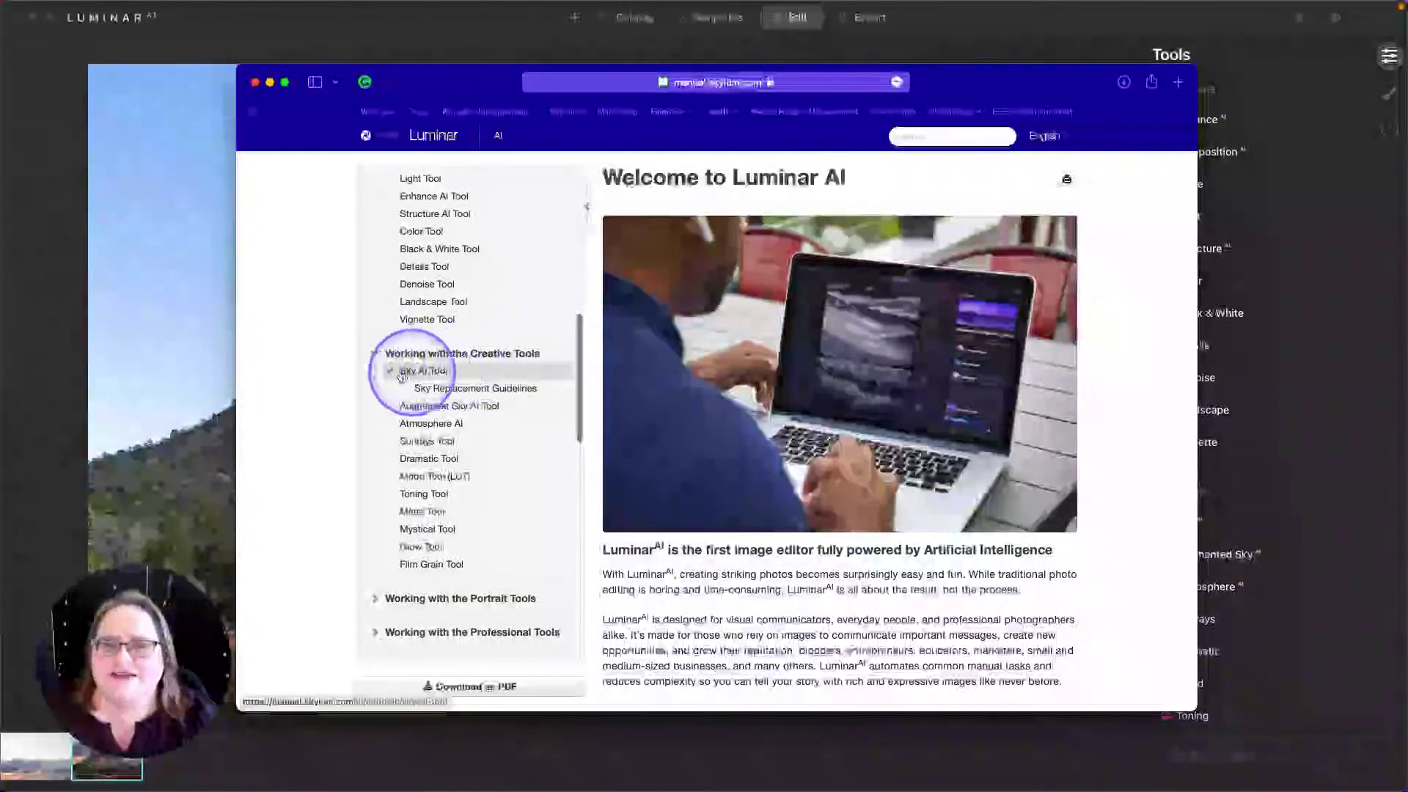
pyautogui.click(482, 390)
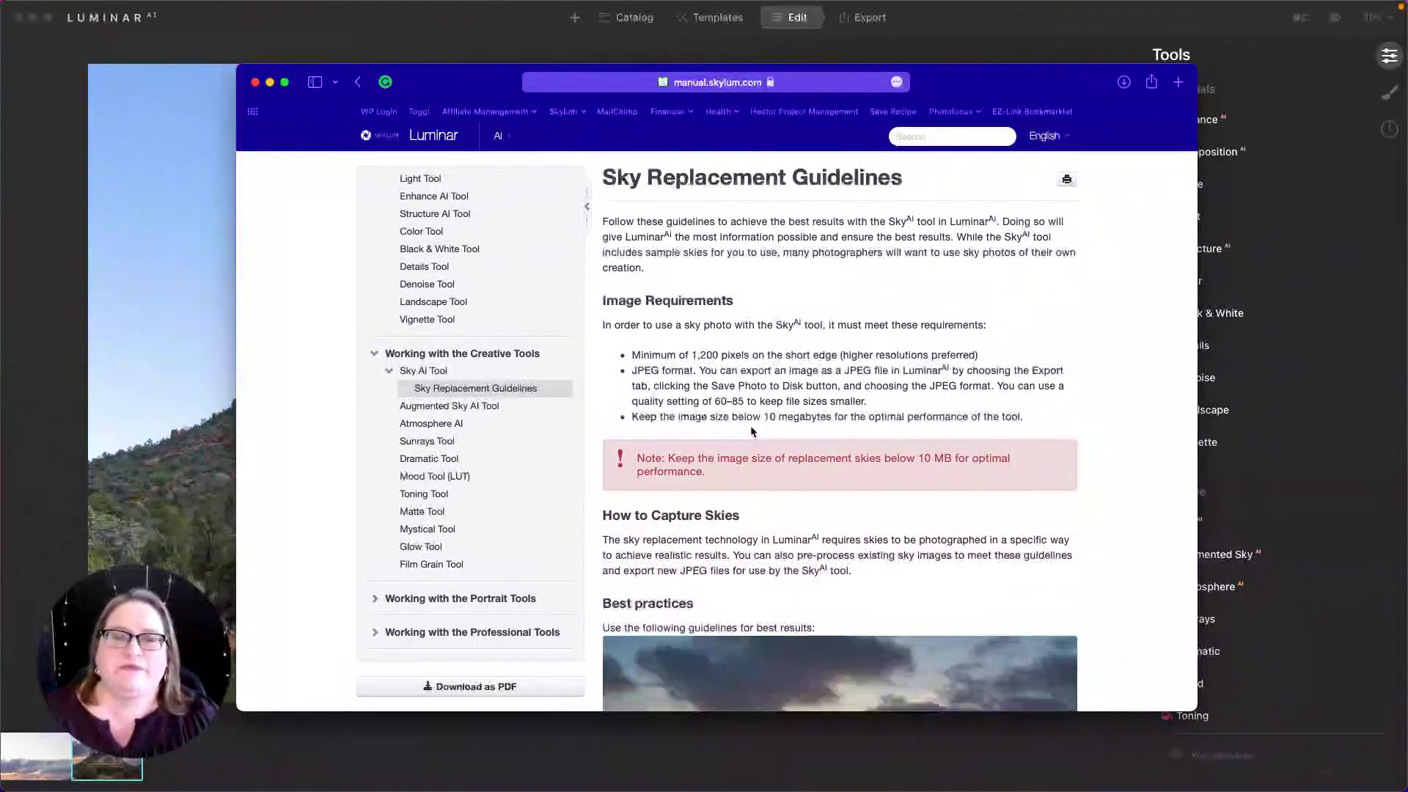
# - Read the guidelines on shooting wider, perspective, and avoiding telephoto lenses and irregular angles
pyautogui.scroll(-5, 756, 431)
pyautogui.scroll(-4, 763, 429)
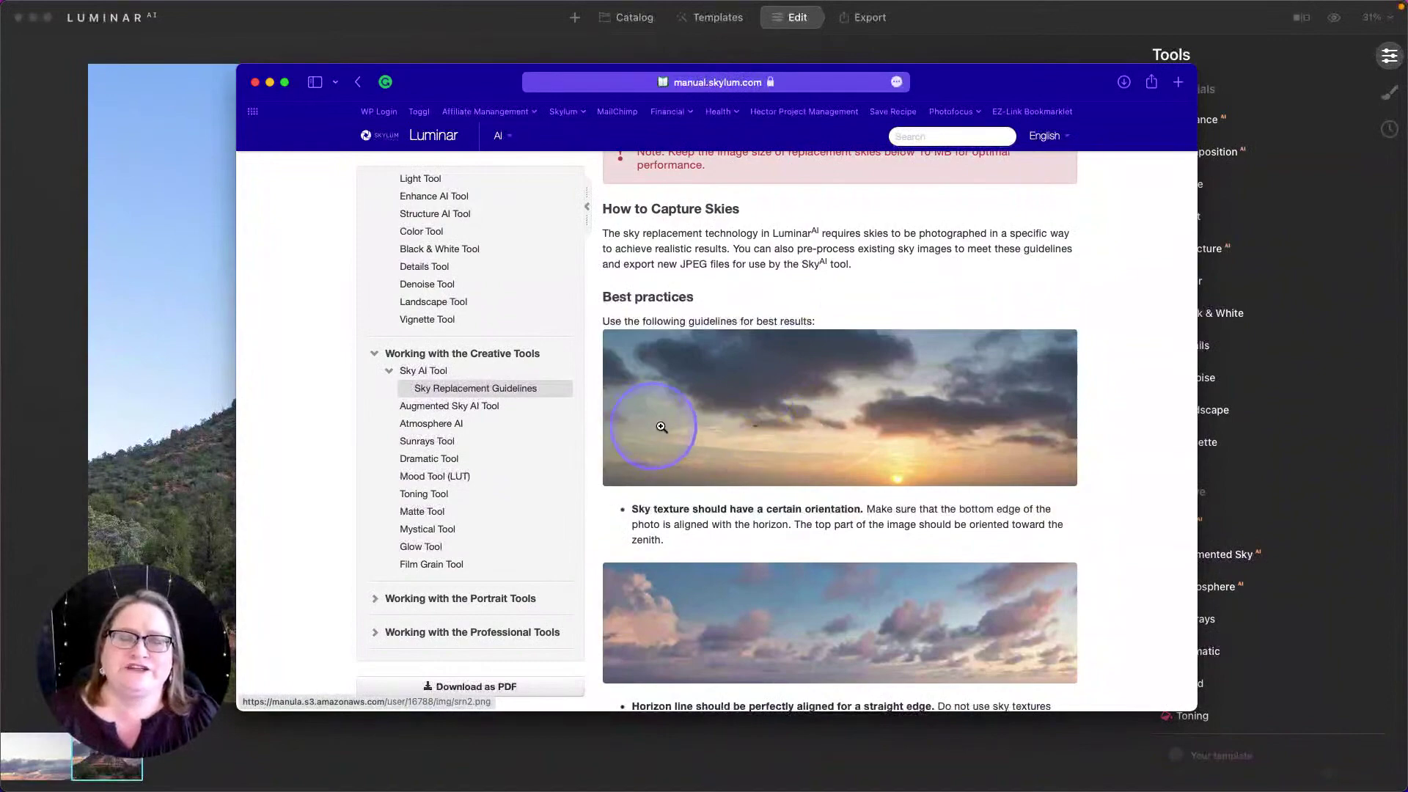
pyautogui.scroll(-6, 901, 430)
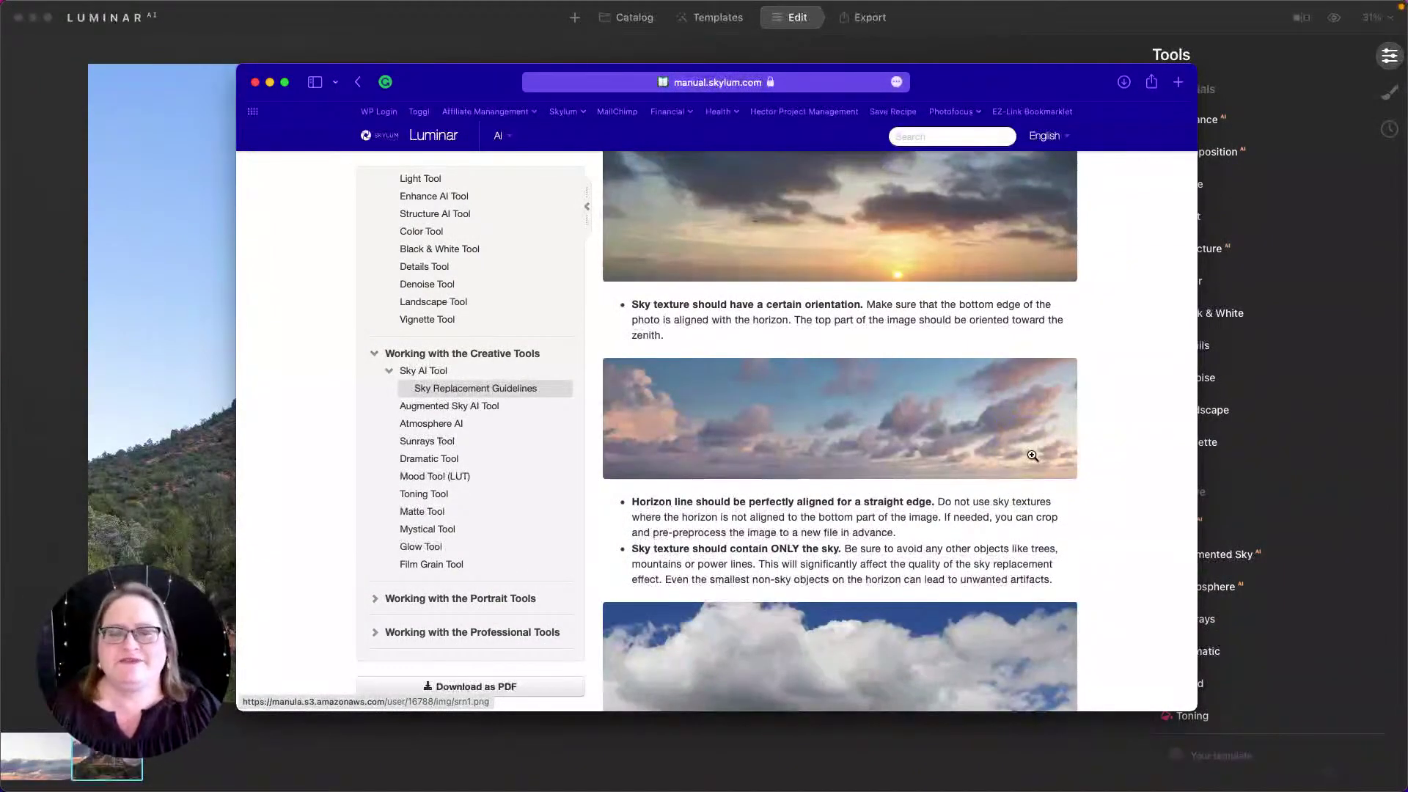
pyautogui.scroll(-5, 1033, 456)
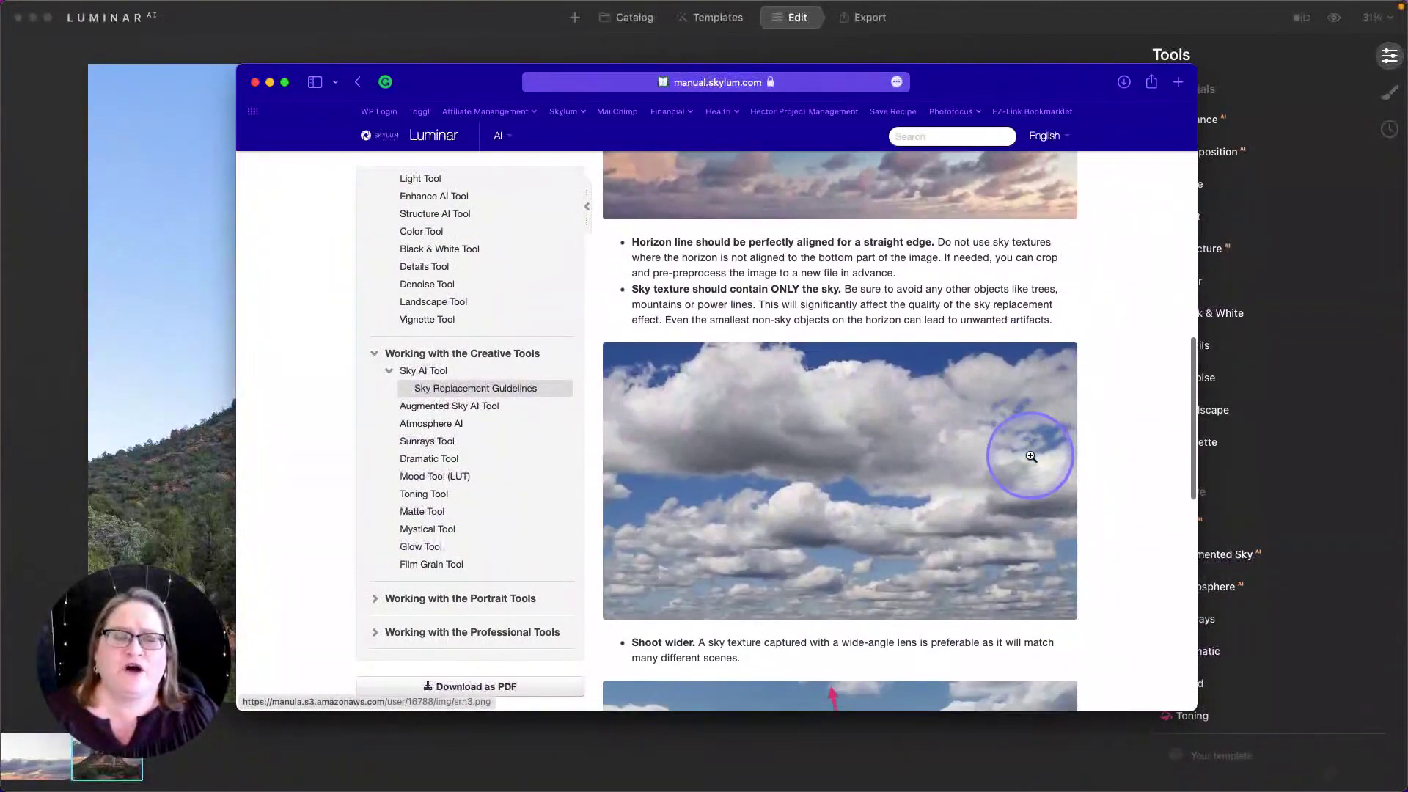
pyautogui.scroll(-2, 1031, 457)
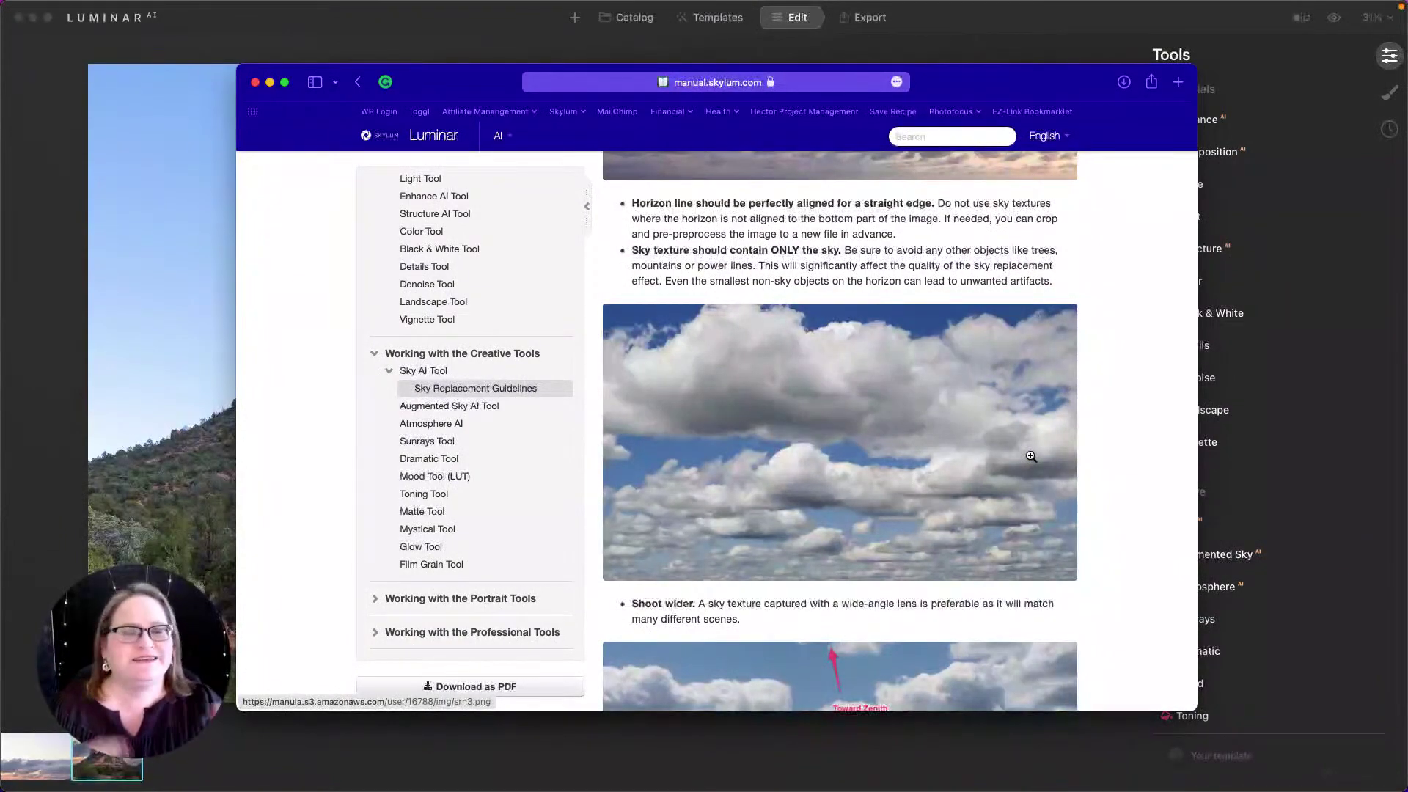
pyautogui.scroll(-10, 1031, 456)
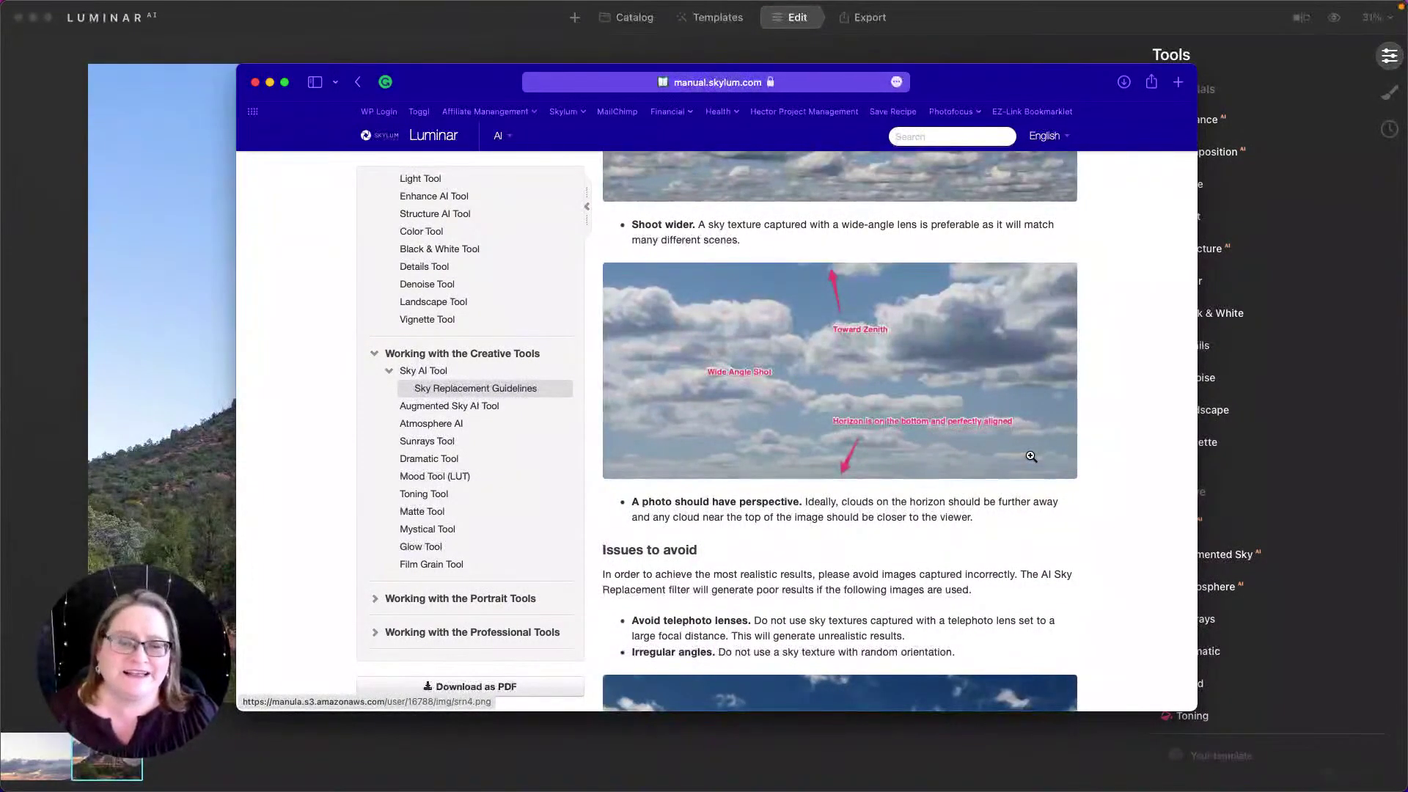
pyautogui.scroll(-4, 917, 460)
pyautogui.click(762, 465)
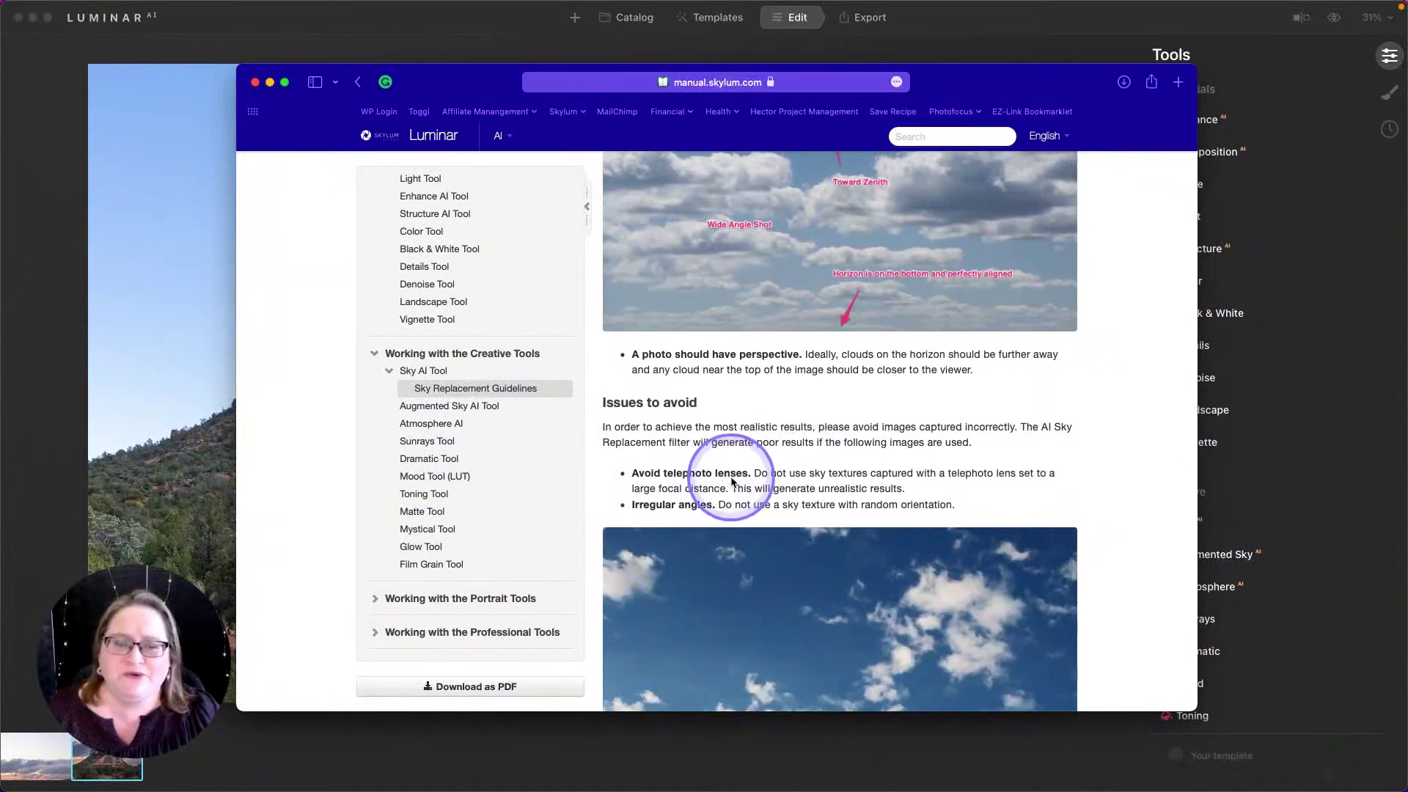
pyautogui.scroll(-2, 695, 471)
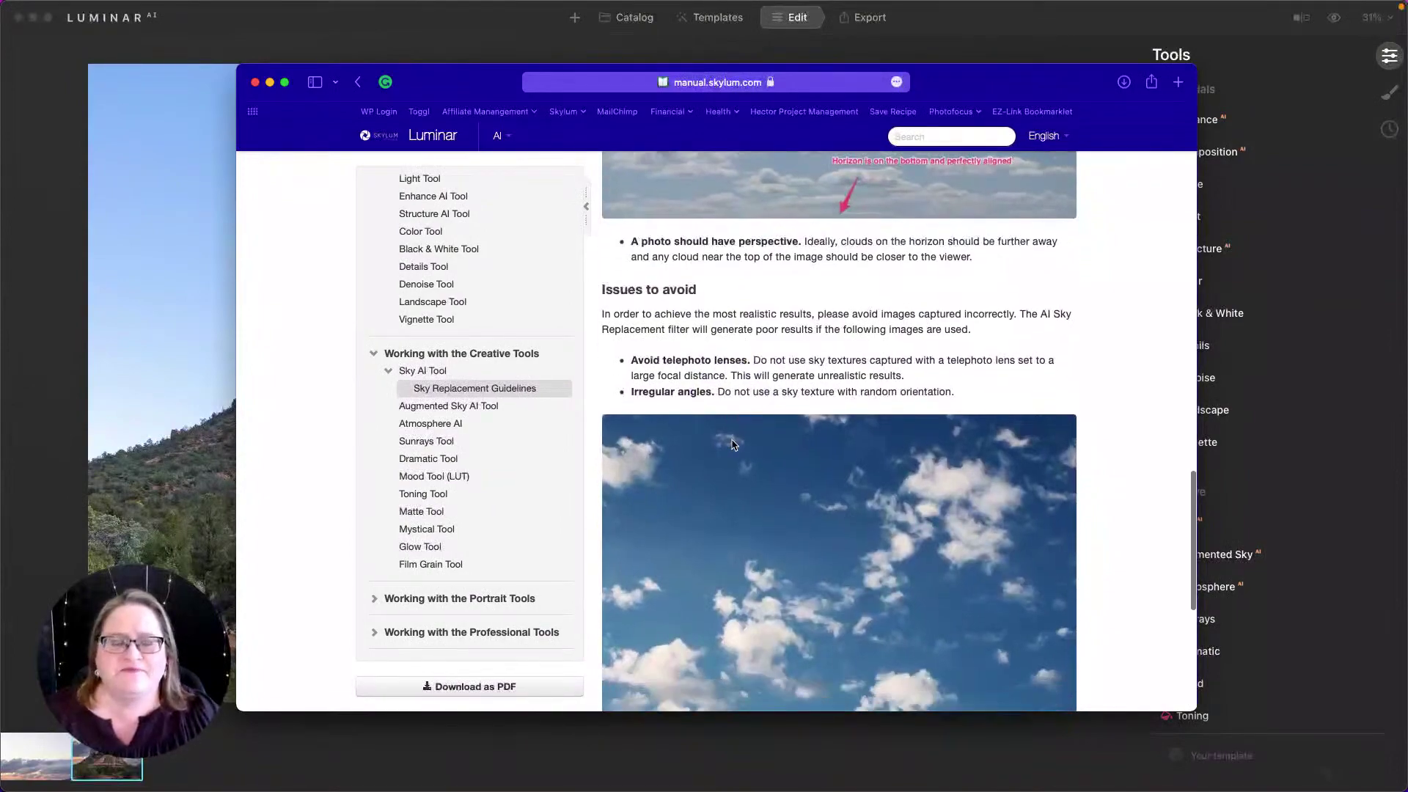
pyautogui.scroll(-4, 732, 444)
pyautogui.scroll(5, 732, 445)
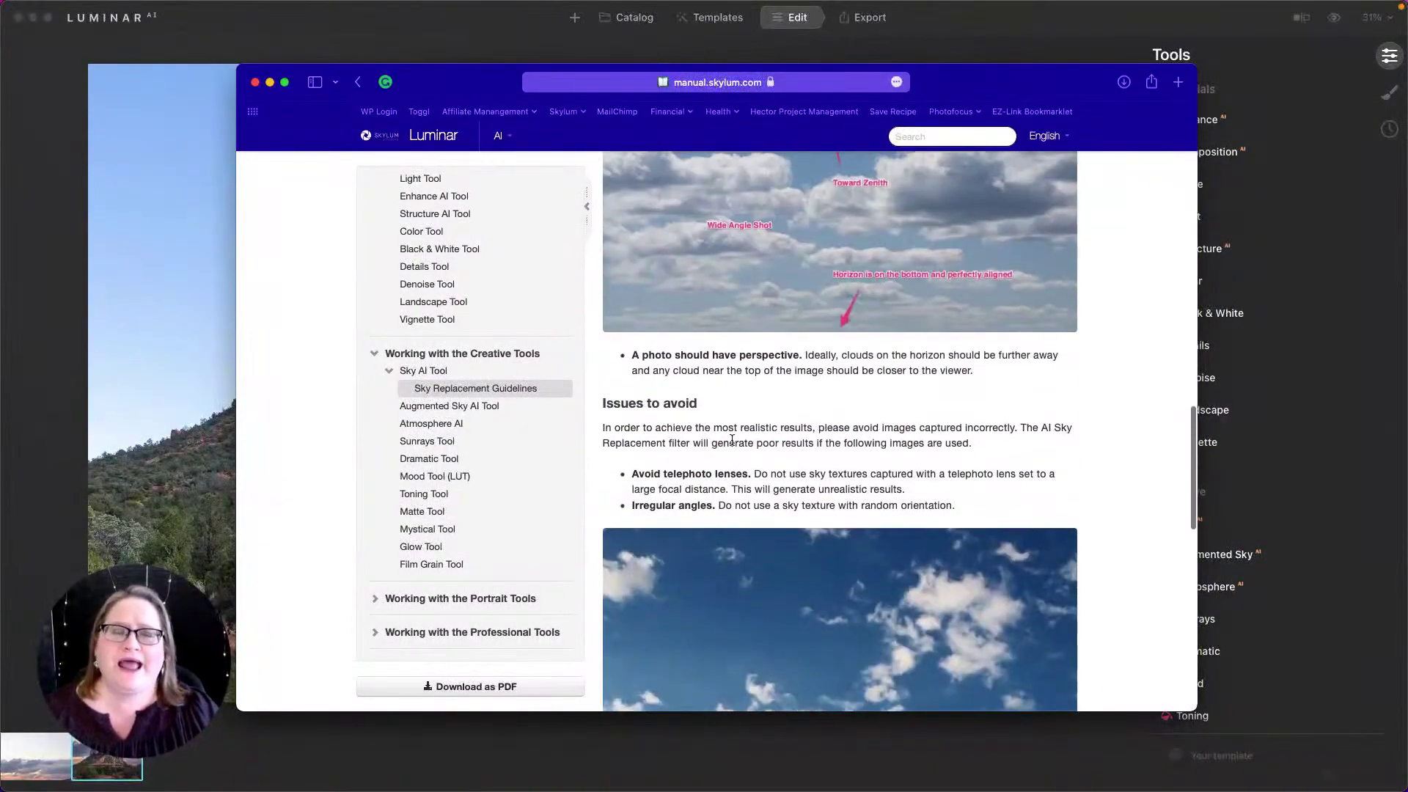
pyautogui.scroll(3, 732, 444)
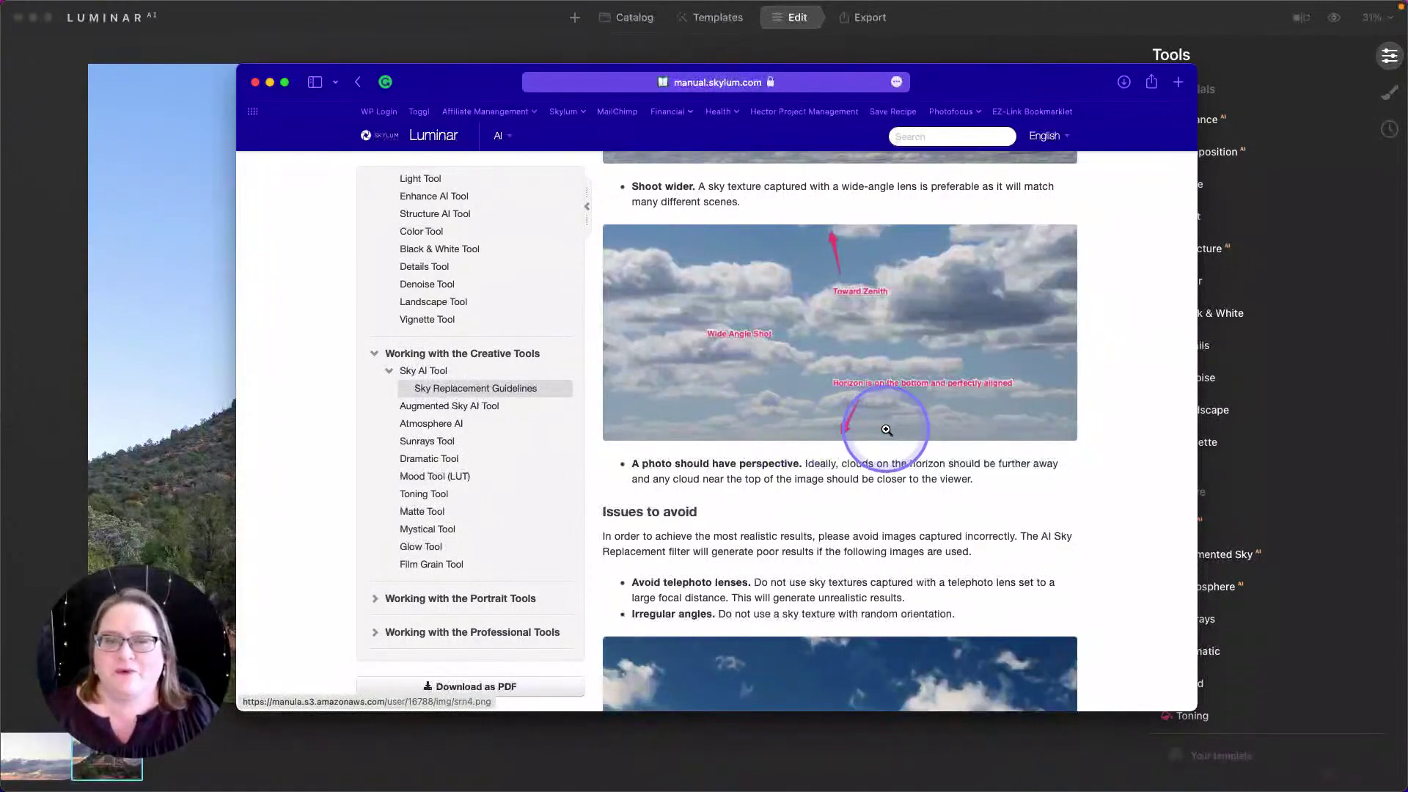
pyautogui.scroll(-3, 886, 430)
pyautogui.scroll(-3, 886, 430)
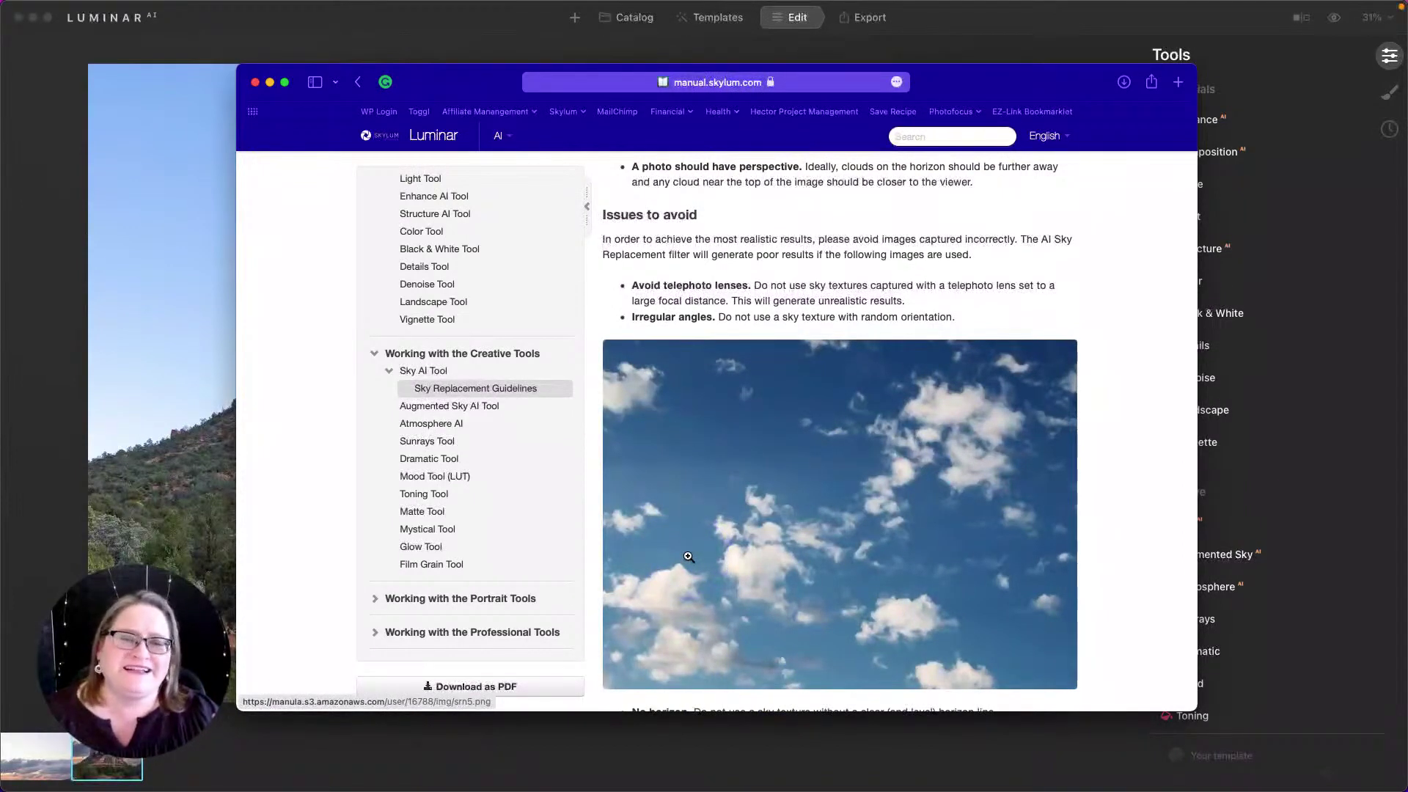
pyautogui.scroll(5, 689, 557)
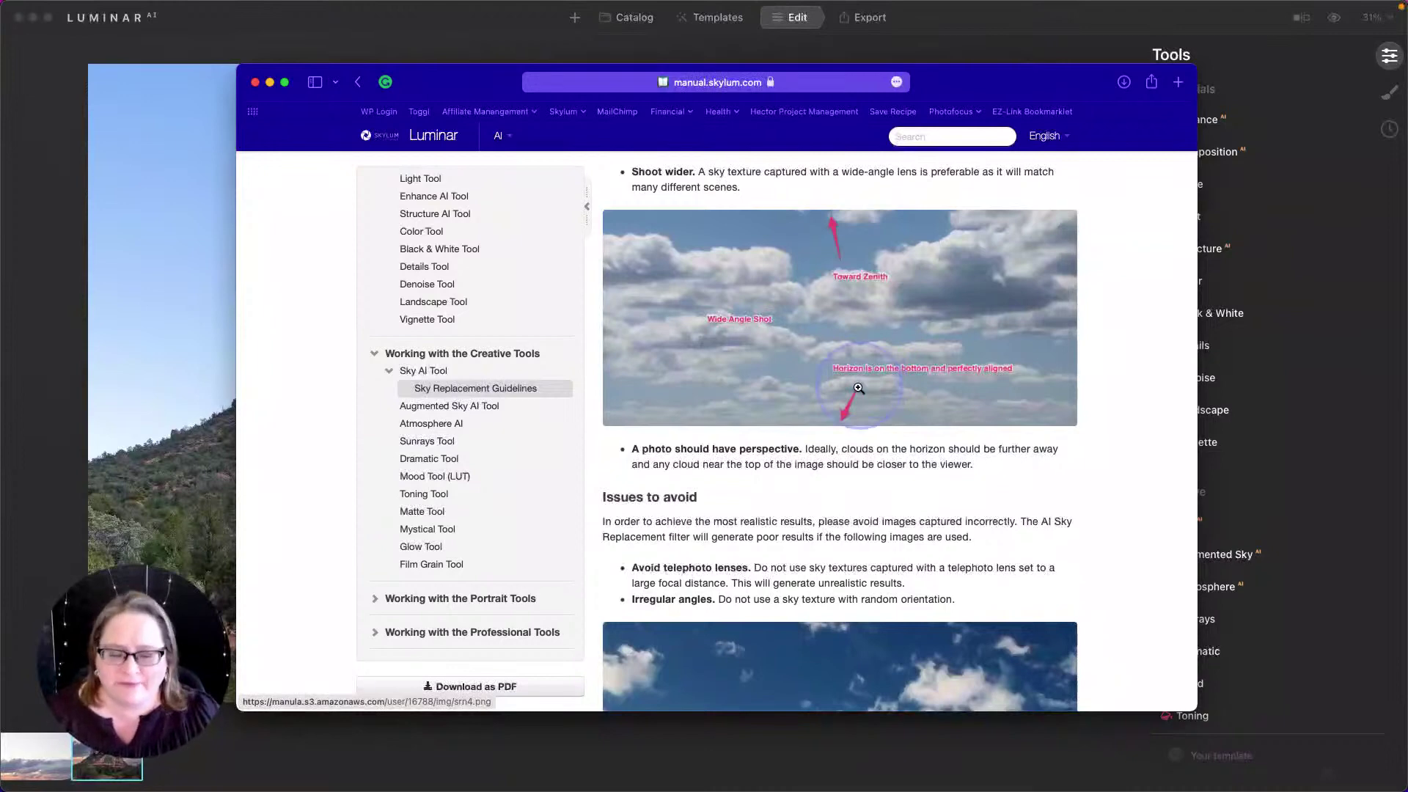
# - Return to Luminar AI and open the sunset sky photo from the filmstrip
pyautogui.click(149, 394)
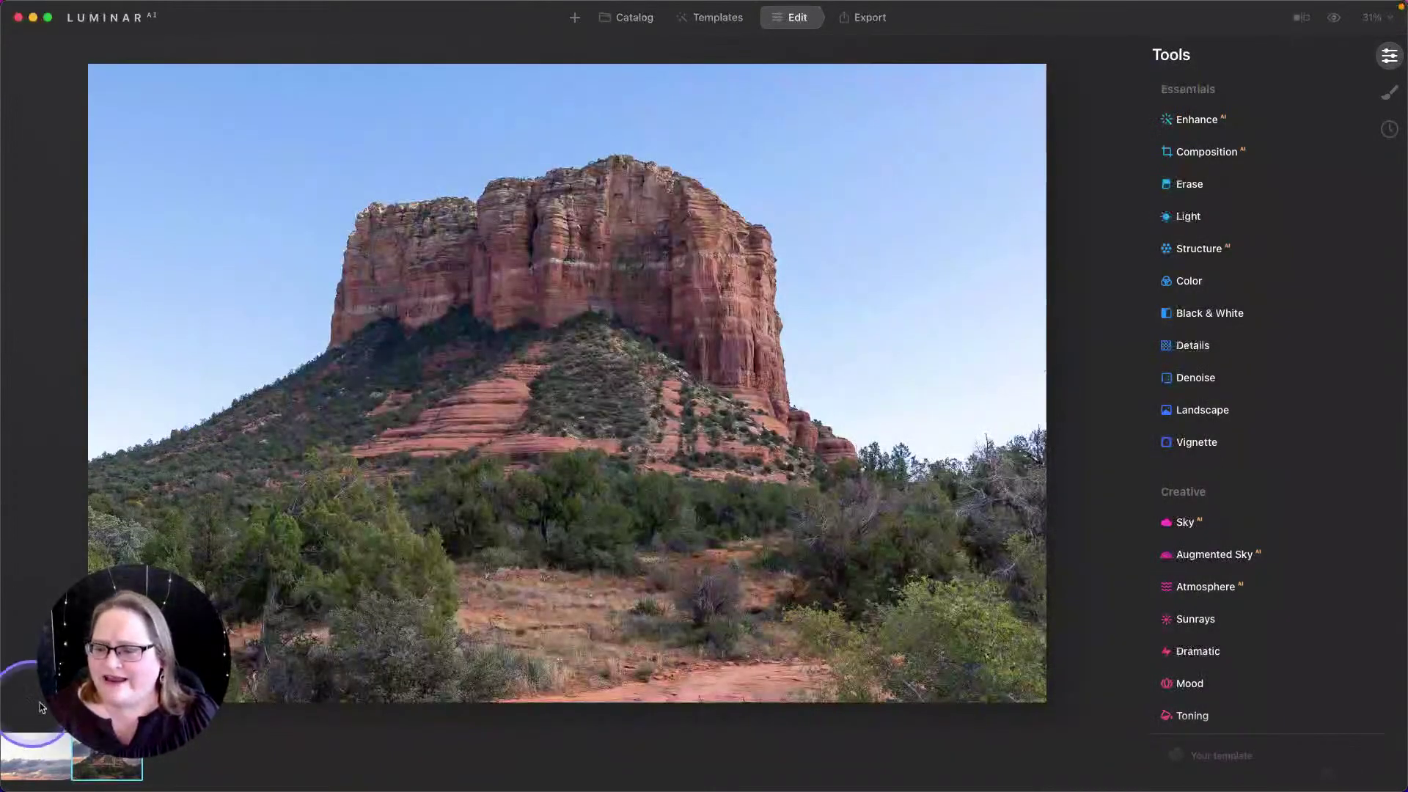
pyautogui.click(61, 752)
pyautogui.click(558, 577)
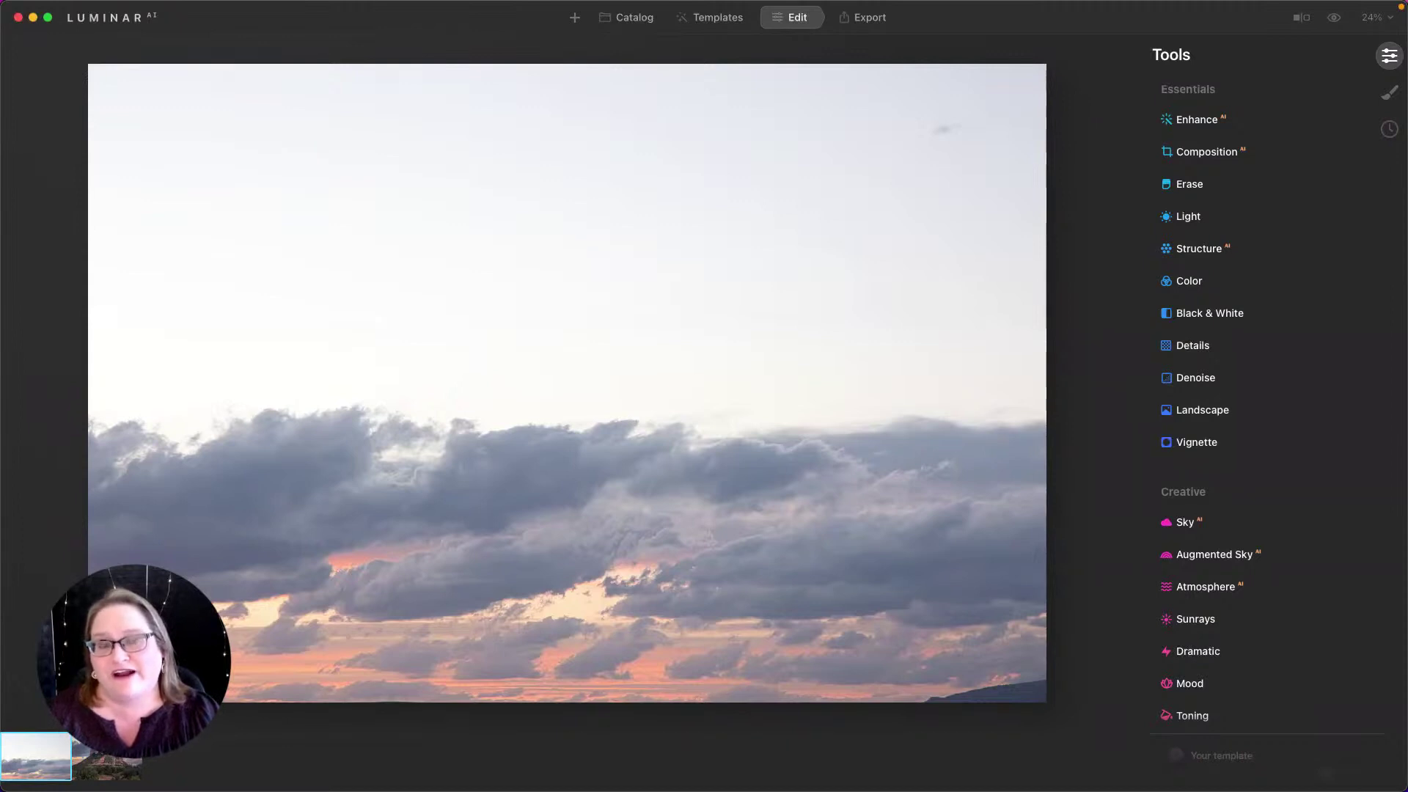
pyautogui.click(542, 691)
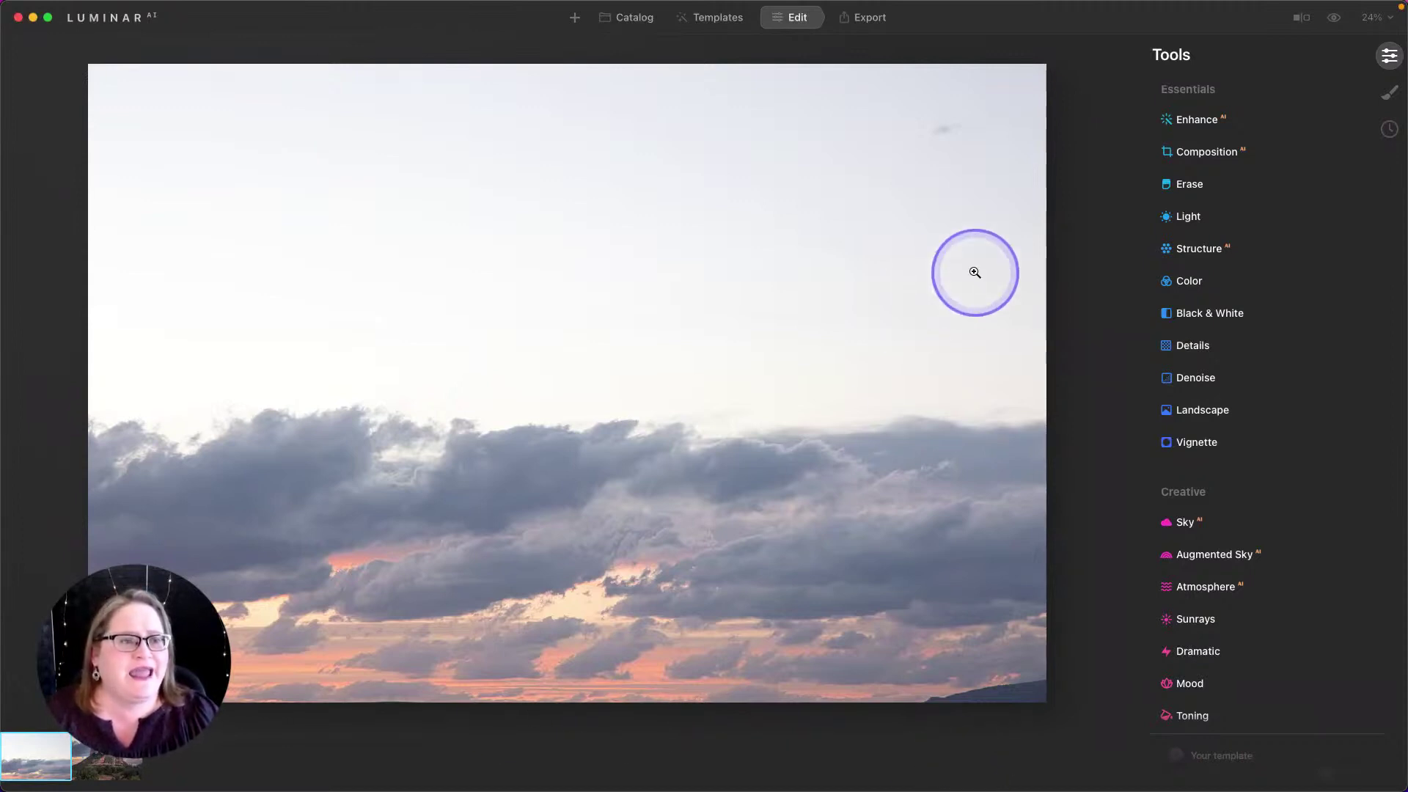
# - Raise the Enhance panel's Sky Enhancer to 82 to deepen the clouds
pyautogui.click(1191, 125)
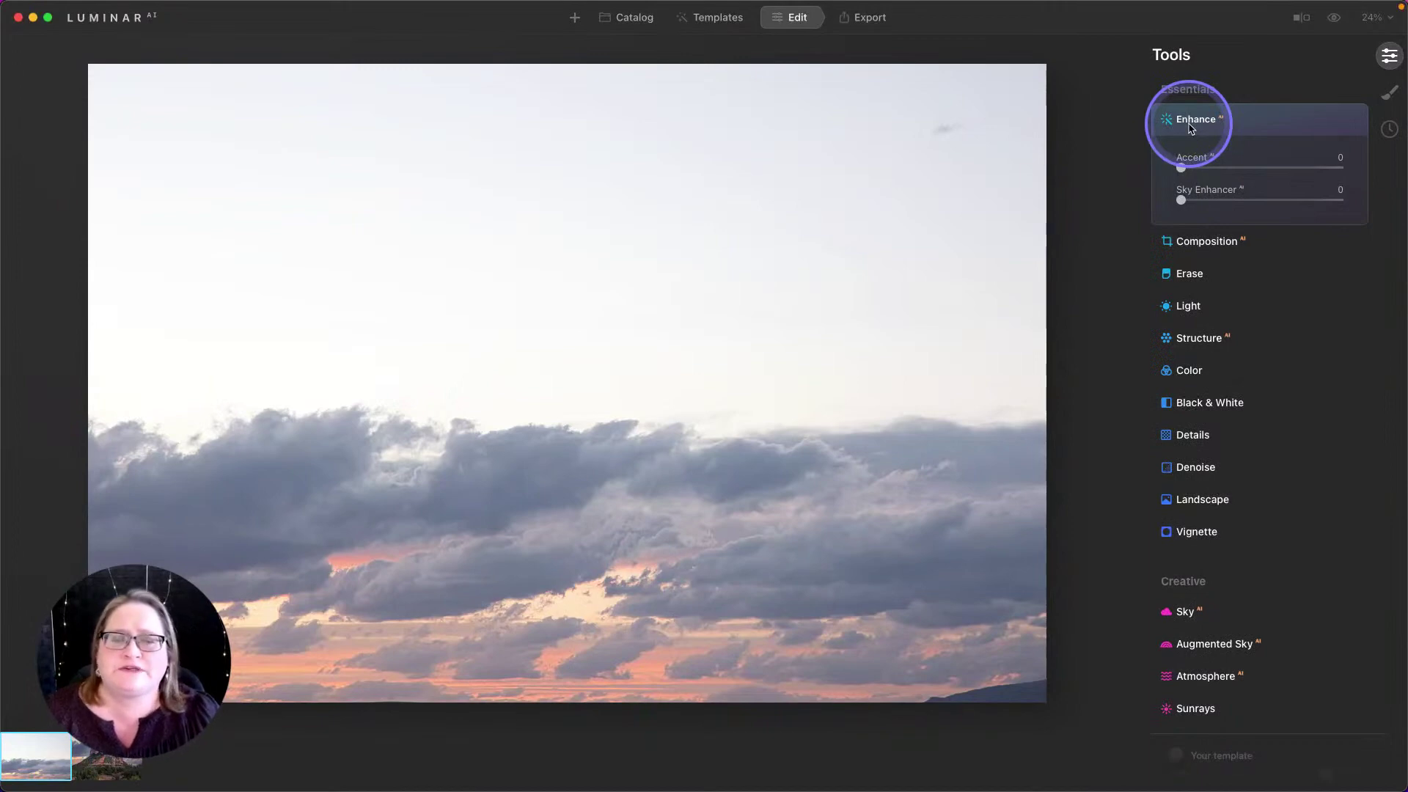
pyautogui.click(1191, 126)
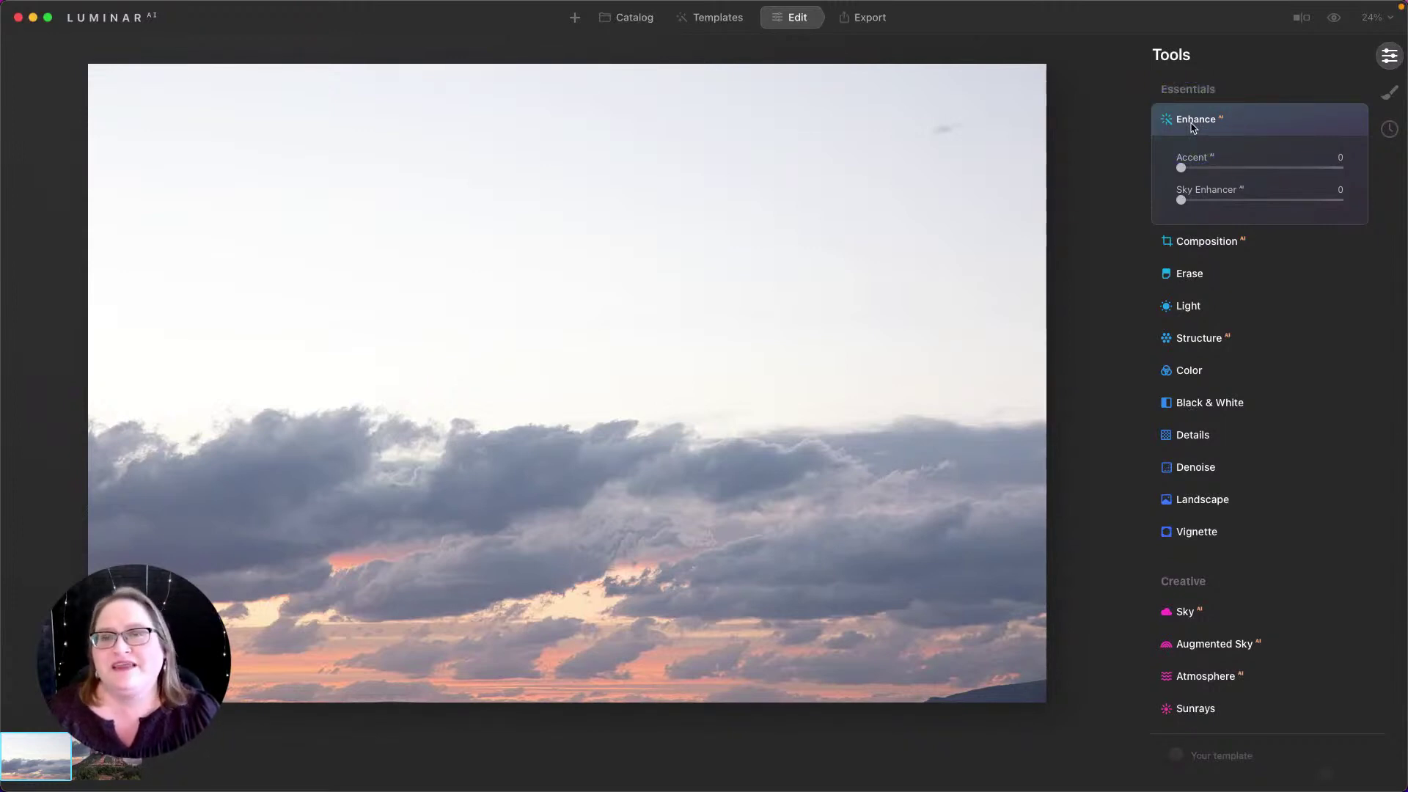
pyautogui.click(1178, 170)
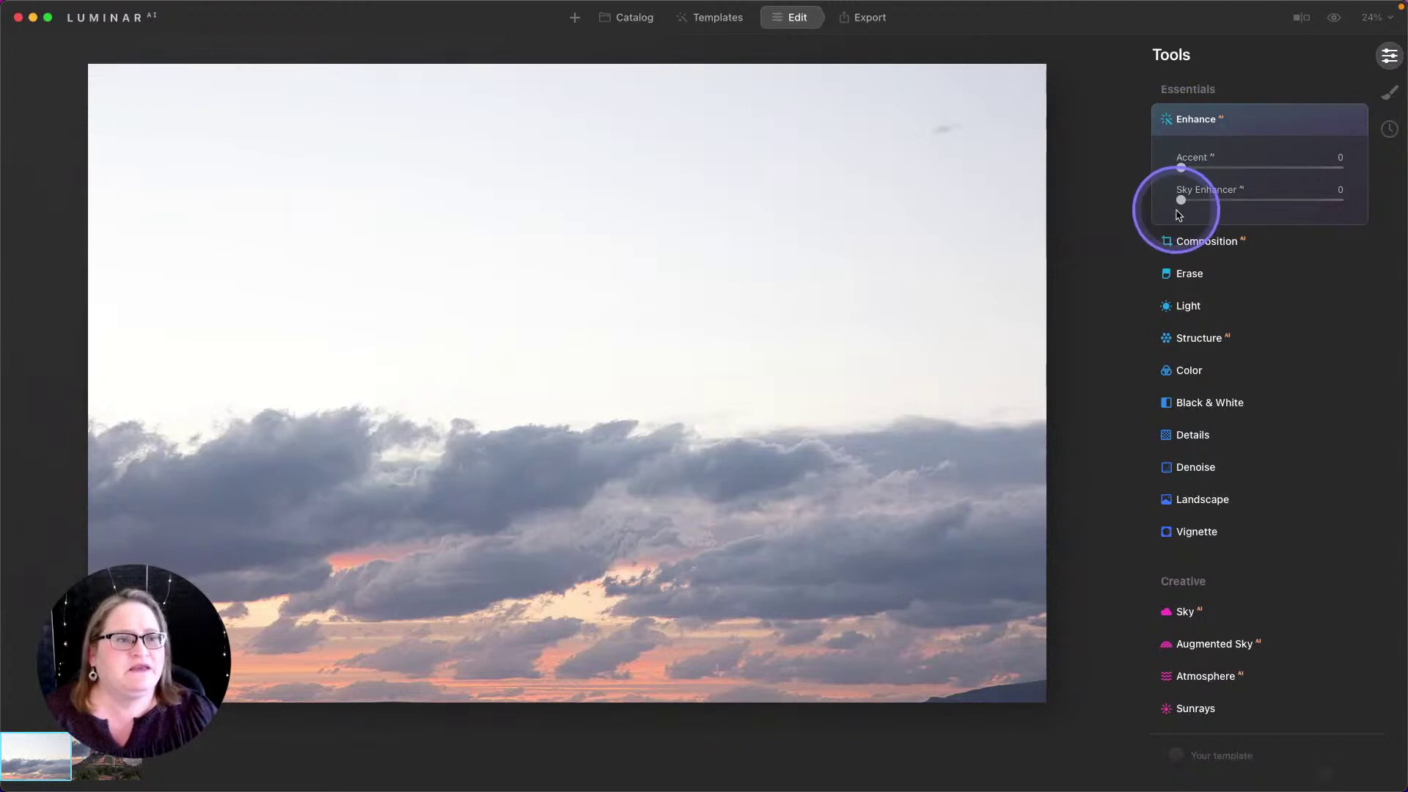
pyautogui.moveTo(1184, 208); pyautogui.dragTo(1330, 202)
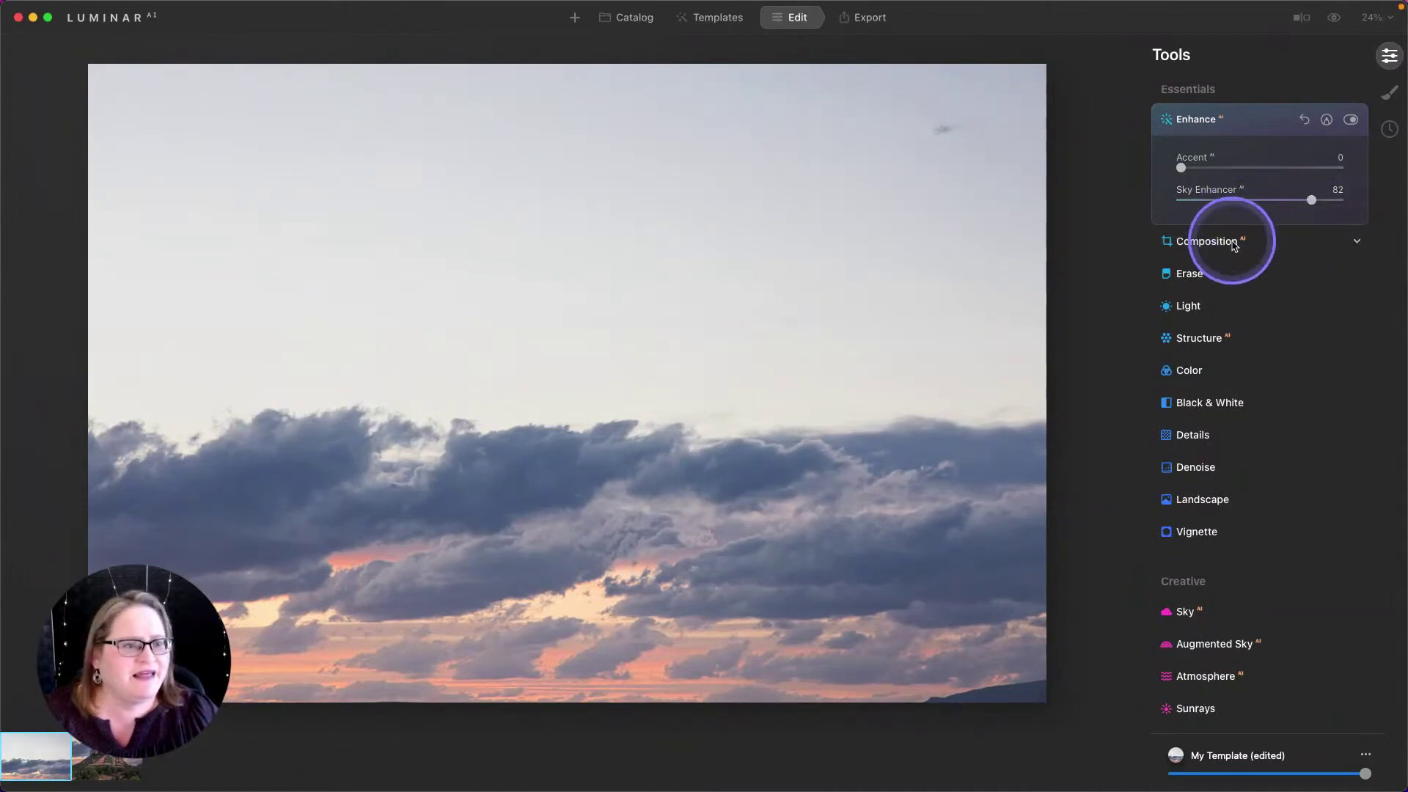
# - Lower Highlights in Light, then set Color Harmony's Split Color Warmth Warm to 4
pyautogui.click(1189, 307)
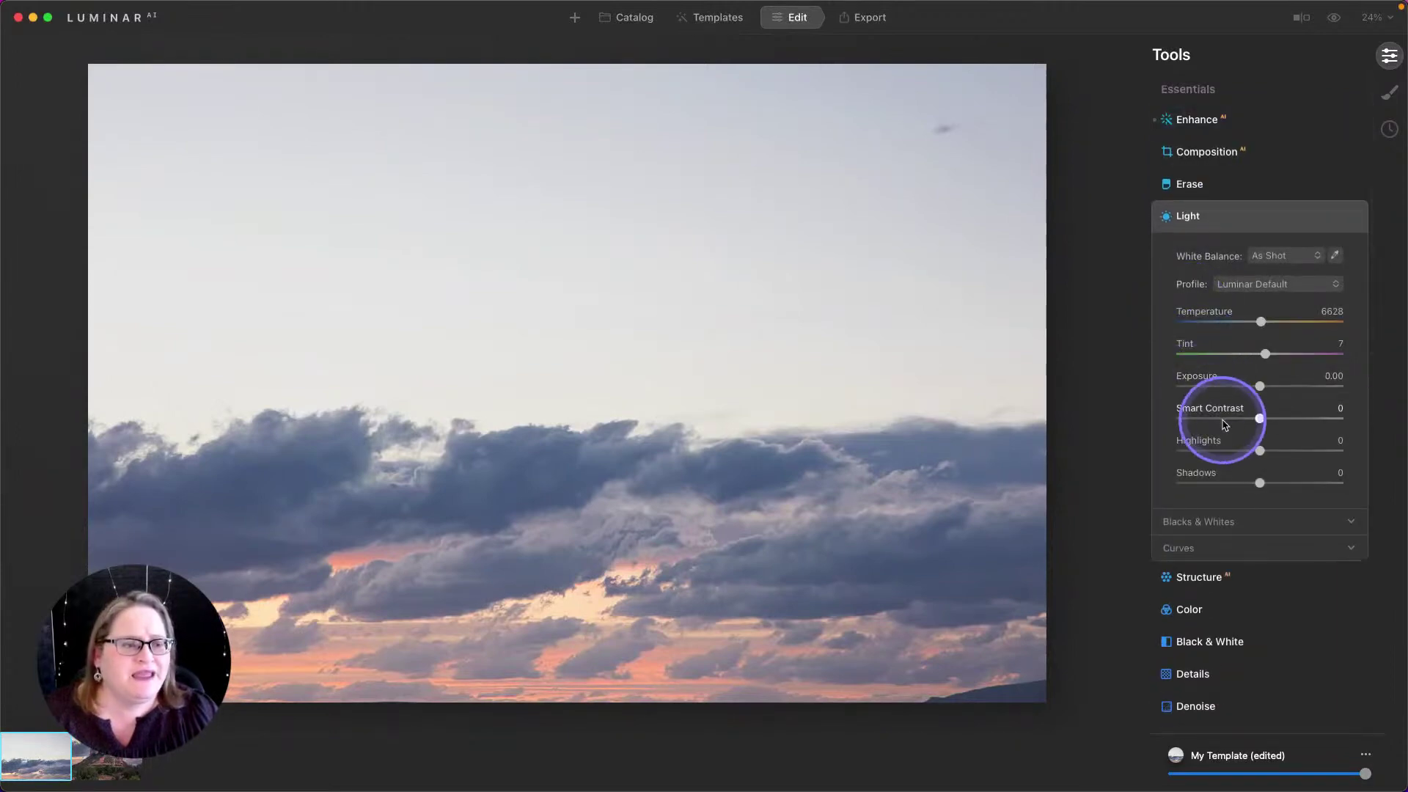
pyautogui.moveTo(1260, 450); pyautogui.dragTo(1116, 450)
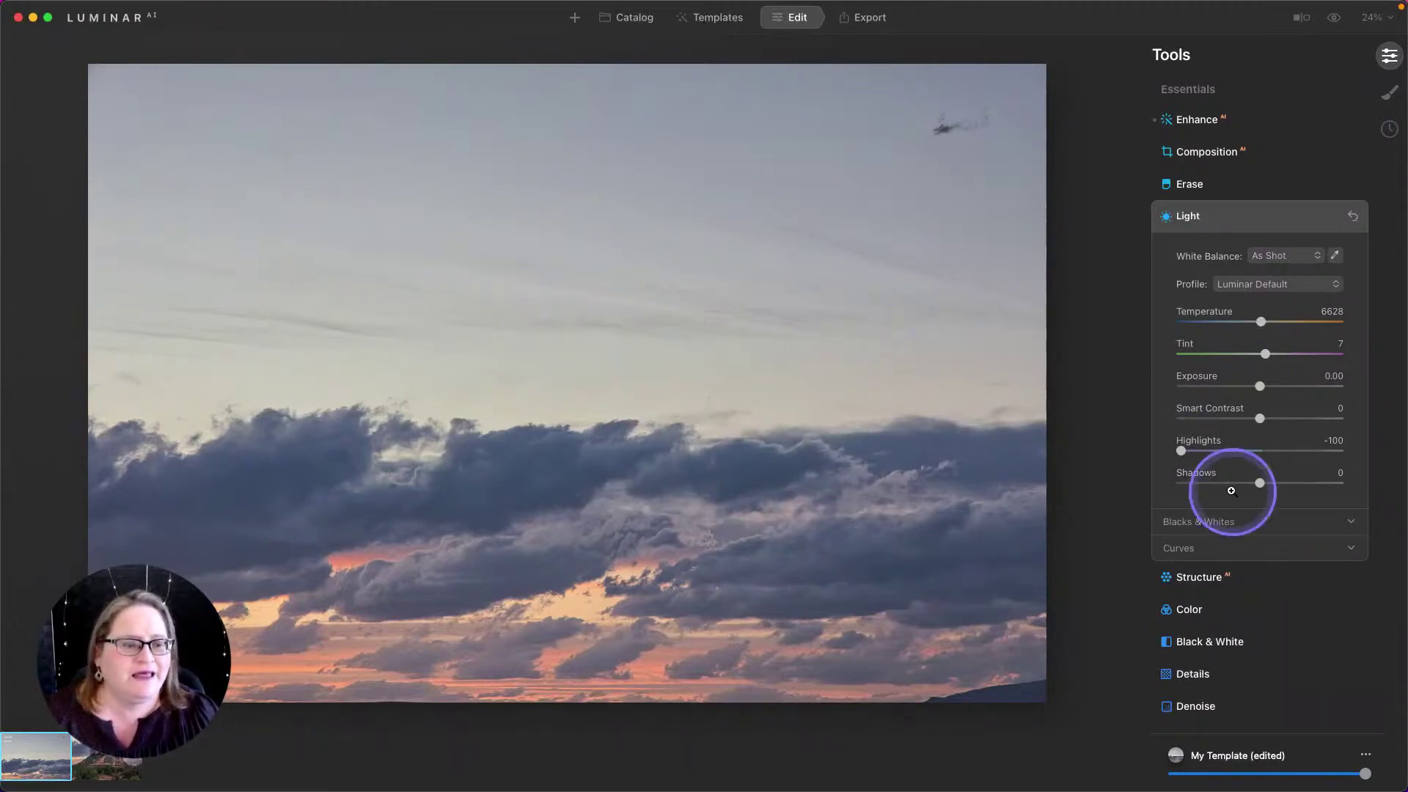
pyautogui.scroll(-5, 1235, 493)
pyautogui.scroll(-6, 1236, 496)
pyautogui.click(1192, 631)
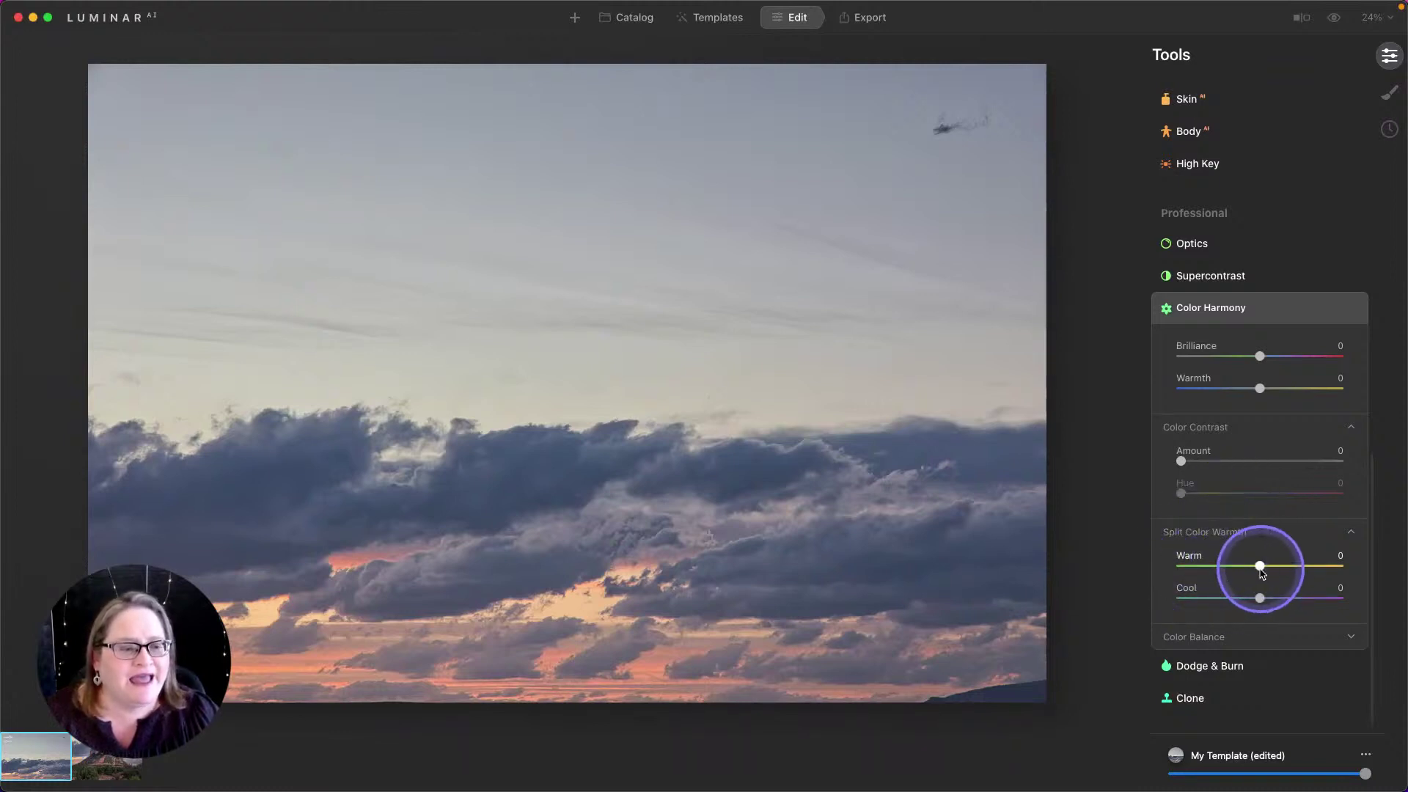
pyautogui.moveTo(1261, 571); pyautogui.dragTo(1263, 572)
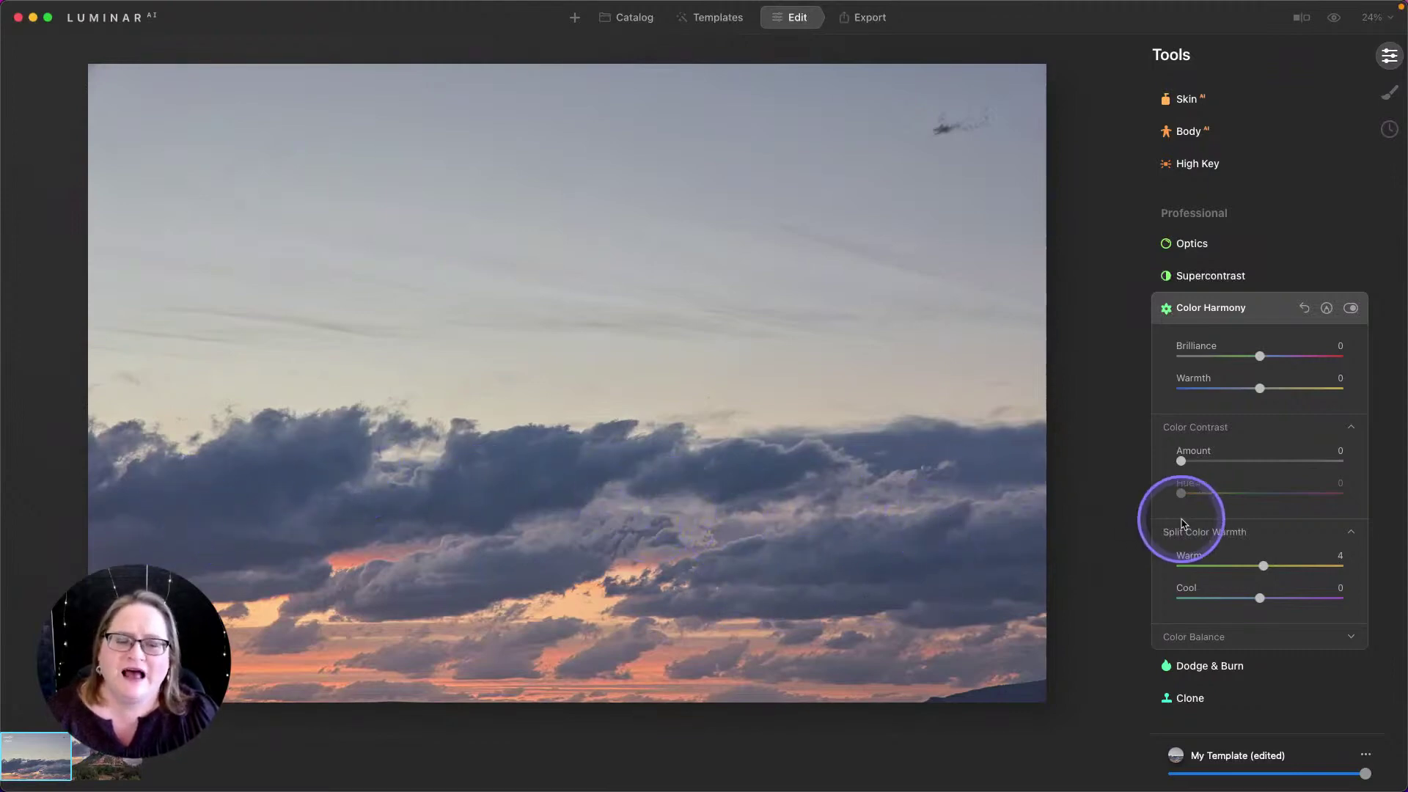
# - Switch Color HSL to Saturation and lower Blue to -26 and Purple to -28
pyautogui.scroll(15, 1183, 523)
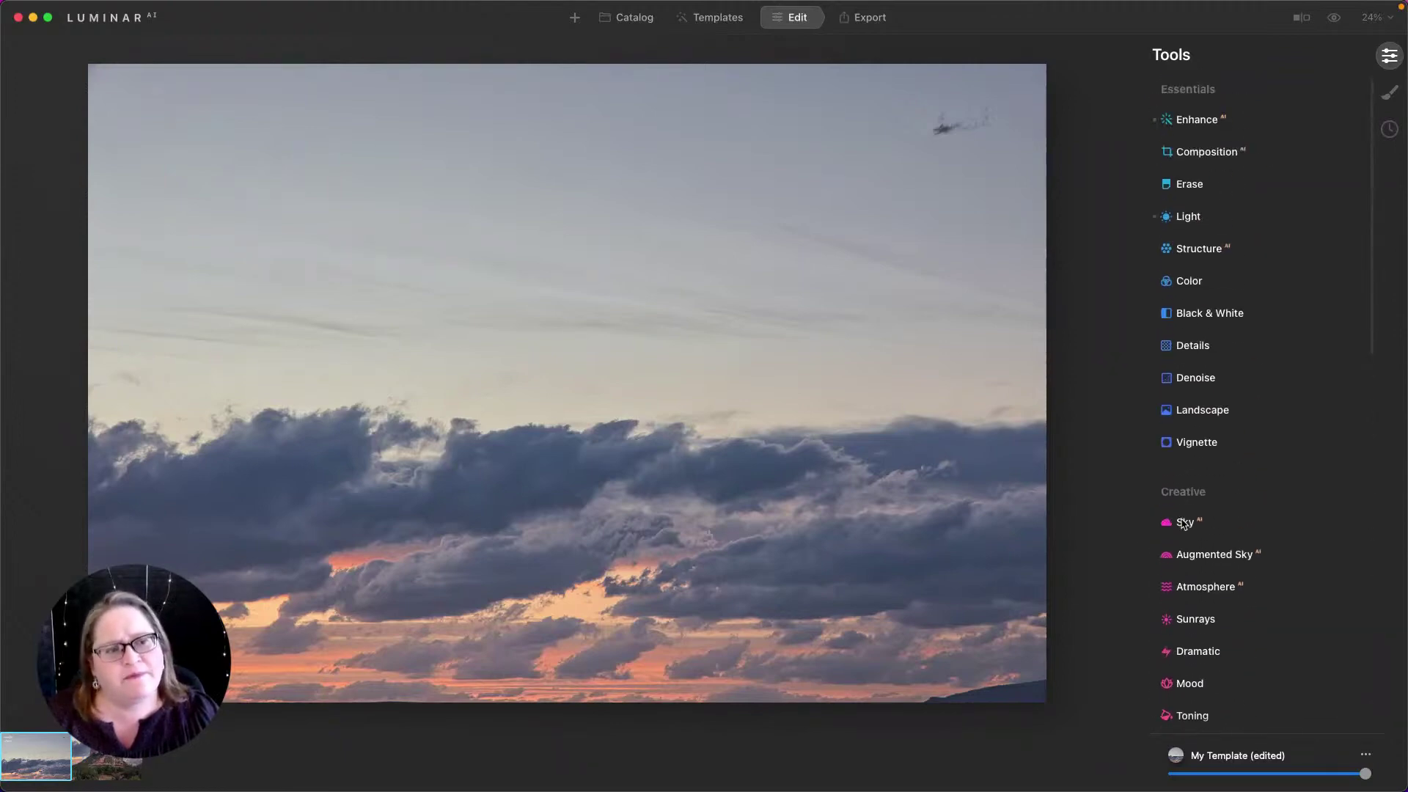
pyautogui.click(1203, 283)
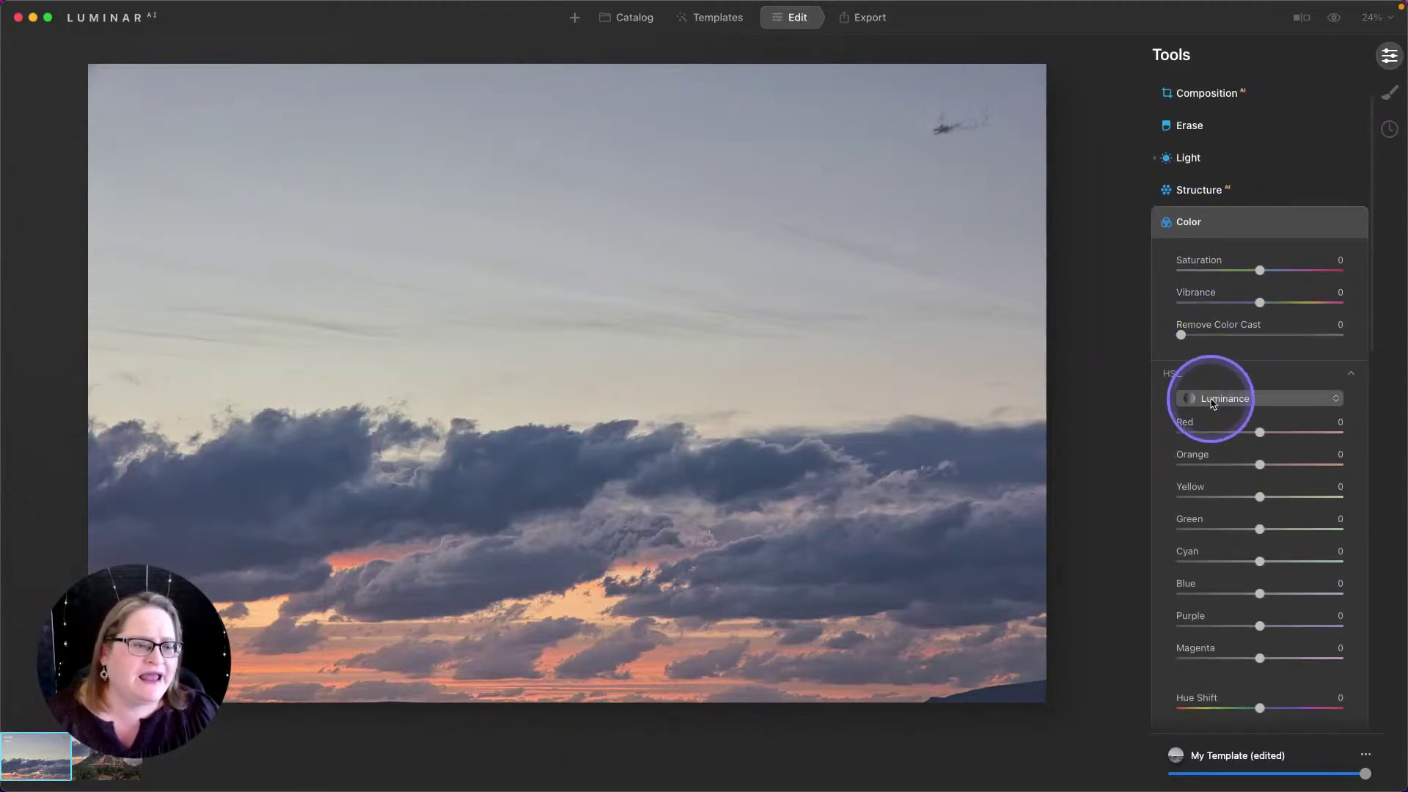
pyautogui.click(1229, 398)
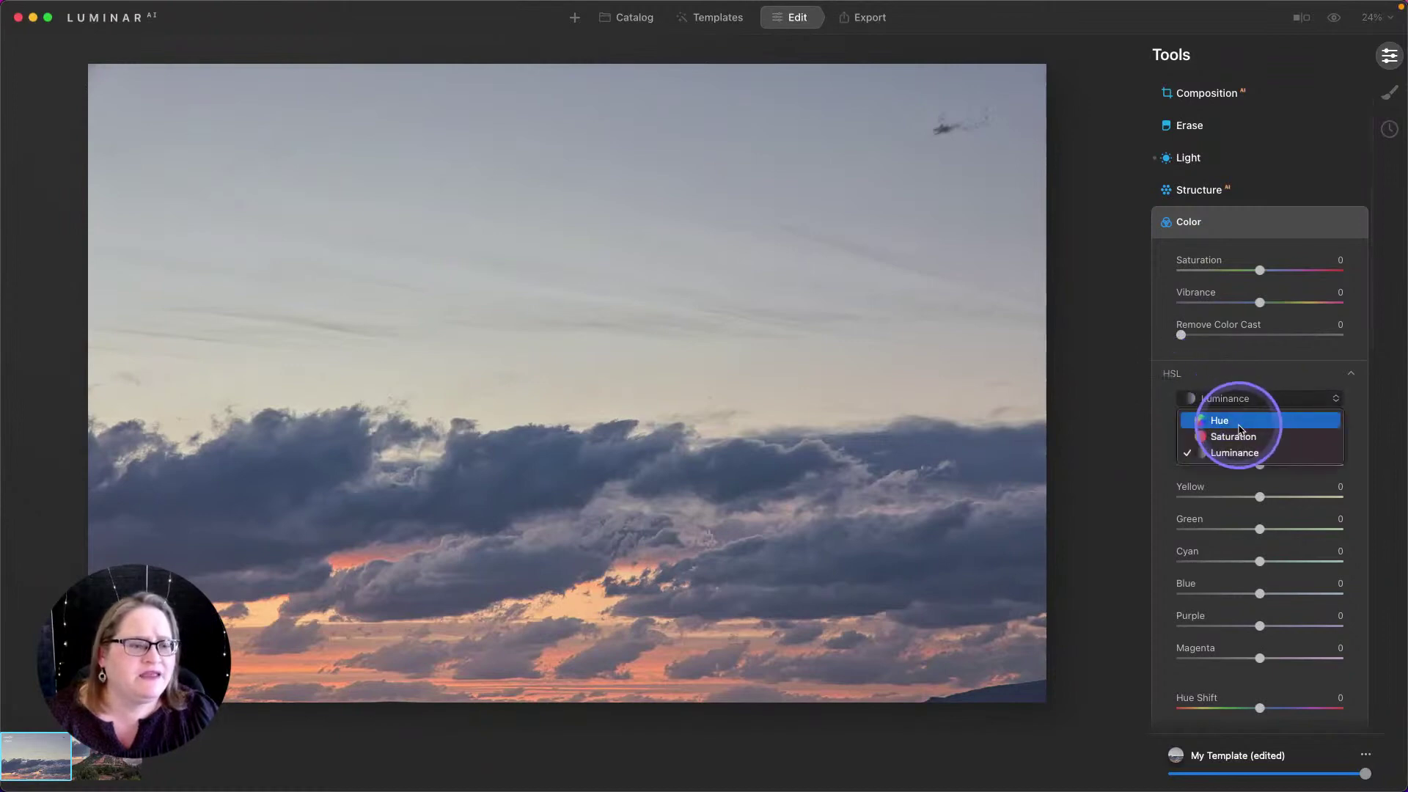
pyautogui.click(1240, 443)
pyautogui.click(1240, 399)
pyautogui.click(1242, 431)
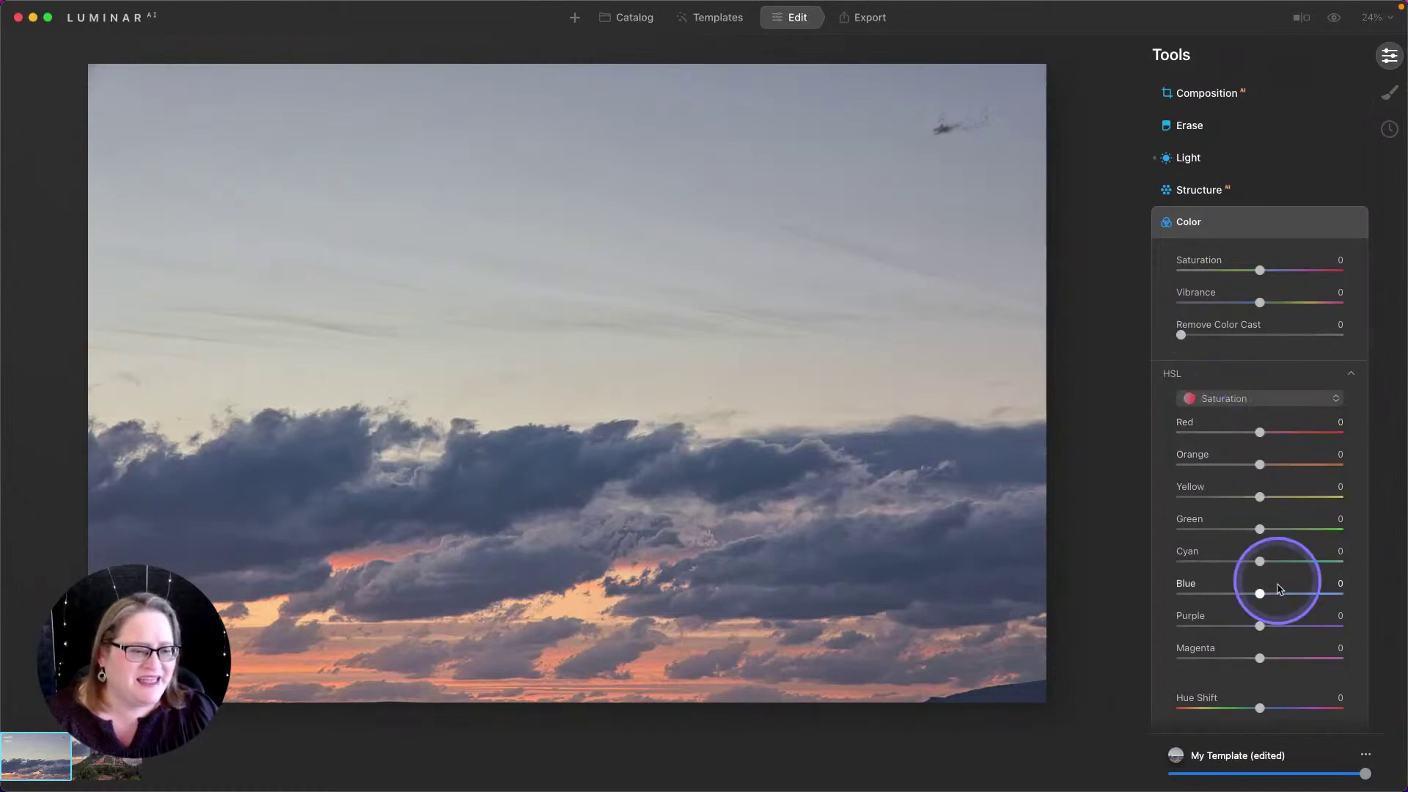
pyautogui.moveTo(1259, 596); pyautogui.dragTo(1237, 625)
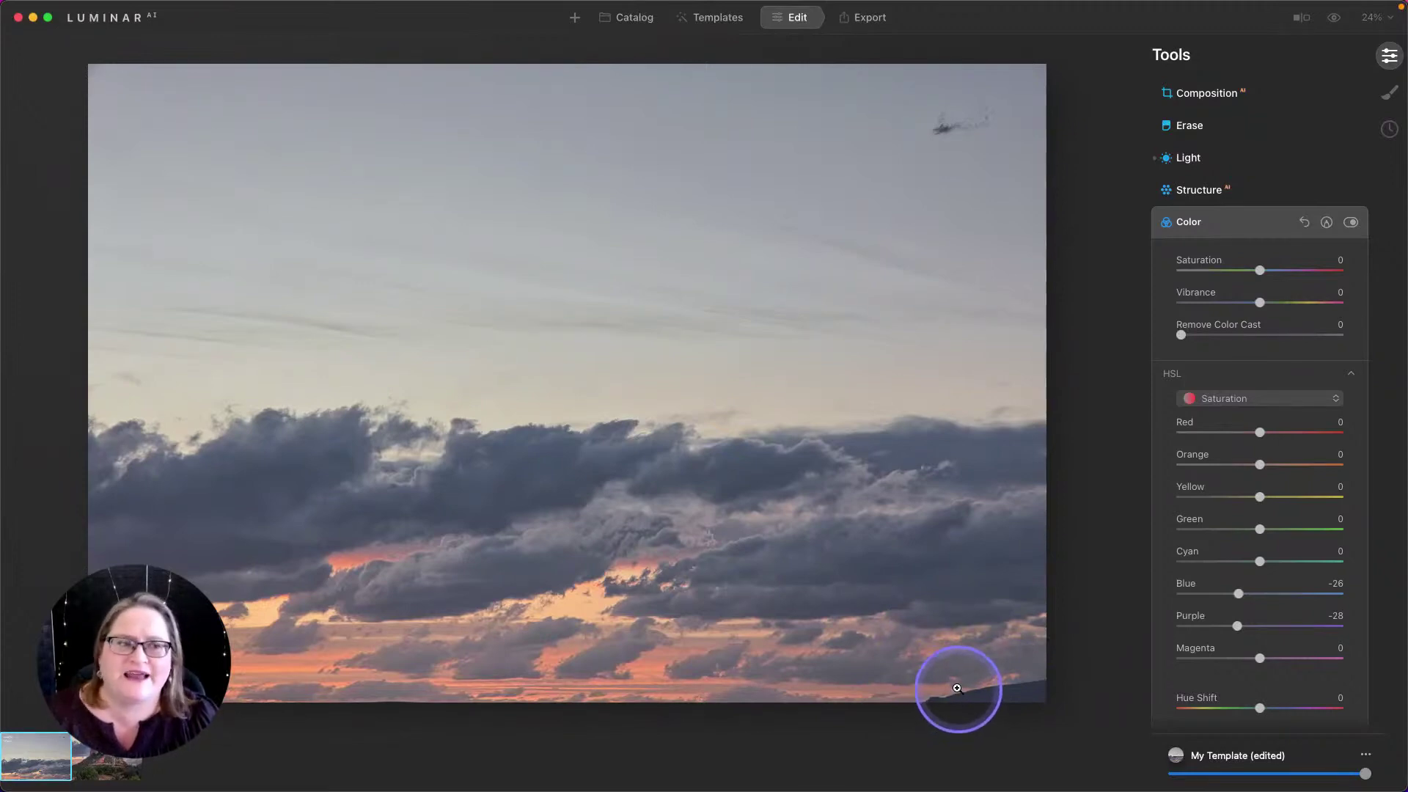
pyautogui.scroll(2, 1218, 235)
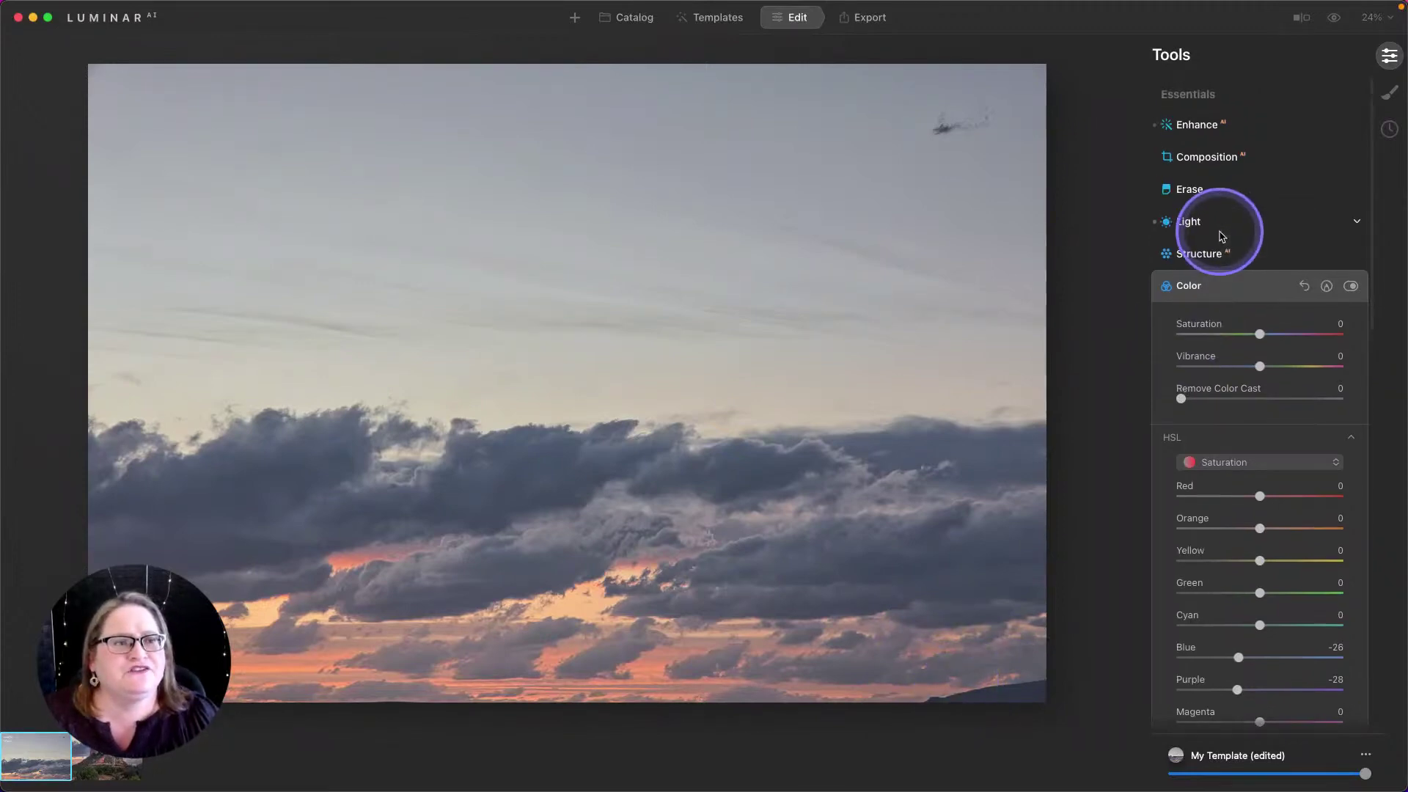
# - Set the Composition crop ratio to Free and lower the top edge to 5472 × 3004
pyautogui.click(1218, 153)
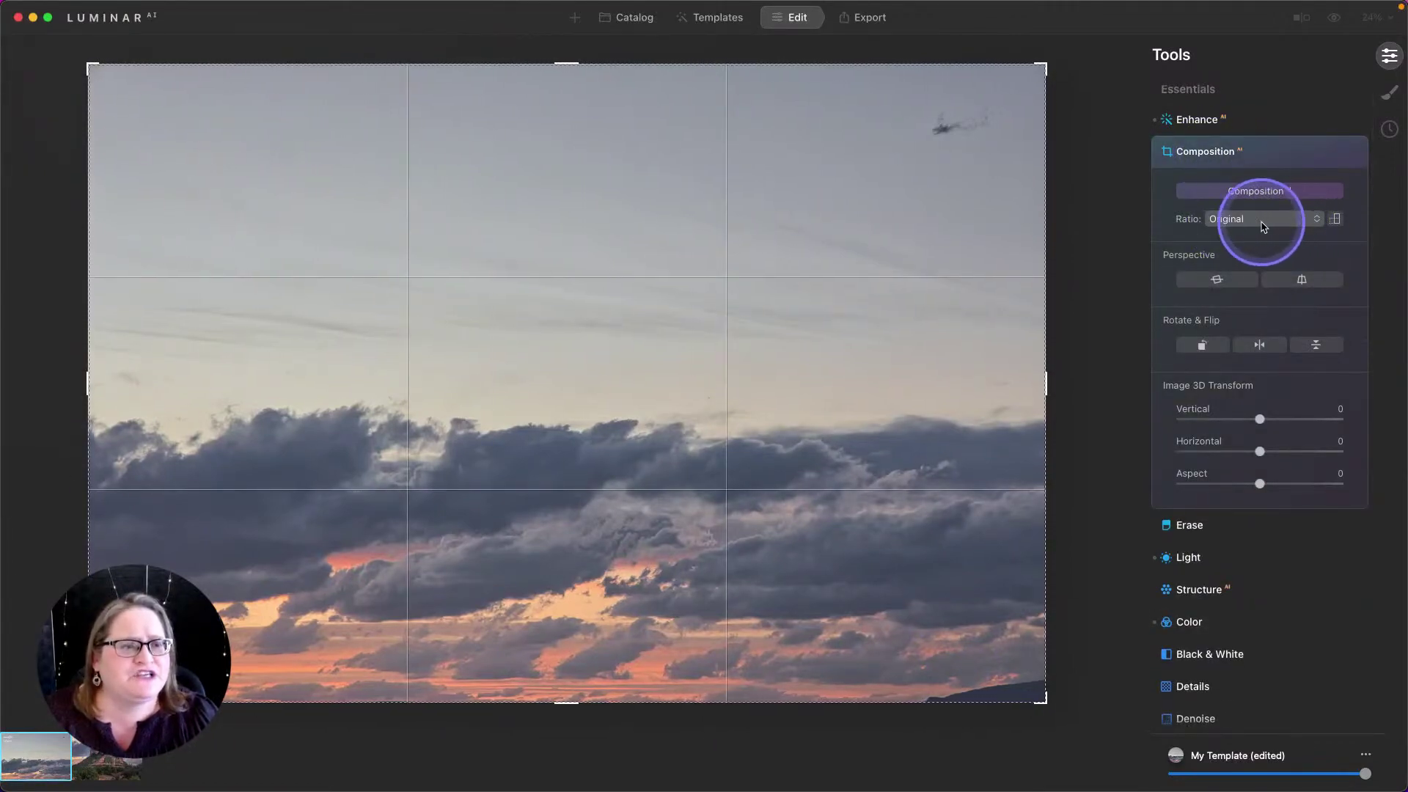
pyautogui.click(1291, 220)
pyautogui.click(1251, 238)
pyautogui.moveTo(565, 64); pyautogui.dragTo(564, 122)
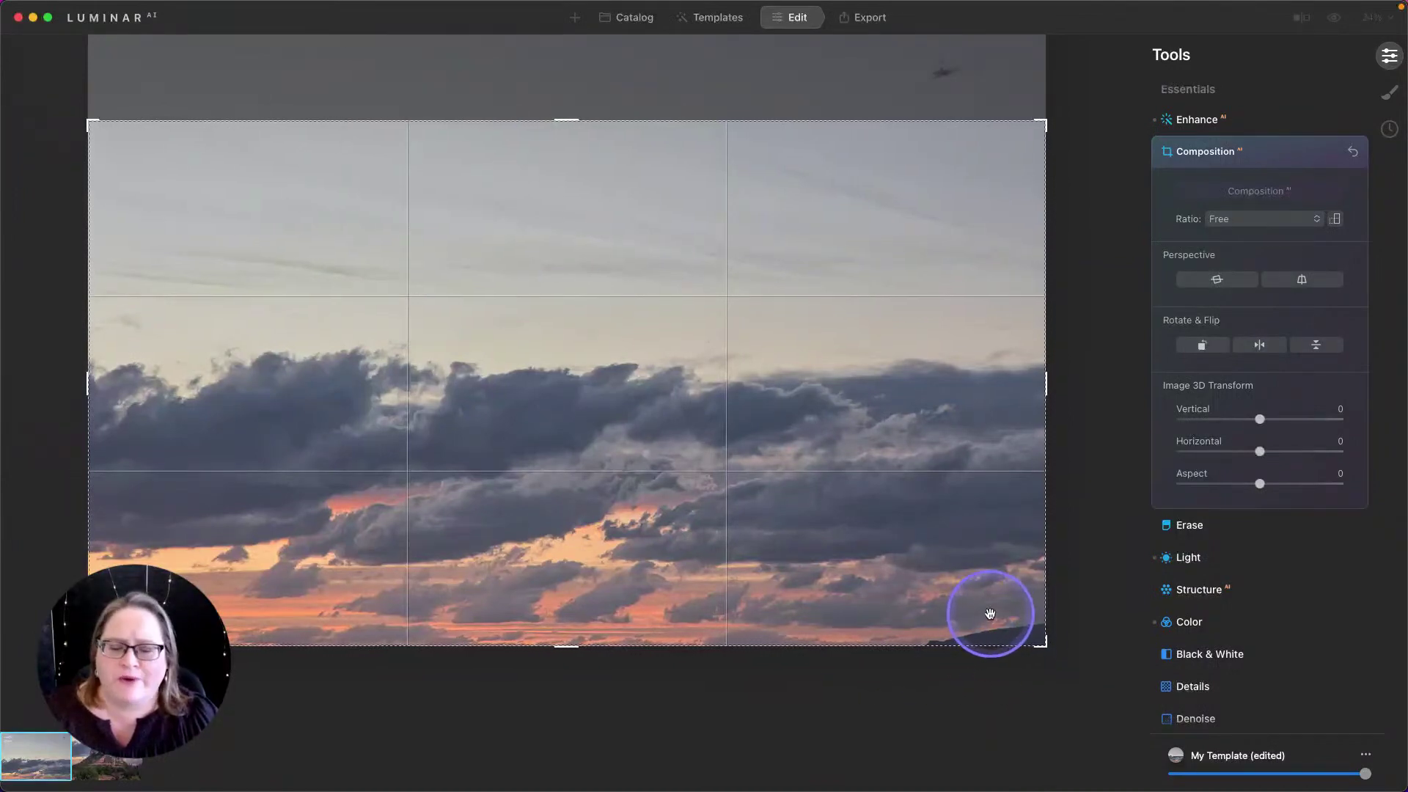
# - Apply the crop, then erase the bottom-right hill using a size-56 Erase brush
pyautogui.click(1206, 152)
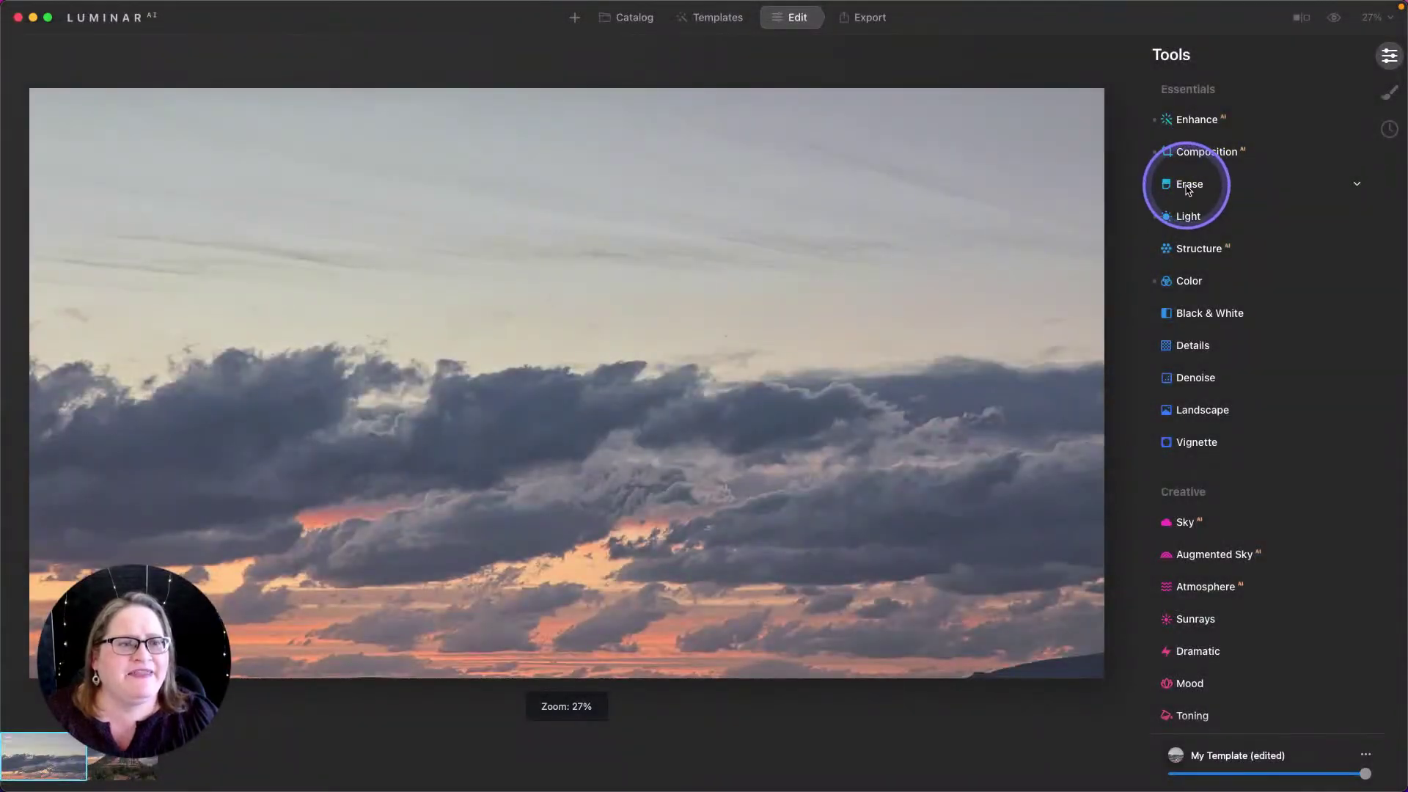
pyautogui.click(1189, 184)
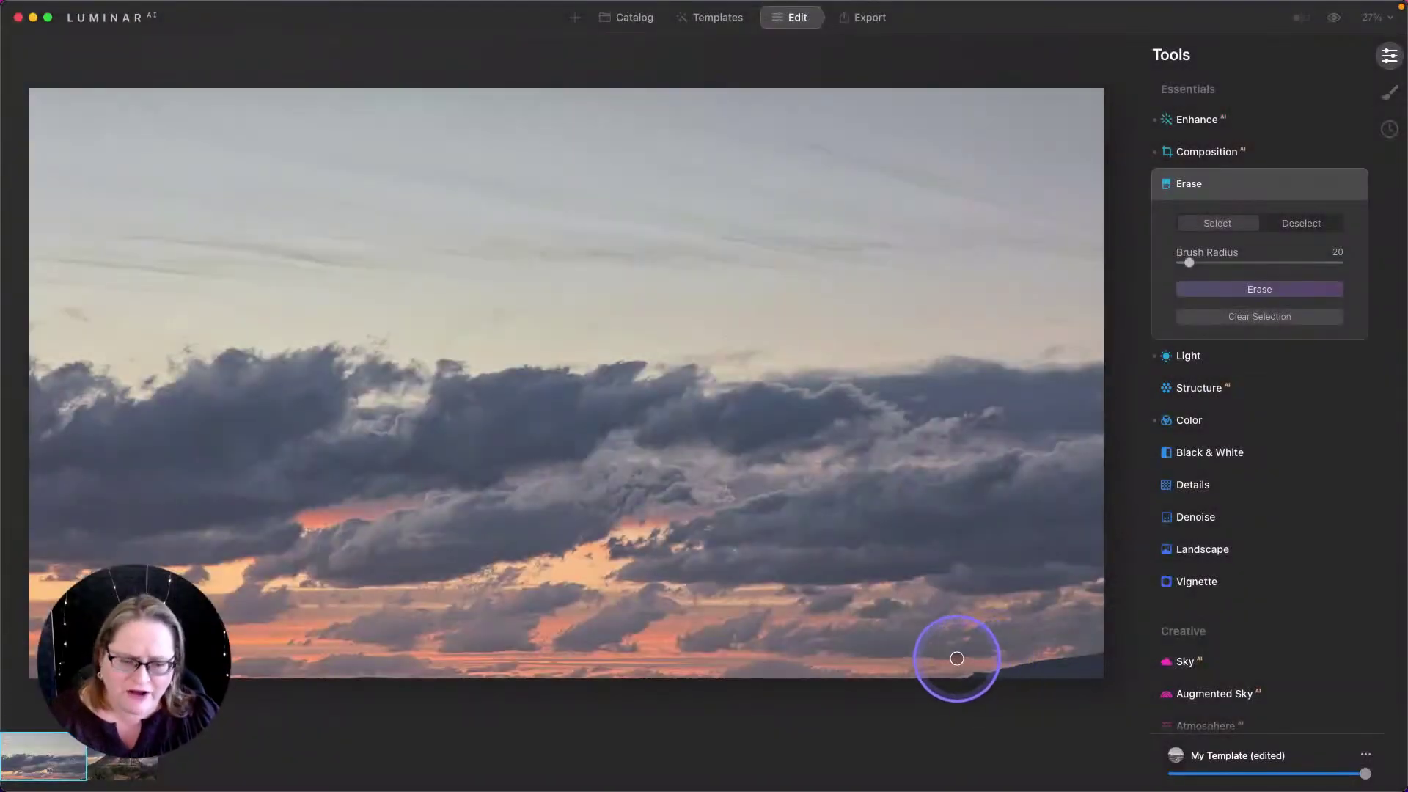
pyautogui.press(']')
pyautogui.press(']')
pyautogui.press(']')
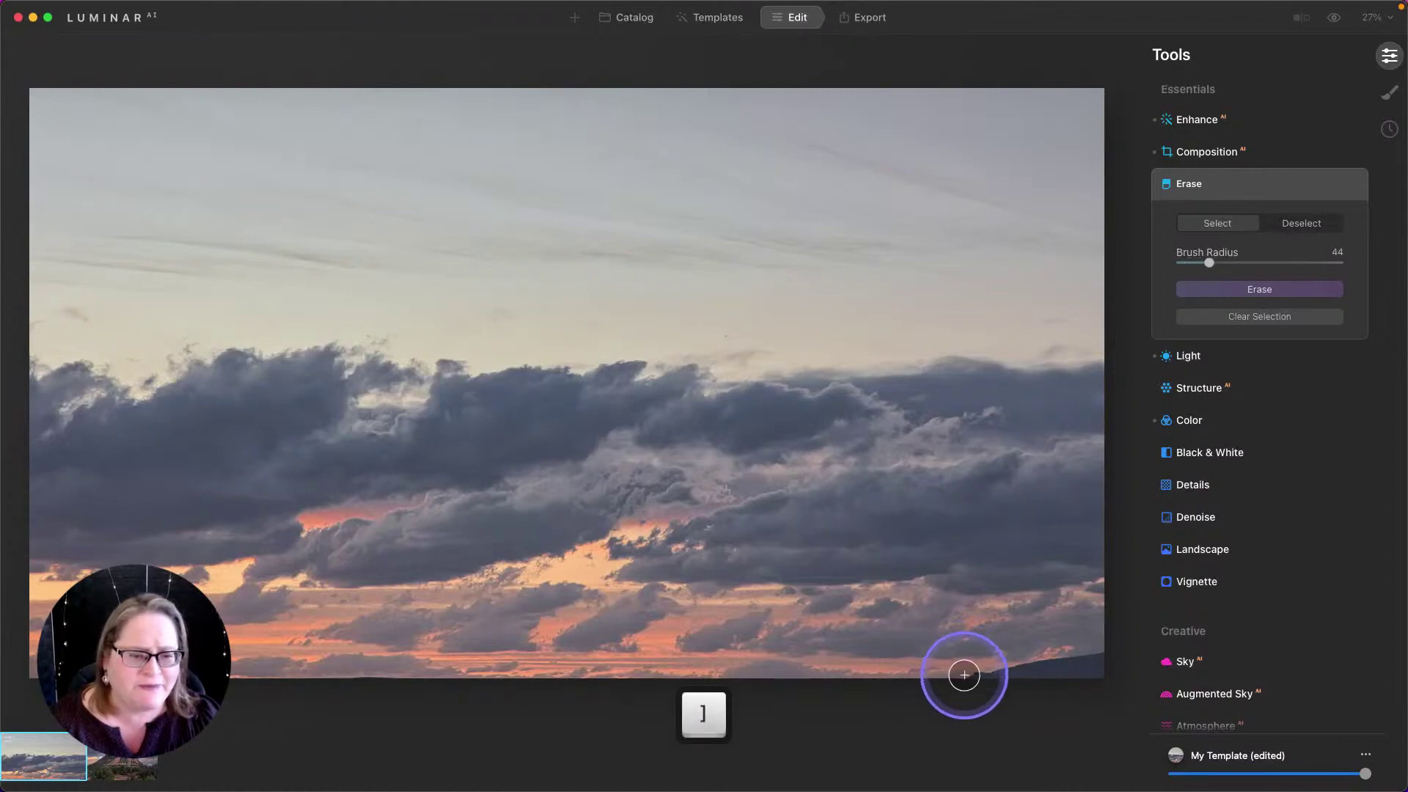
pyautogui.moveTo(978, 674); pyautogui.dragTo(1100, 659)
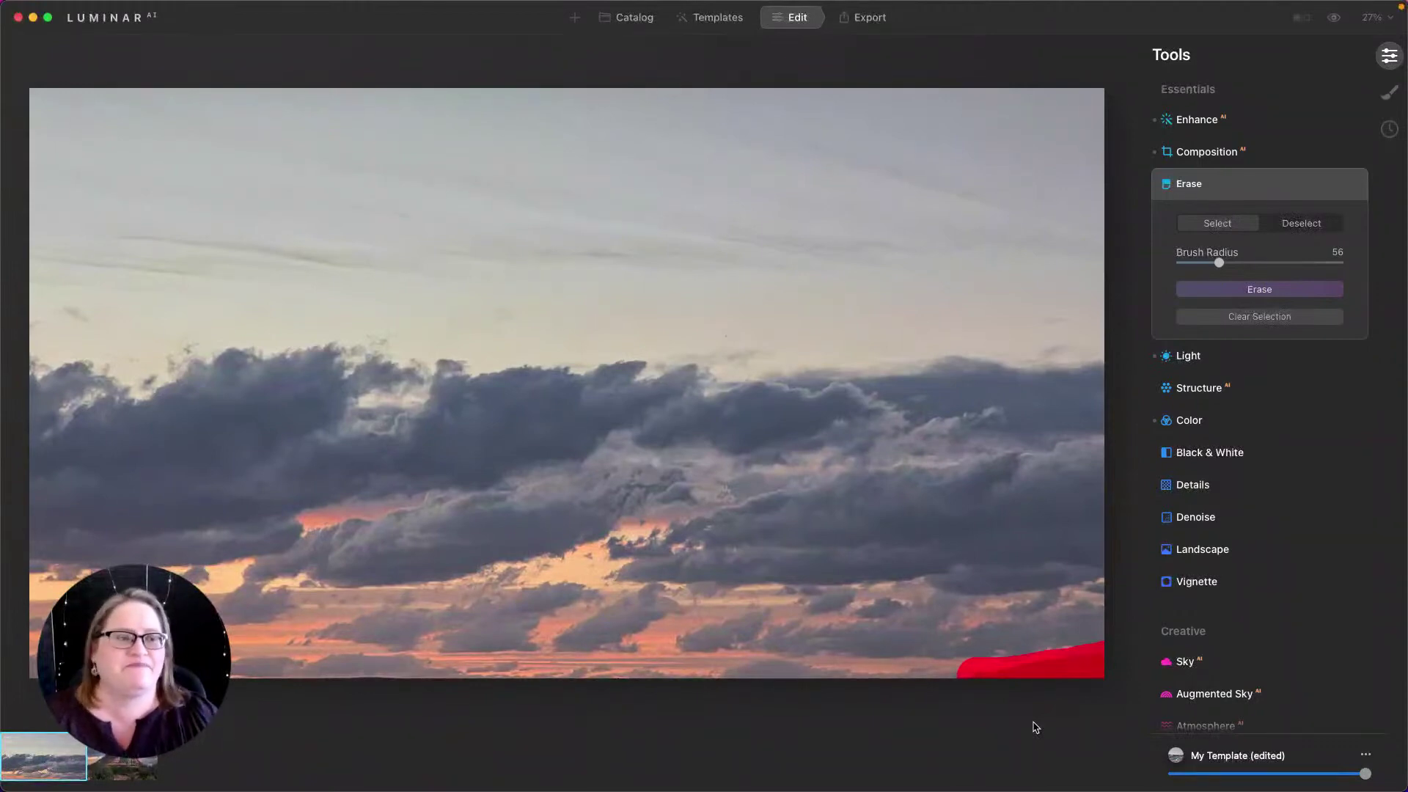
pyautogui.click(1233, 294)
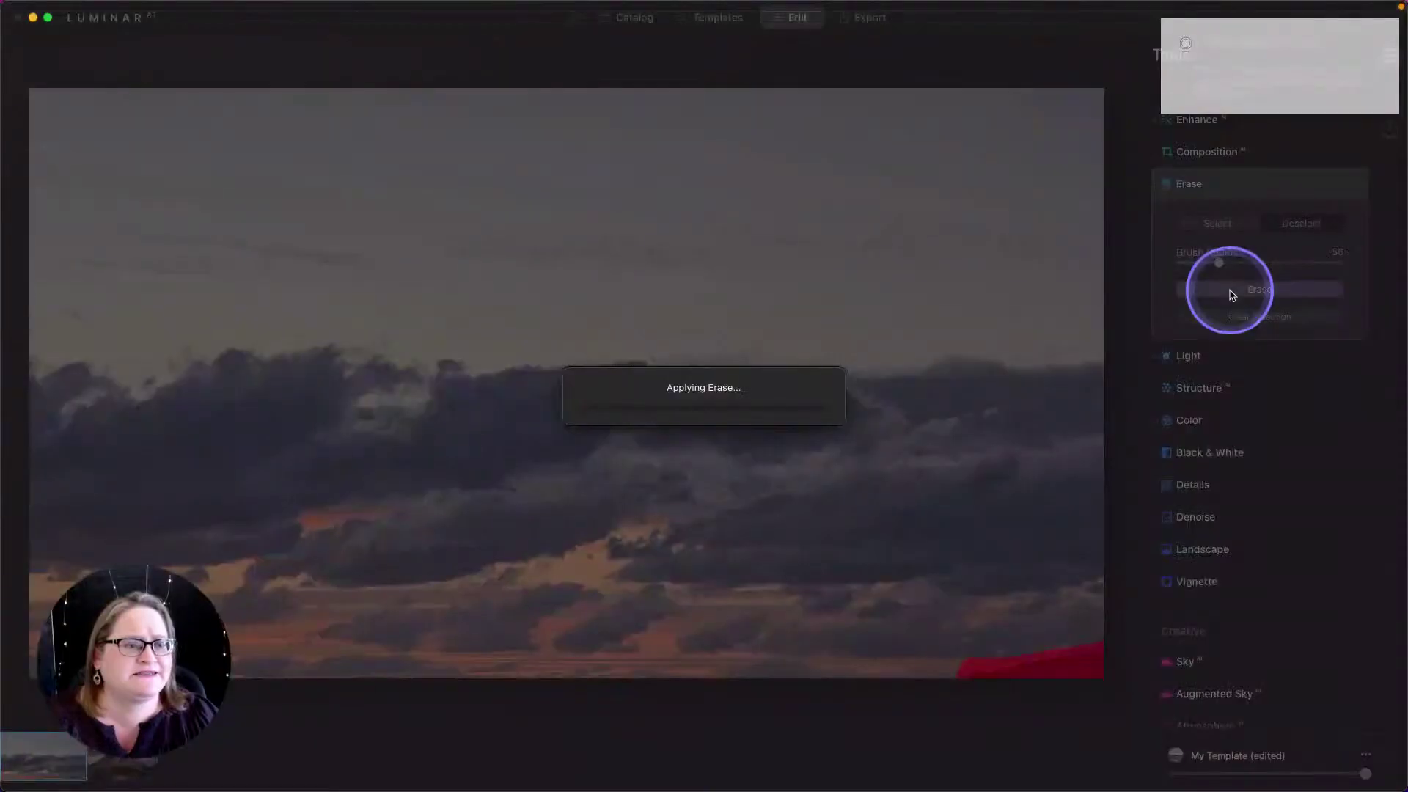
pyautogui.click(1186, 44)
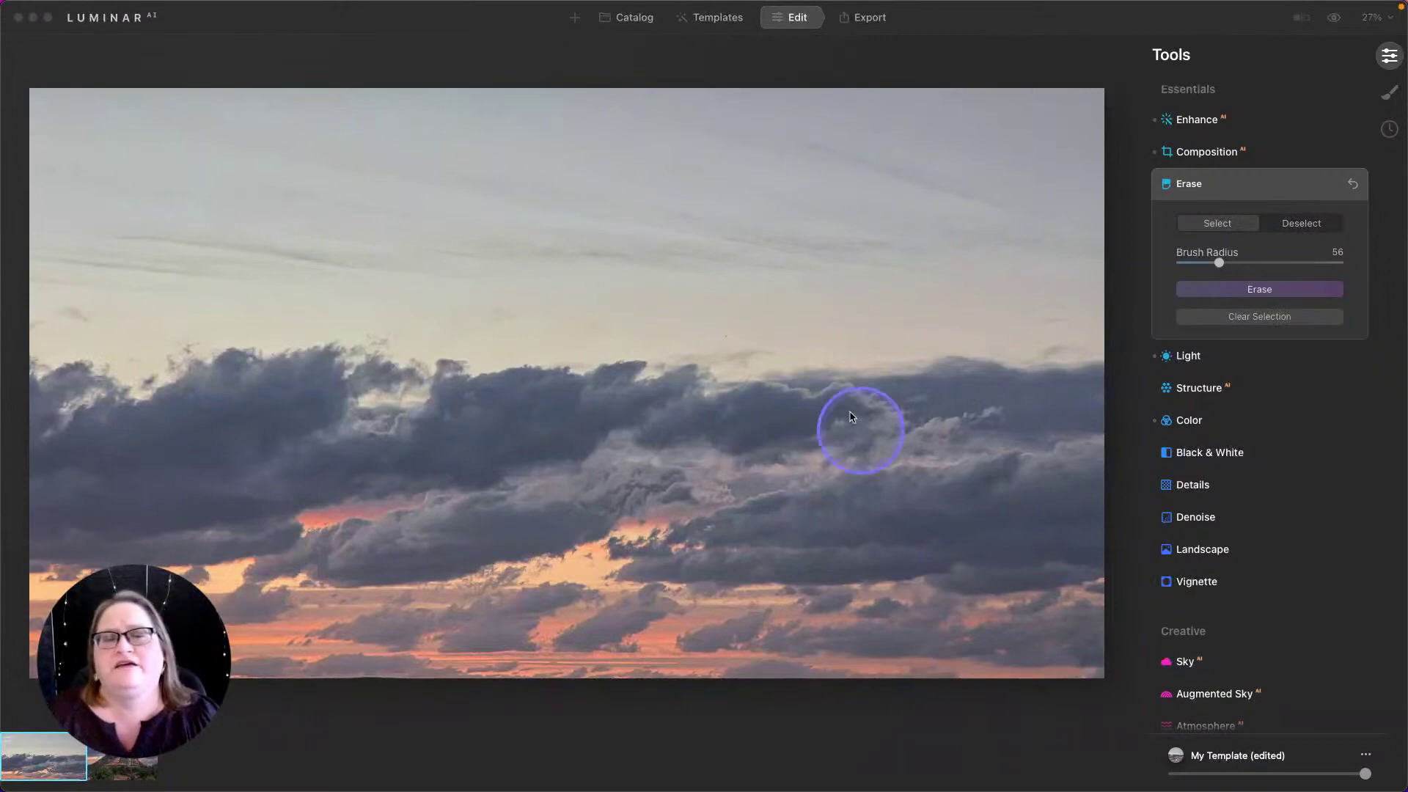
# - Dismiss the stray image menu and close the Erase tool settings
pyautogui.rightClick(589, 362)
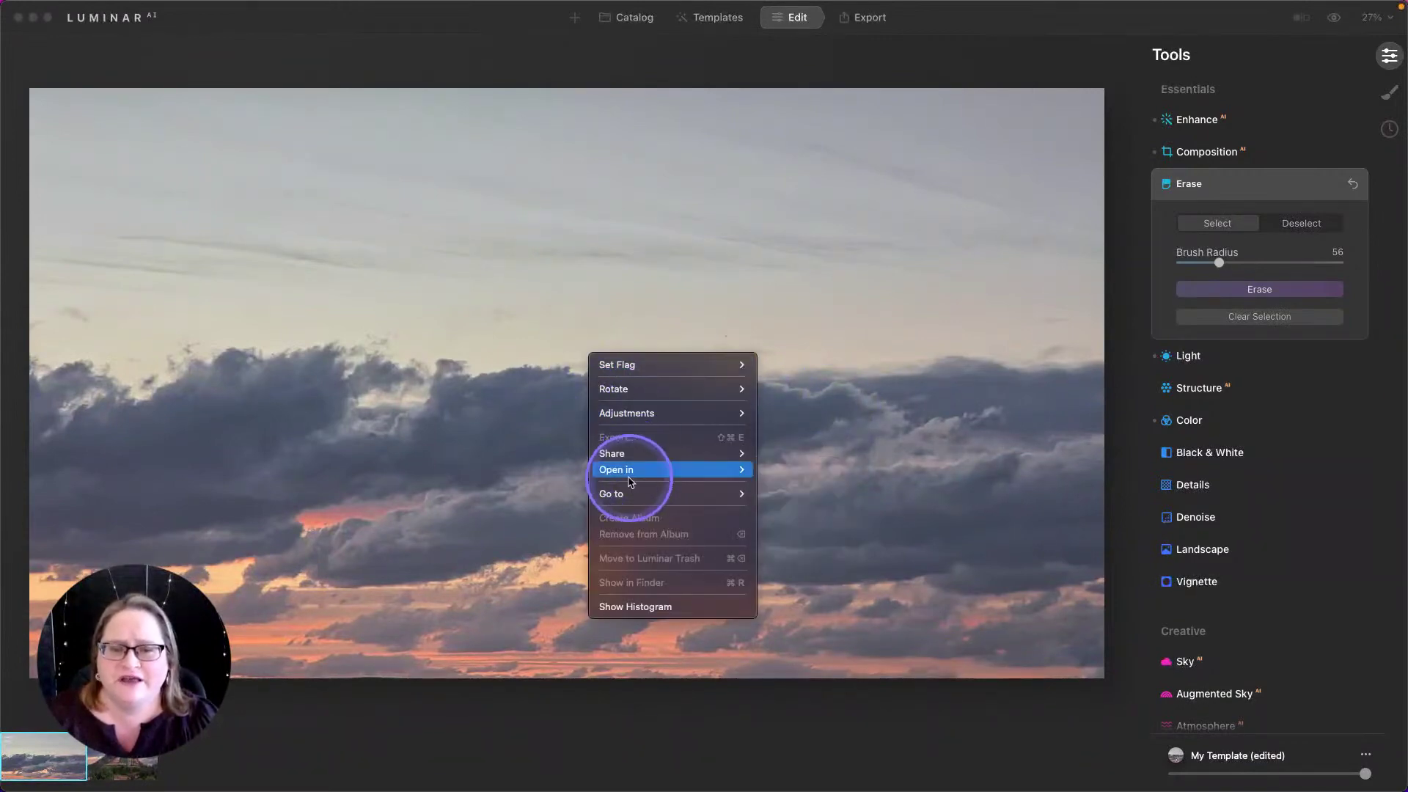
pyautogui.click(535, 425)
pyautogui.click(1230, 184)
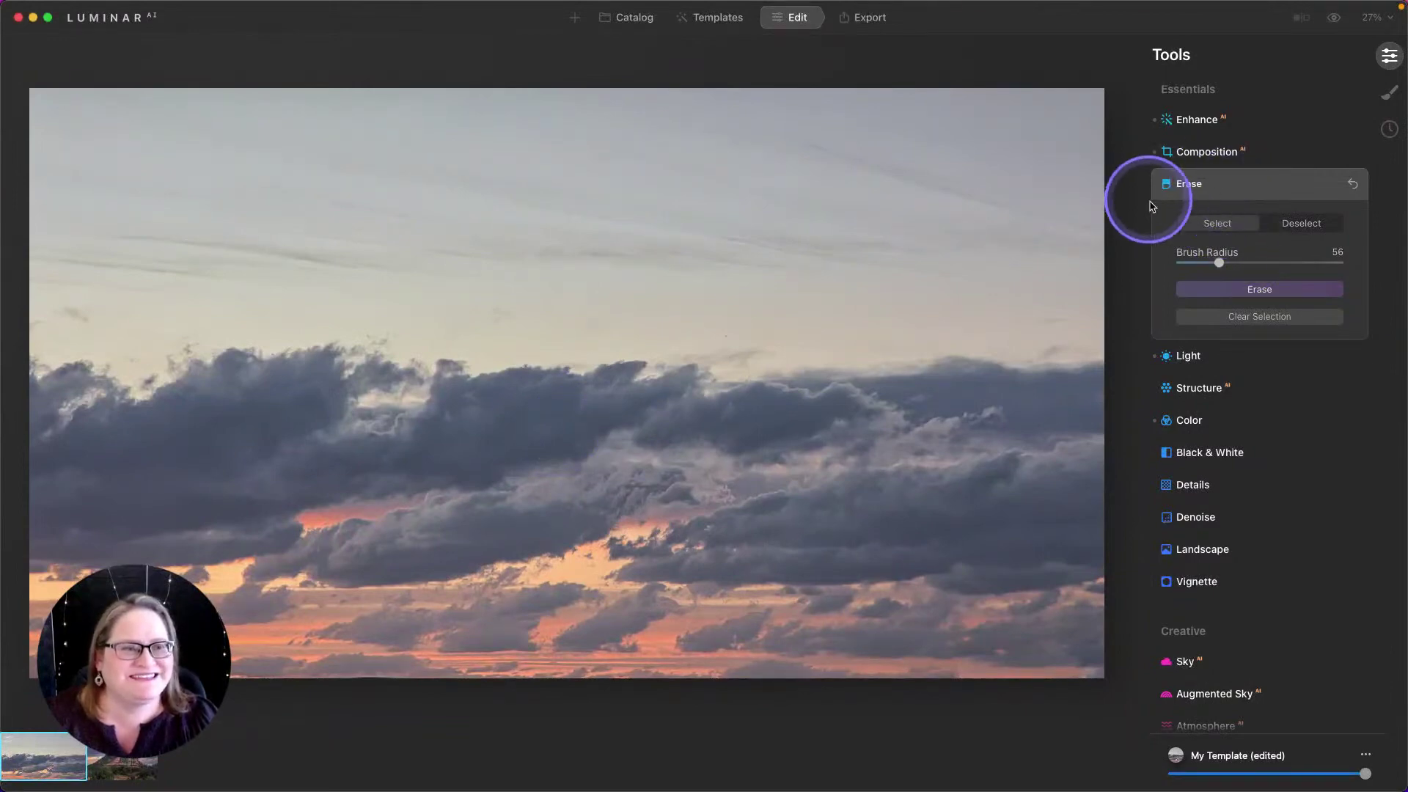
pyautogui.click(1195, 189)
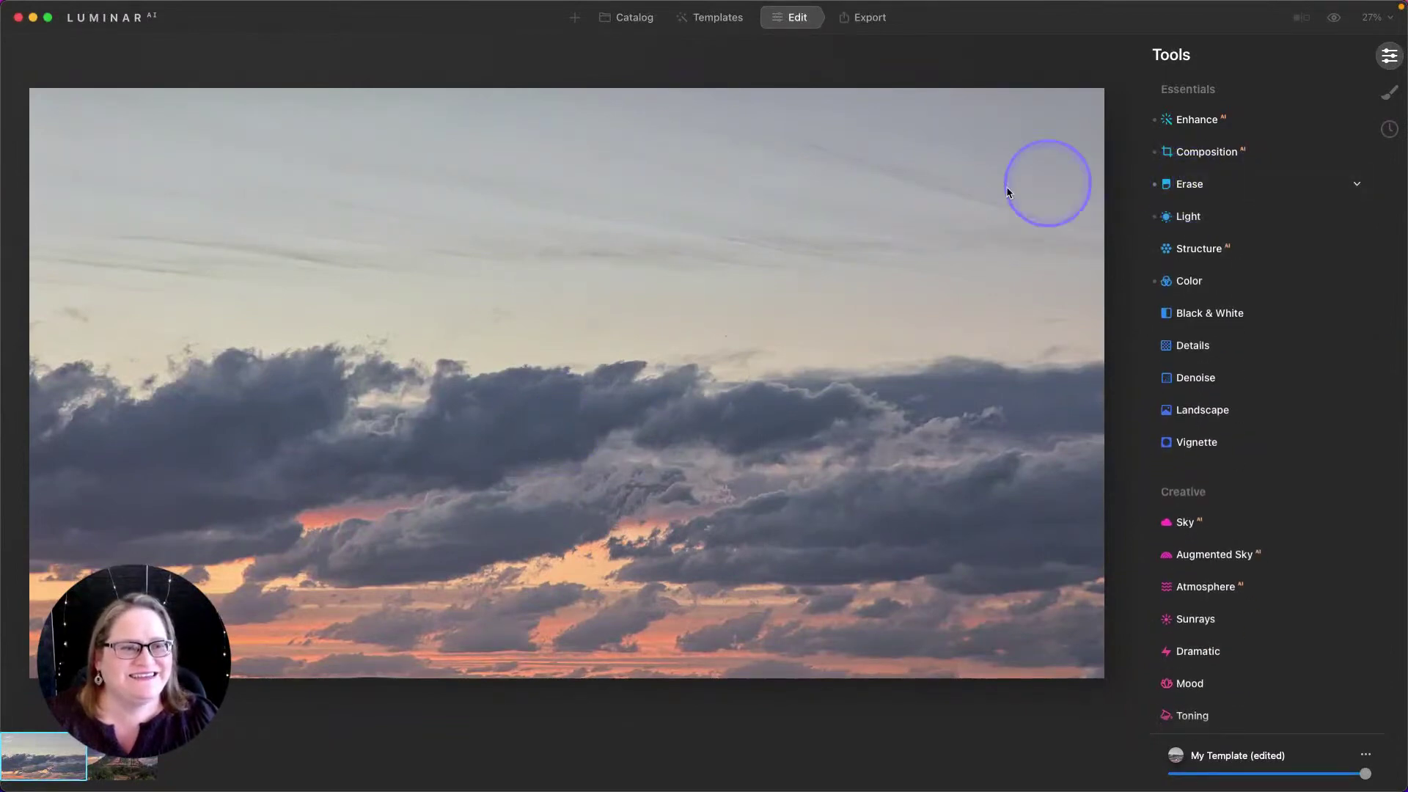
# - Start exporting the image as 'sedona sunset' at Original size
pyautogui.rightClick(519, 370)
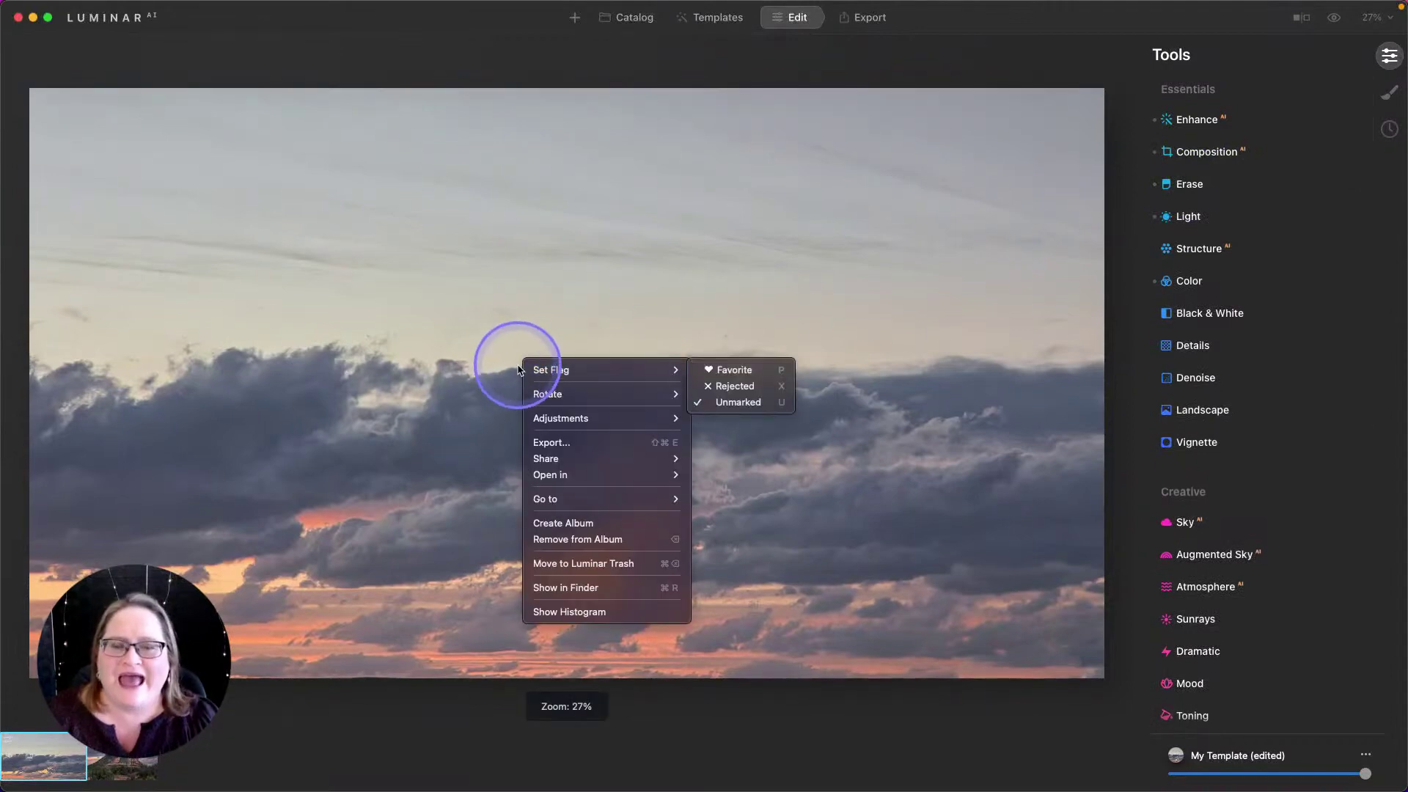
pyautogui.click(555, 444)
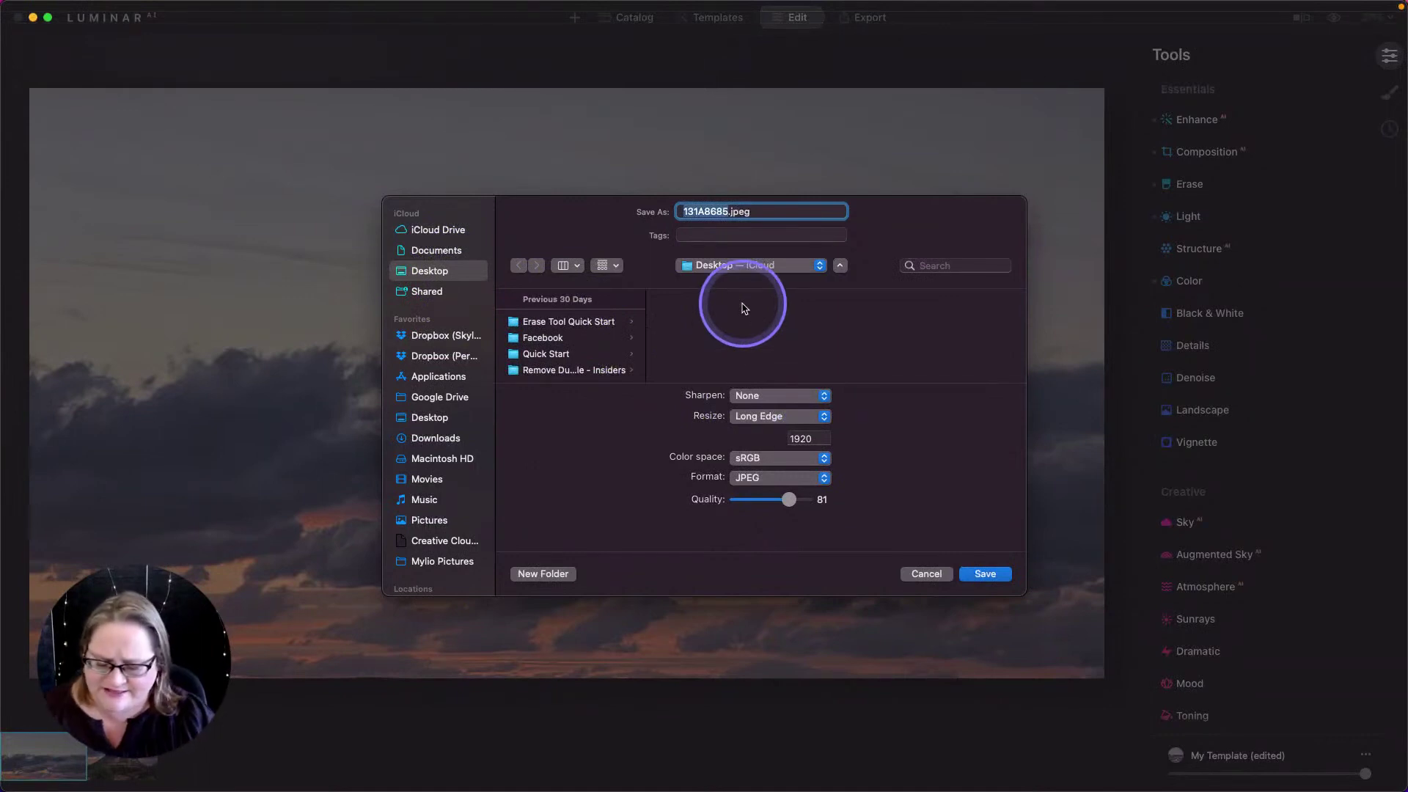
pyautogui.write('sedona sunset')
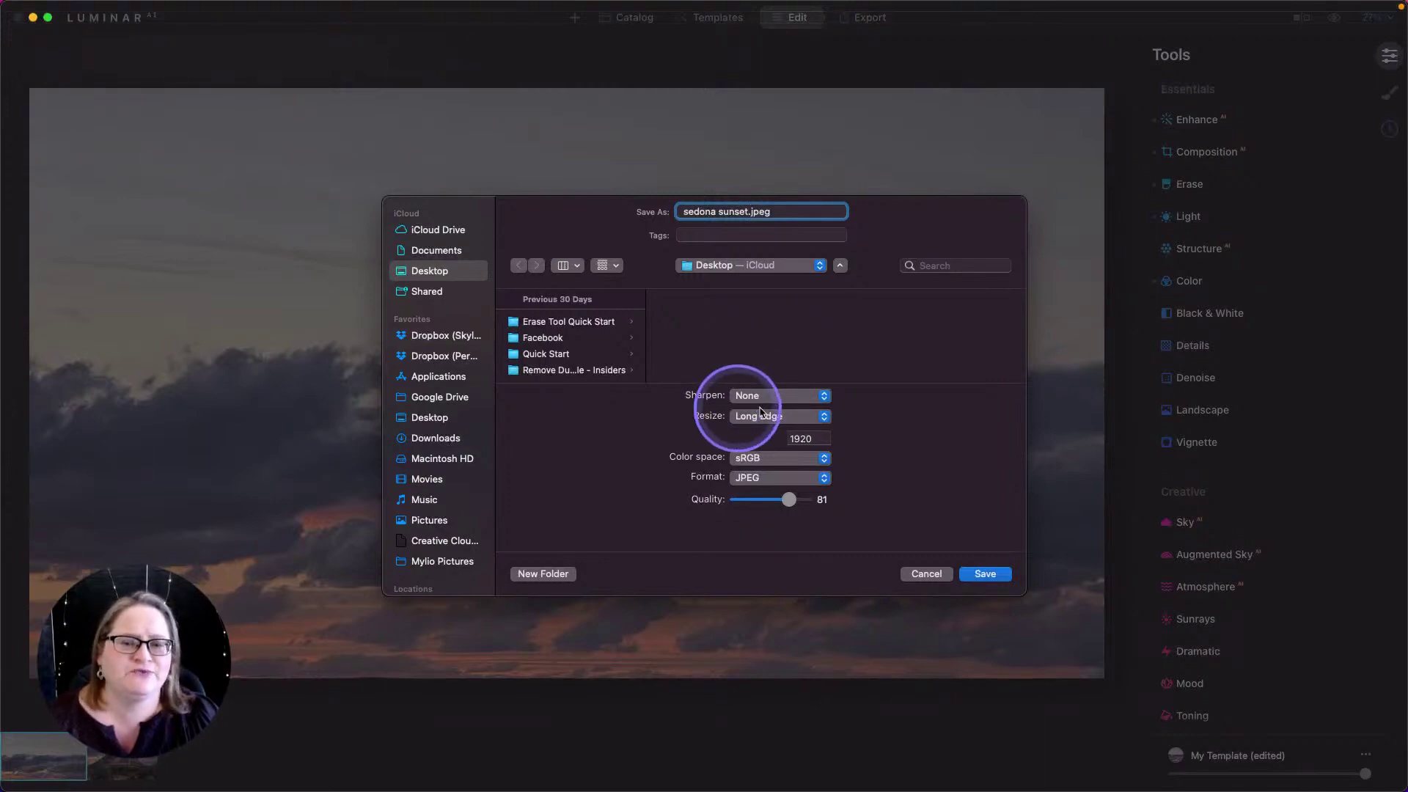
pyautogui.click(752, 413)
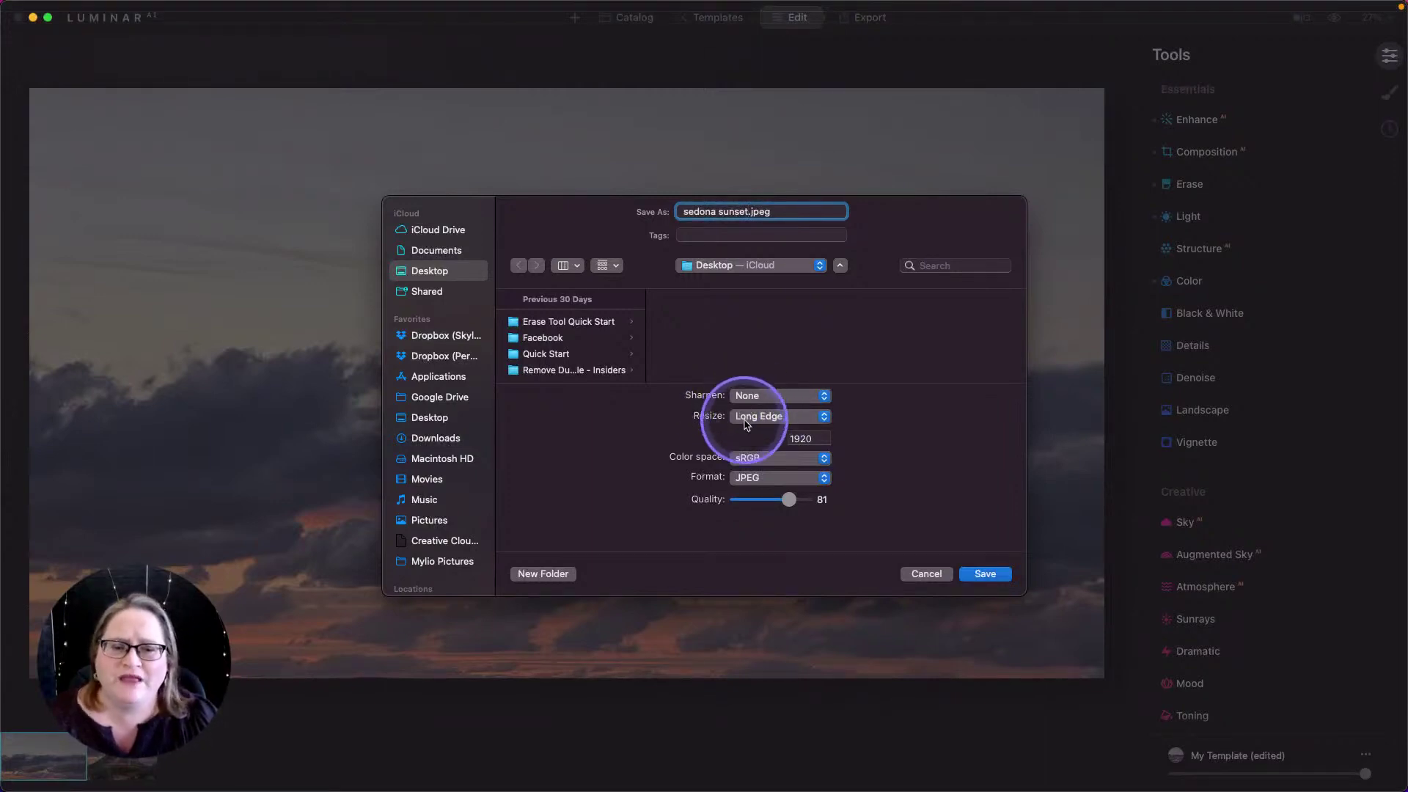
pyautogui.click(750, 398)
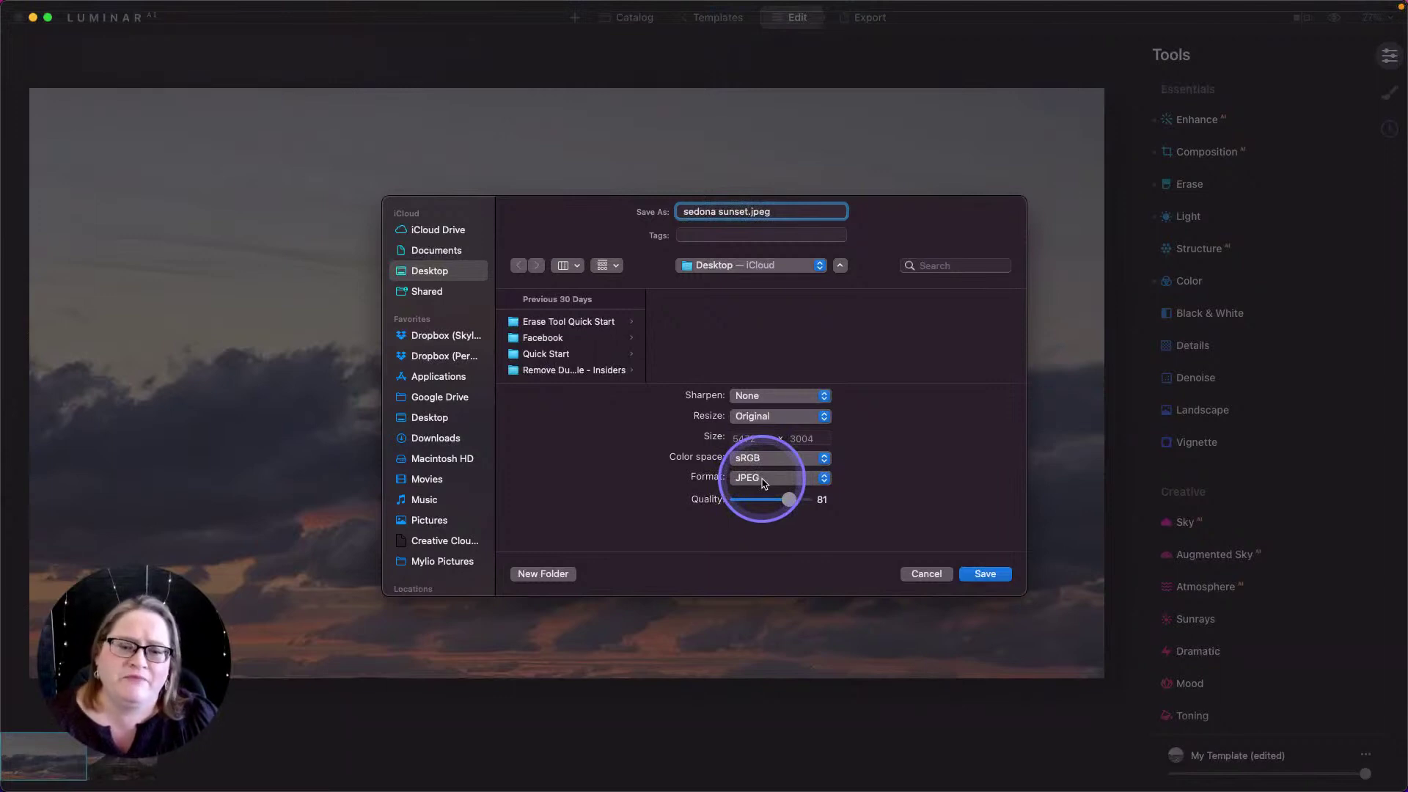
# - Save the export as a 16-bit TIFF, then load the red-rock butte photo
pyautogui.click(763, 481)
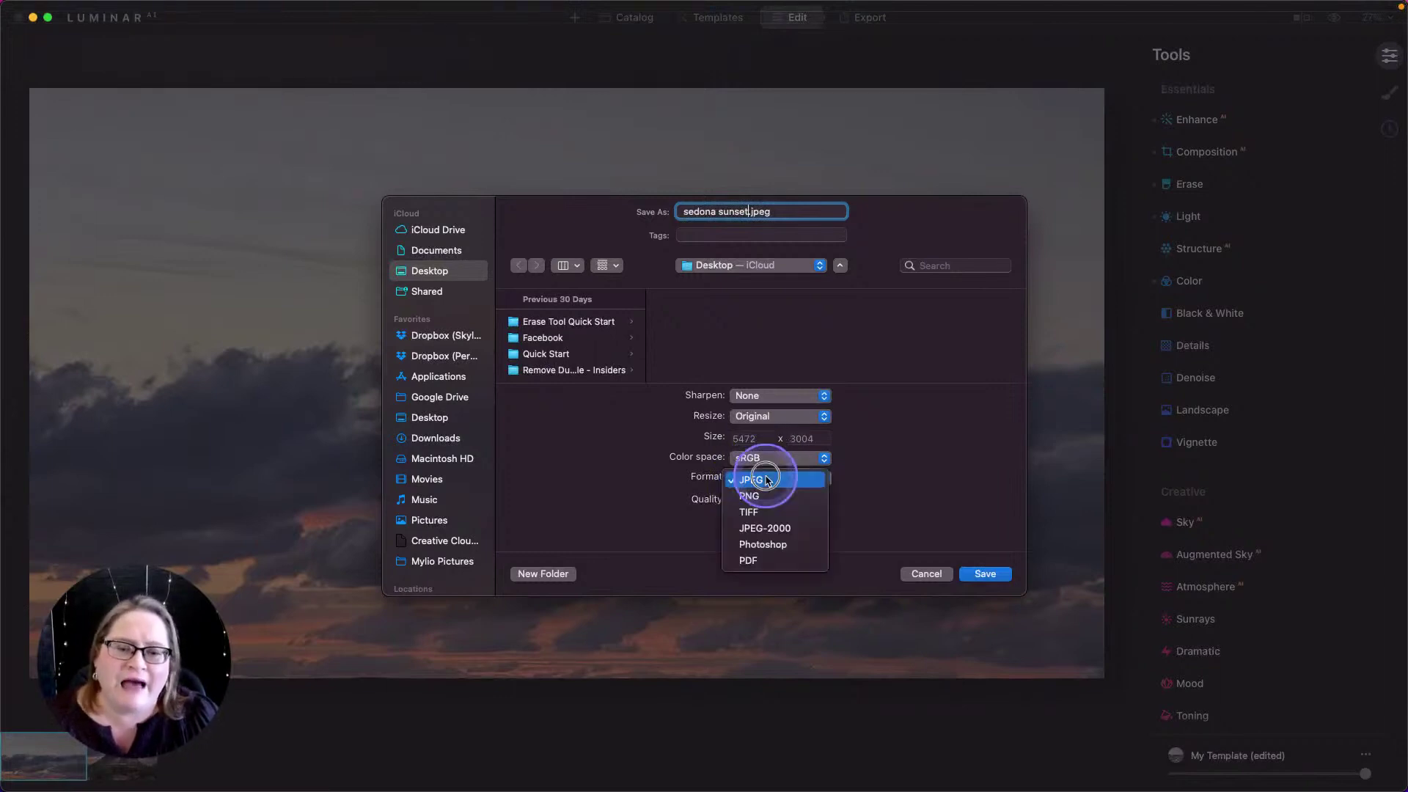
pyautogui.click(766, 513)
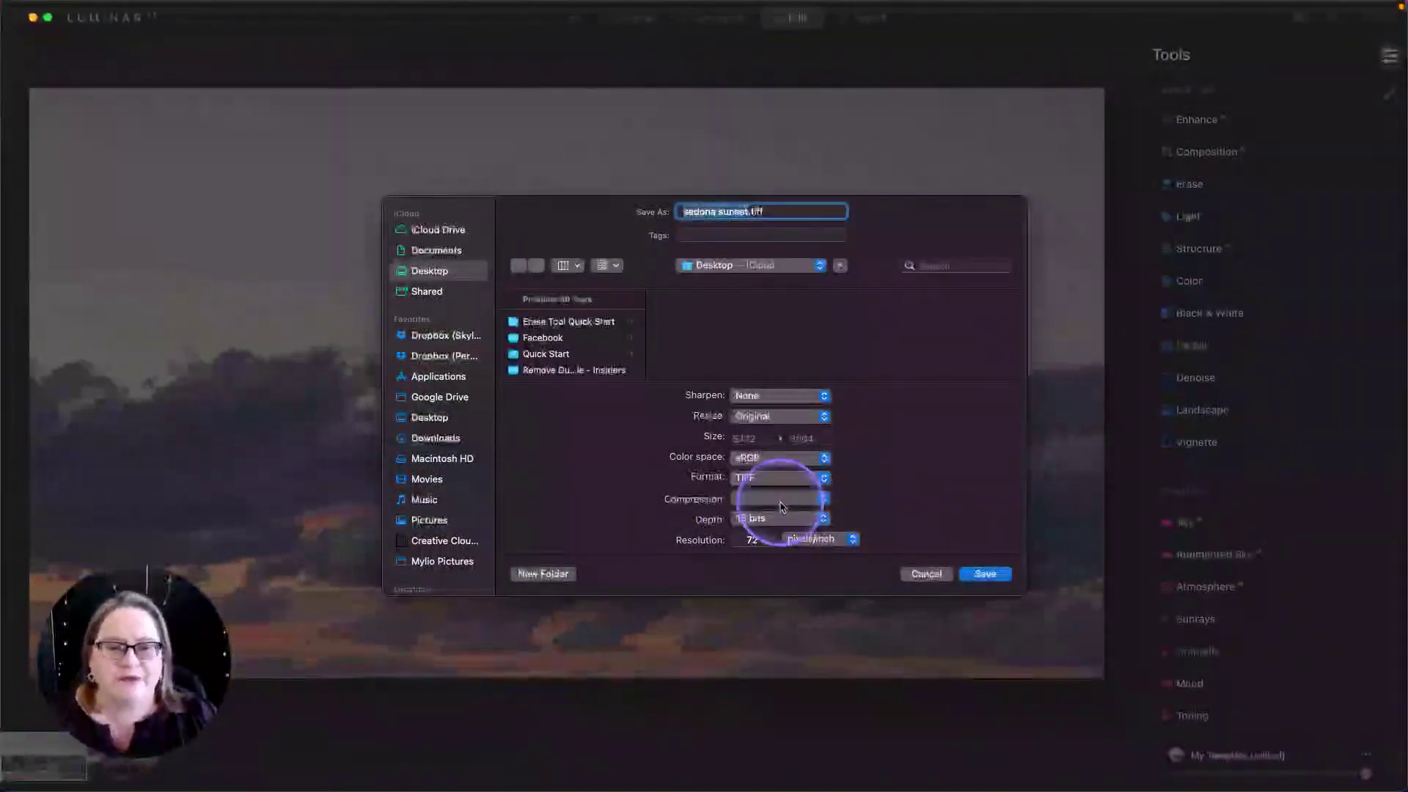
pyautogui.click(985, 574)
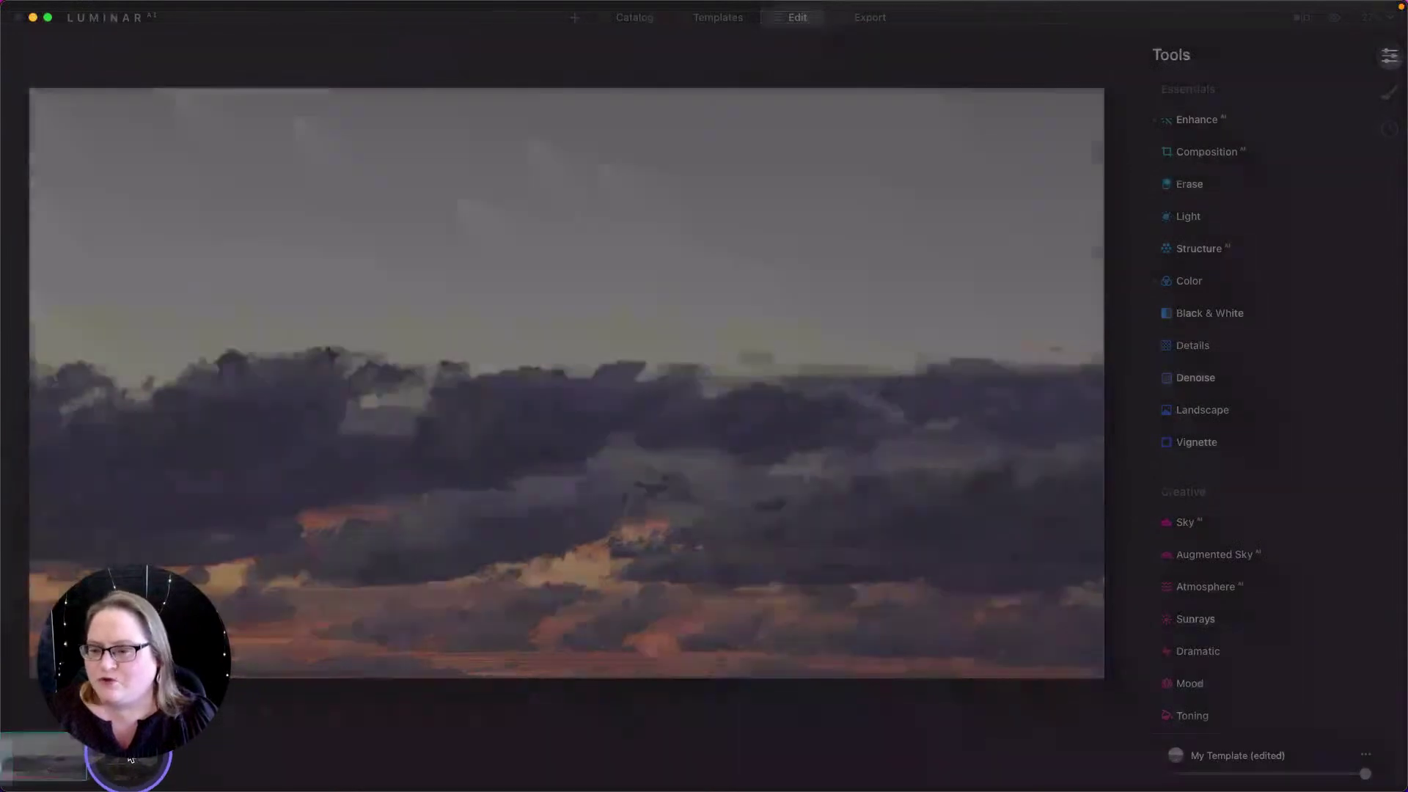
pyautogui.click(130, 763)
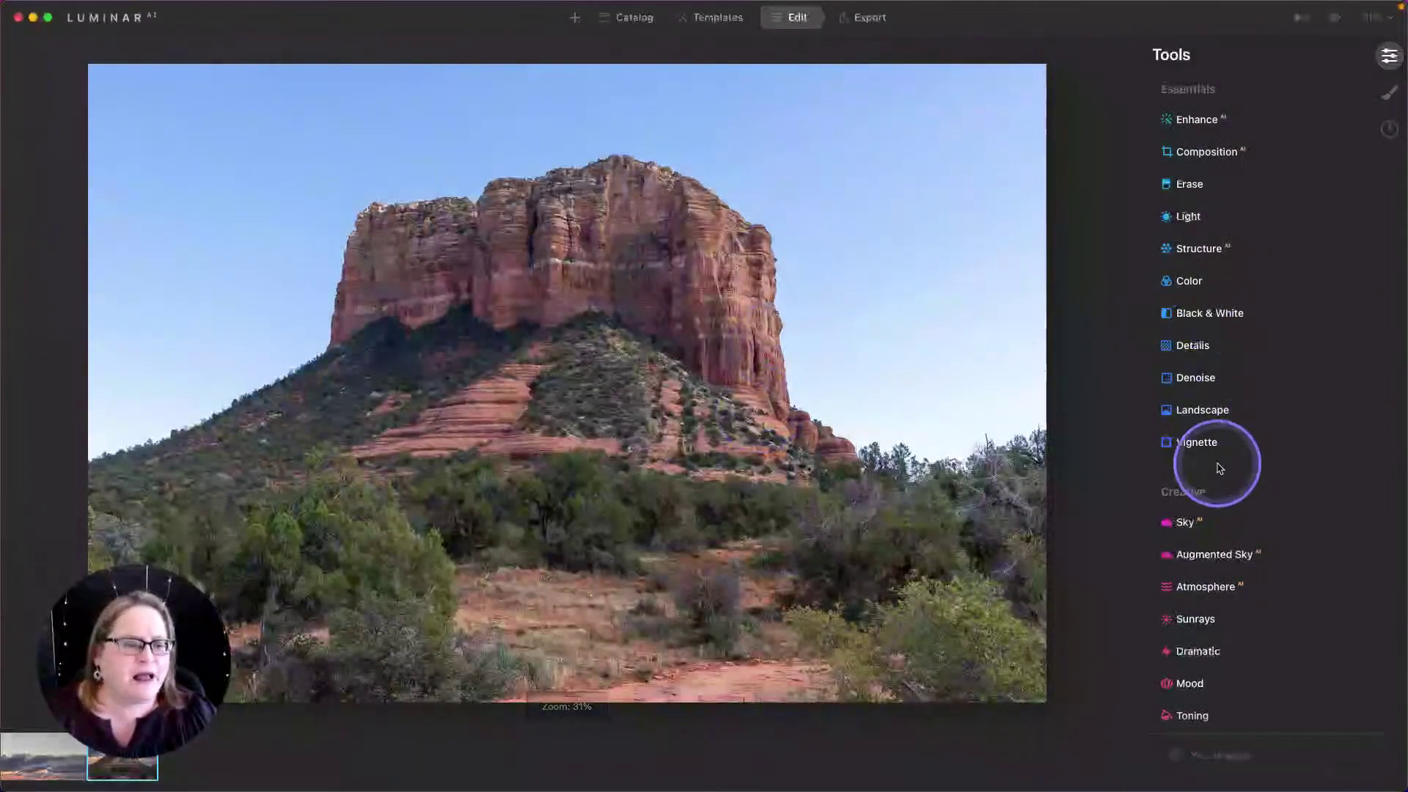
# - In Sky AI, browse All Skies, then choose Show Custom Skies… to reveal the Custom skies folder
pyautogui.click(1188, 523)
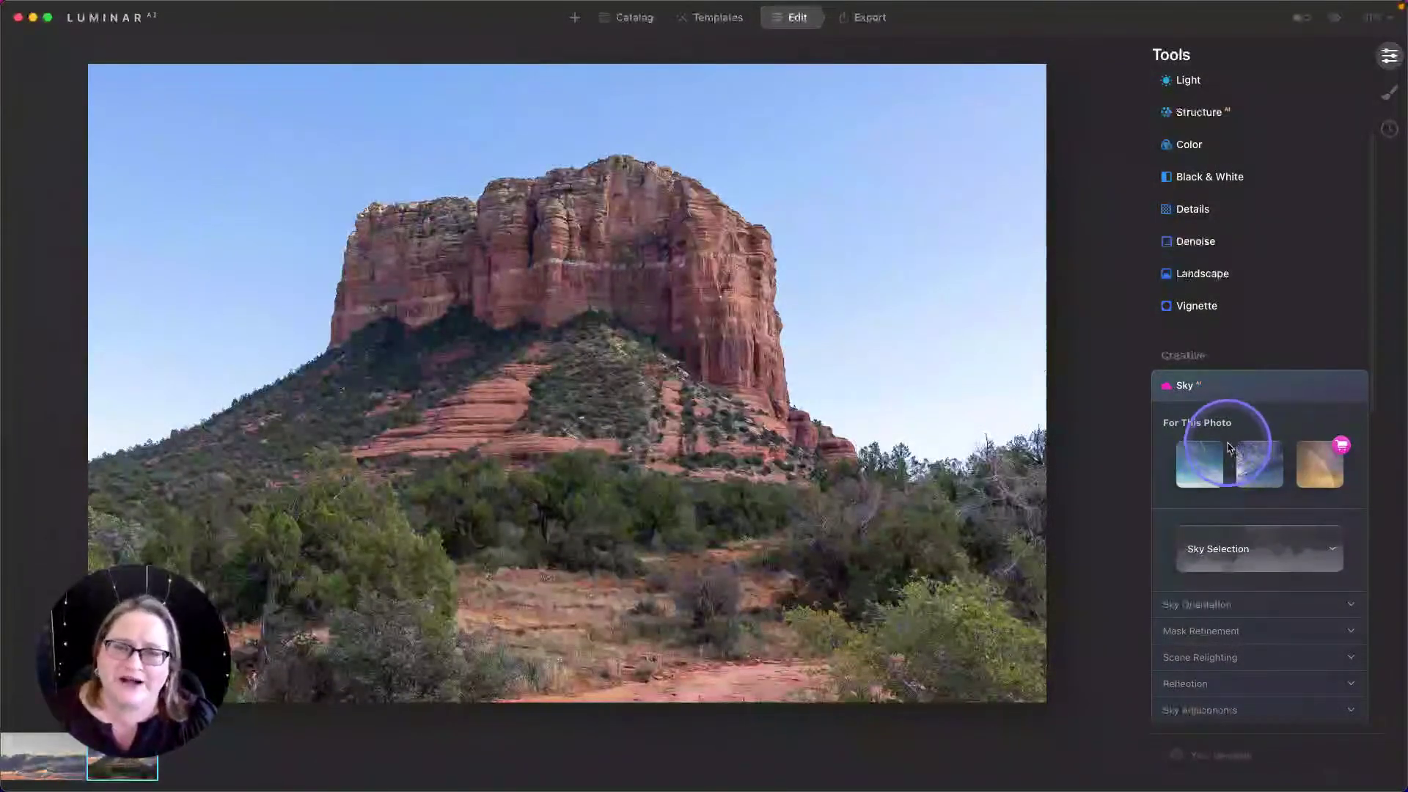
pyautogui.click(1264, 553)
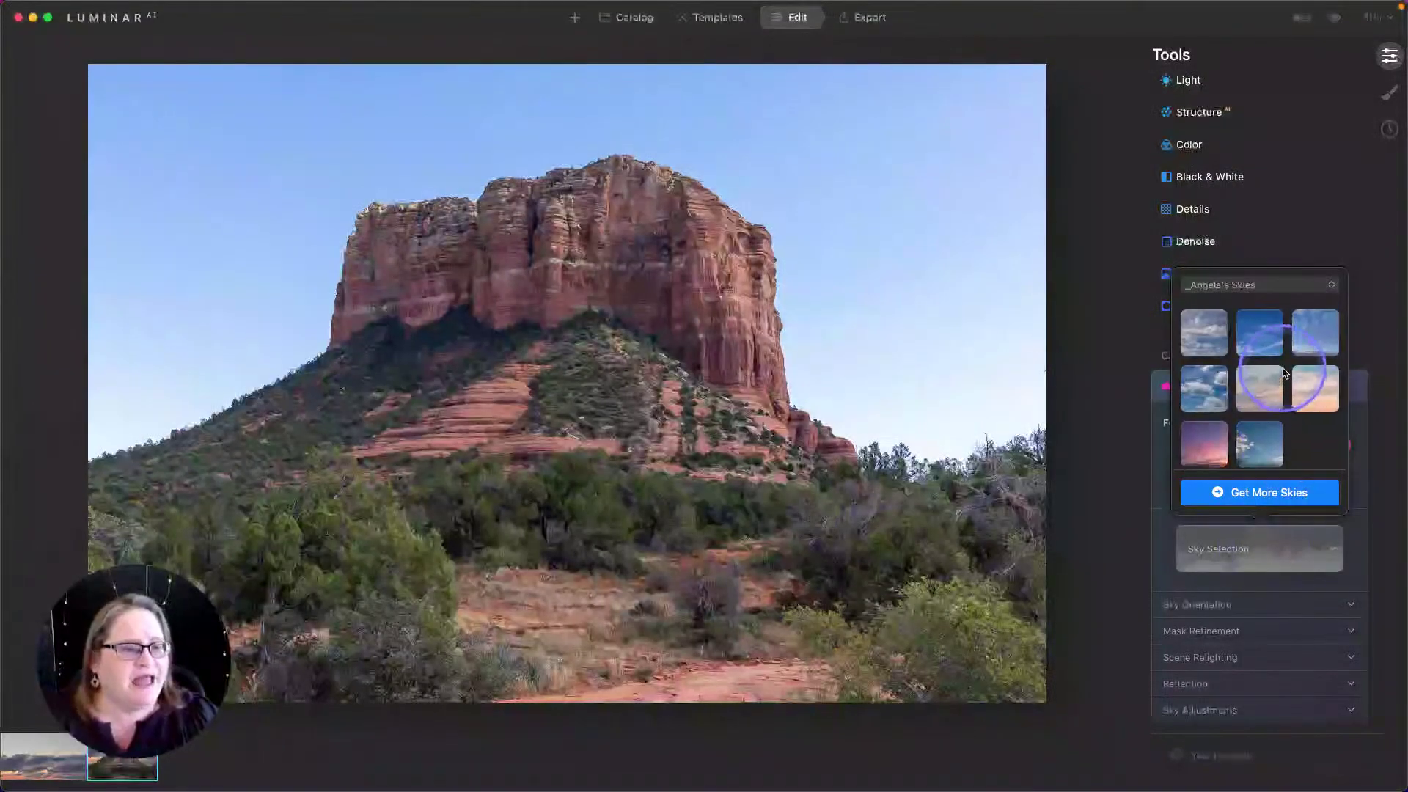
pyautogui.click(1251, 284)
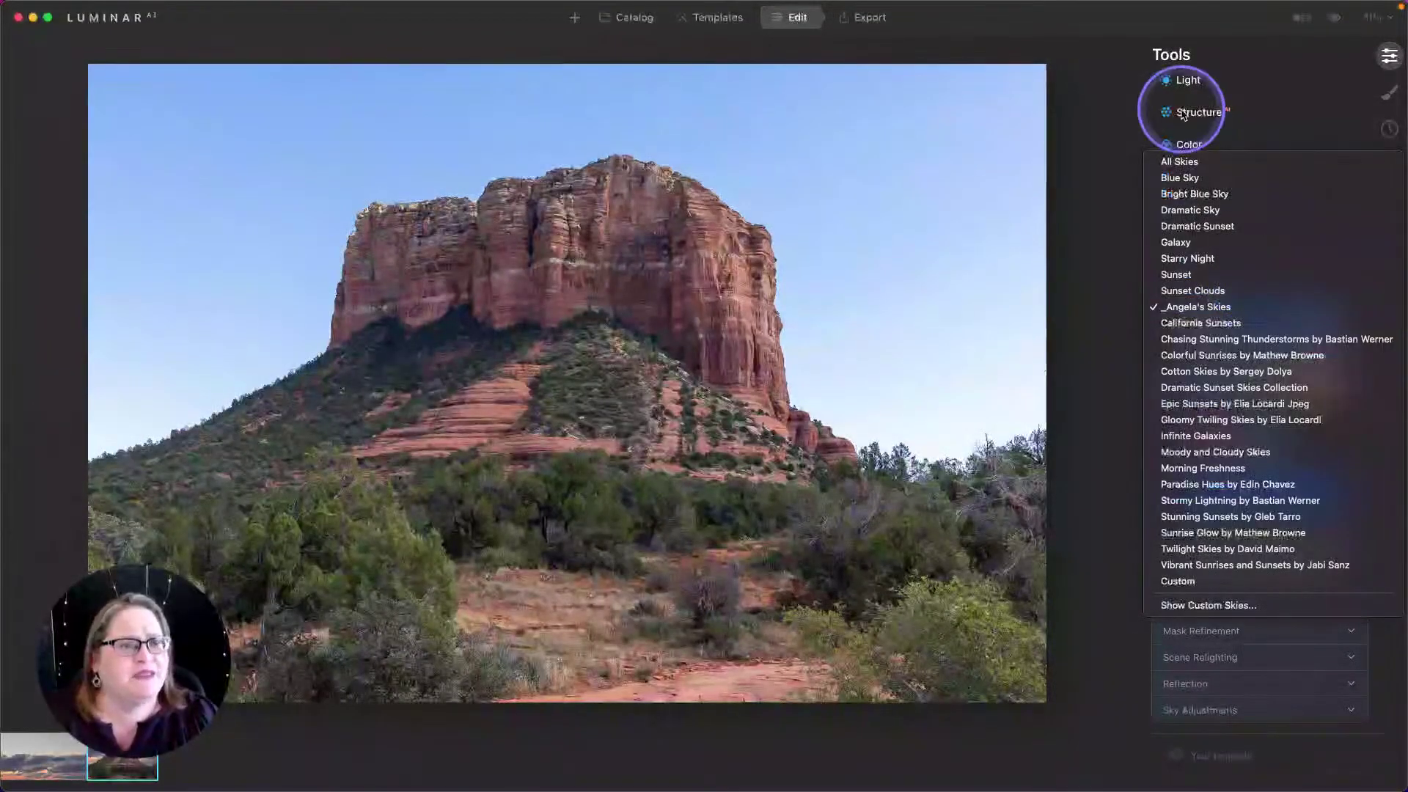
pyautogui.click(1176, 163)
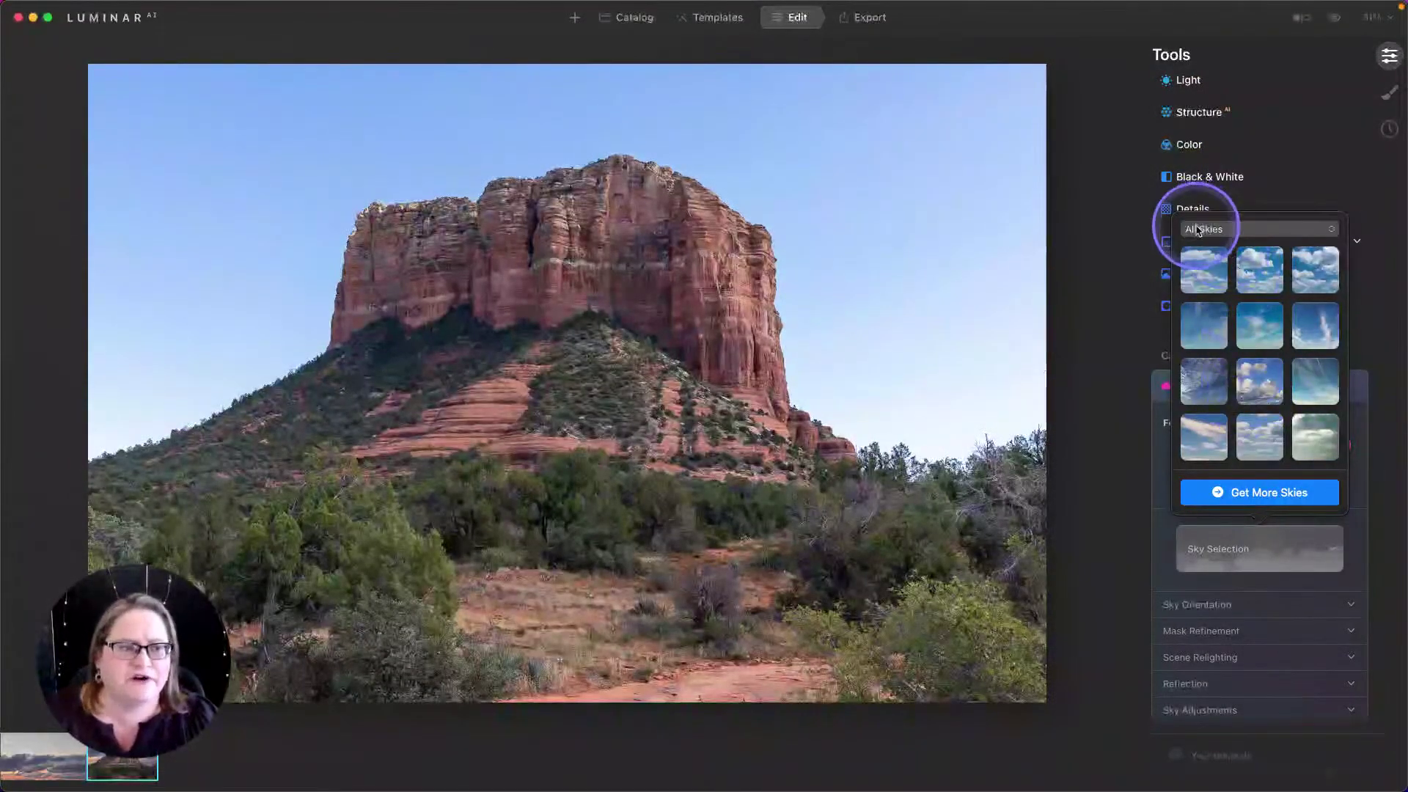
pyautogui.scroll(-10, 1230, 377)
pyautogui.scroll(-10, 1230, 378)
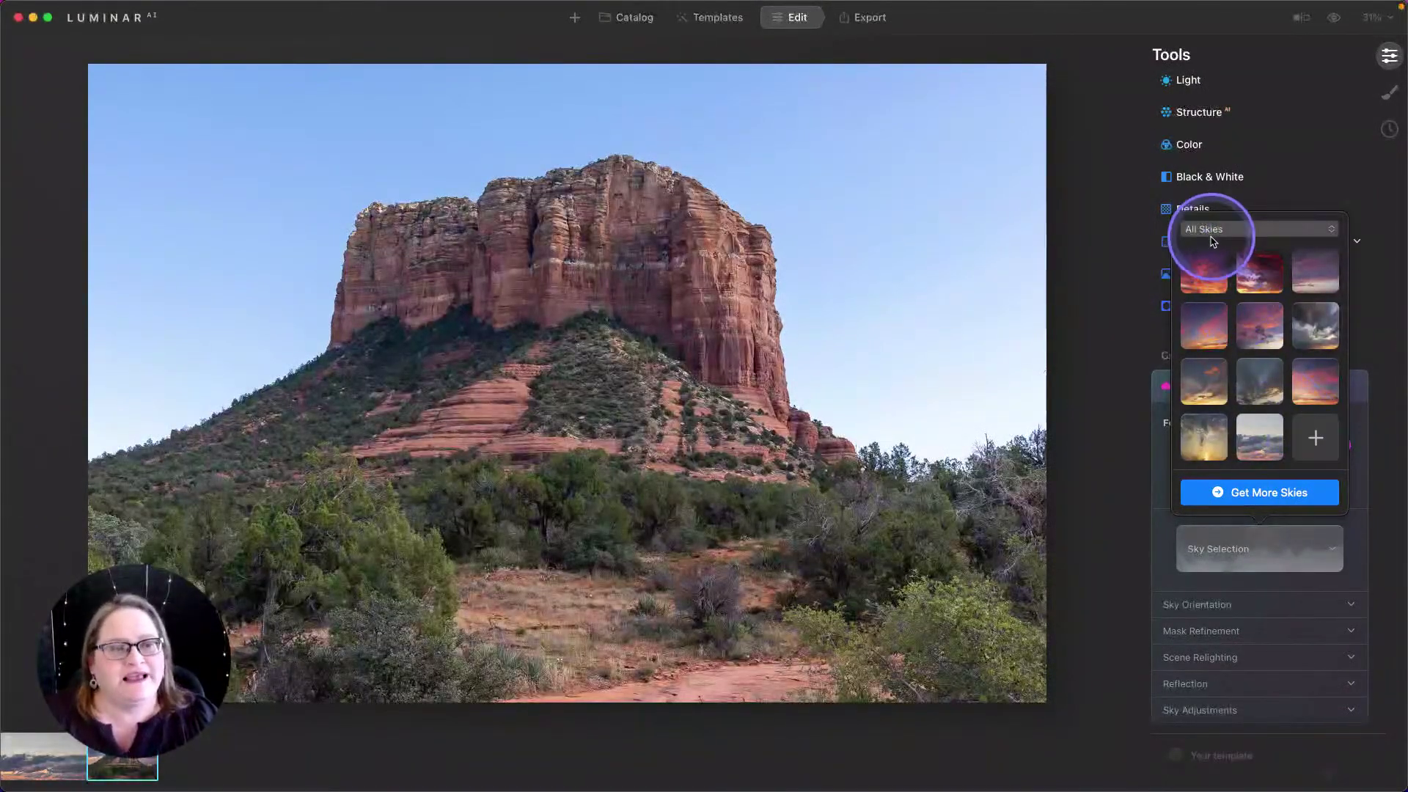
pyautogui.click(1209, 235)
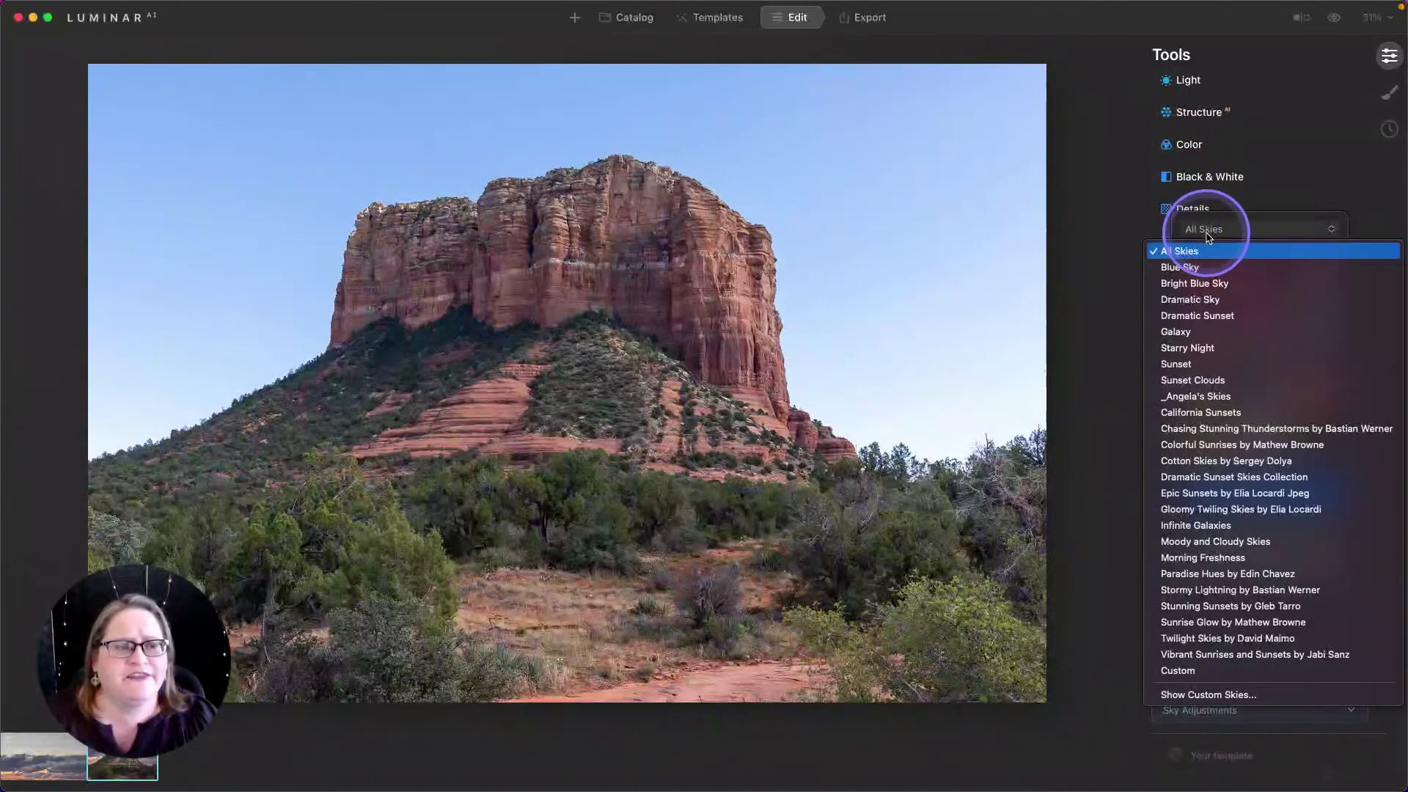
pyautogui.click(1214, 694)
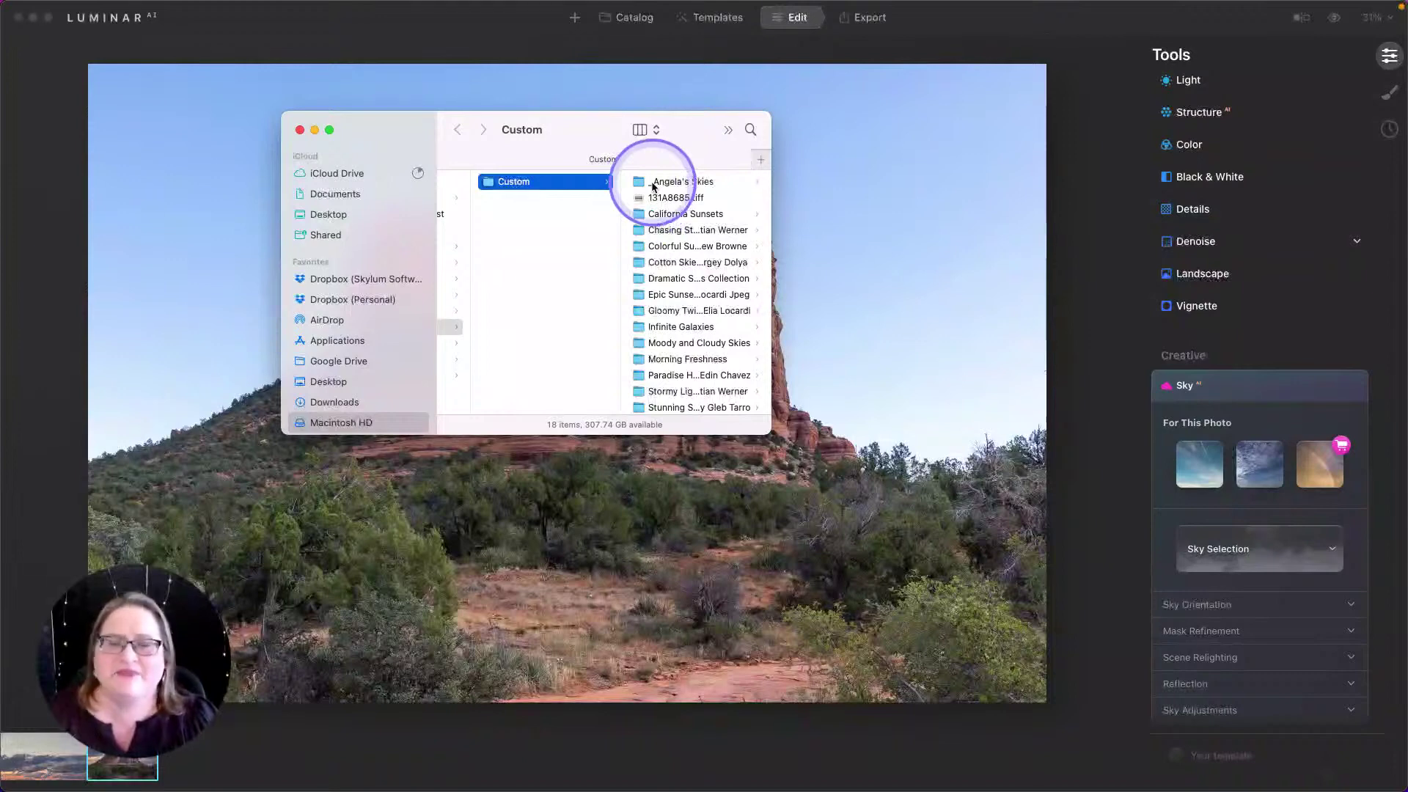
# - In Finder, move sedona sunset.tiff from the Desktop into the personal custom sky collection folder
pyautogui.click(644, 185)
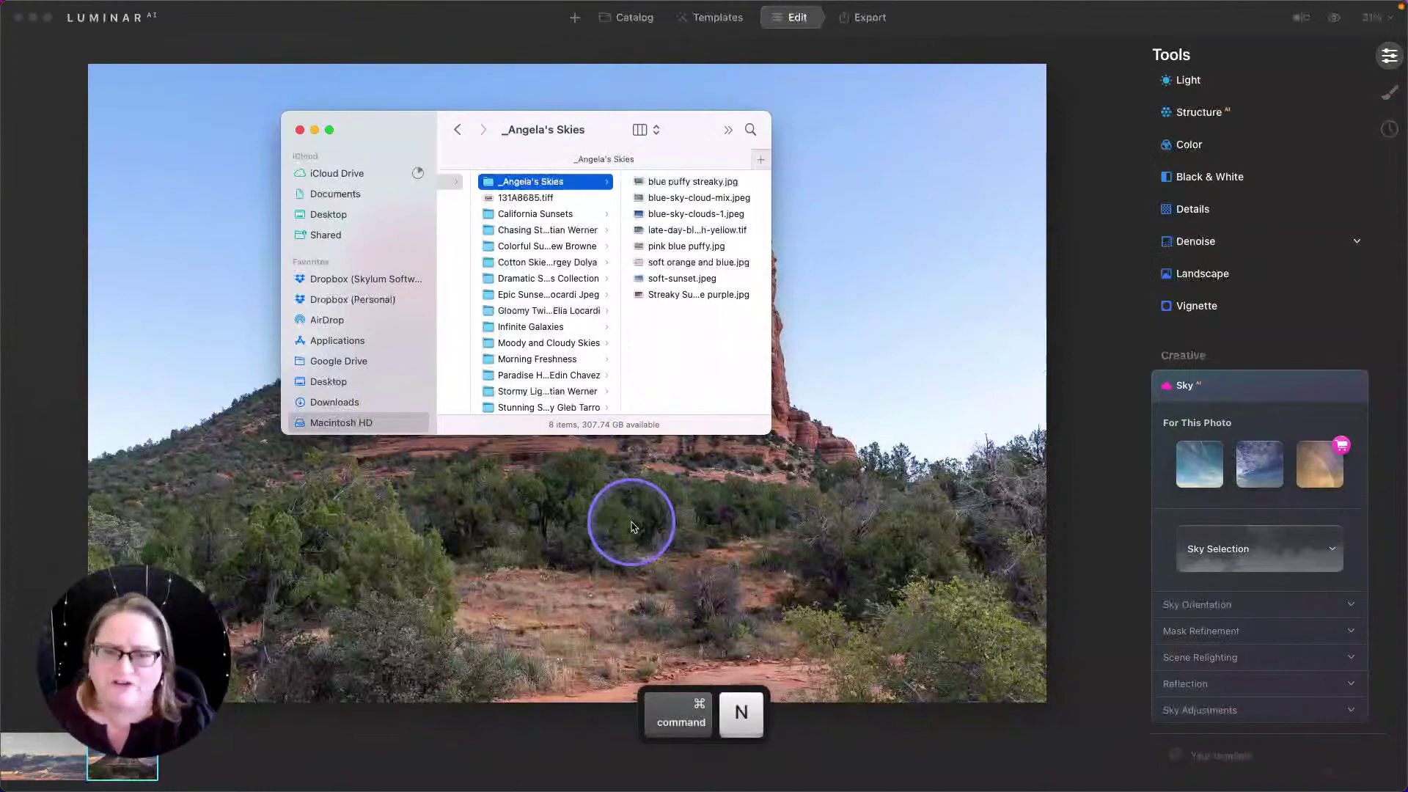
pyautogui.press('super+n')
pyautogui.click(500, 322)
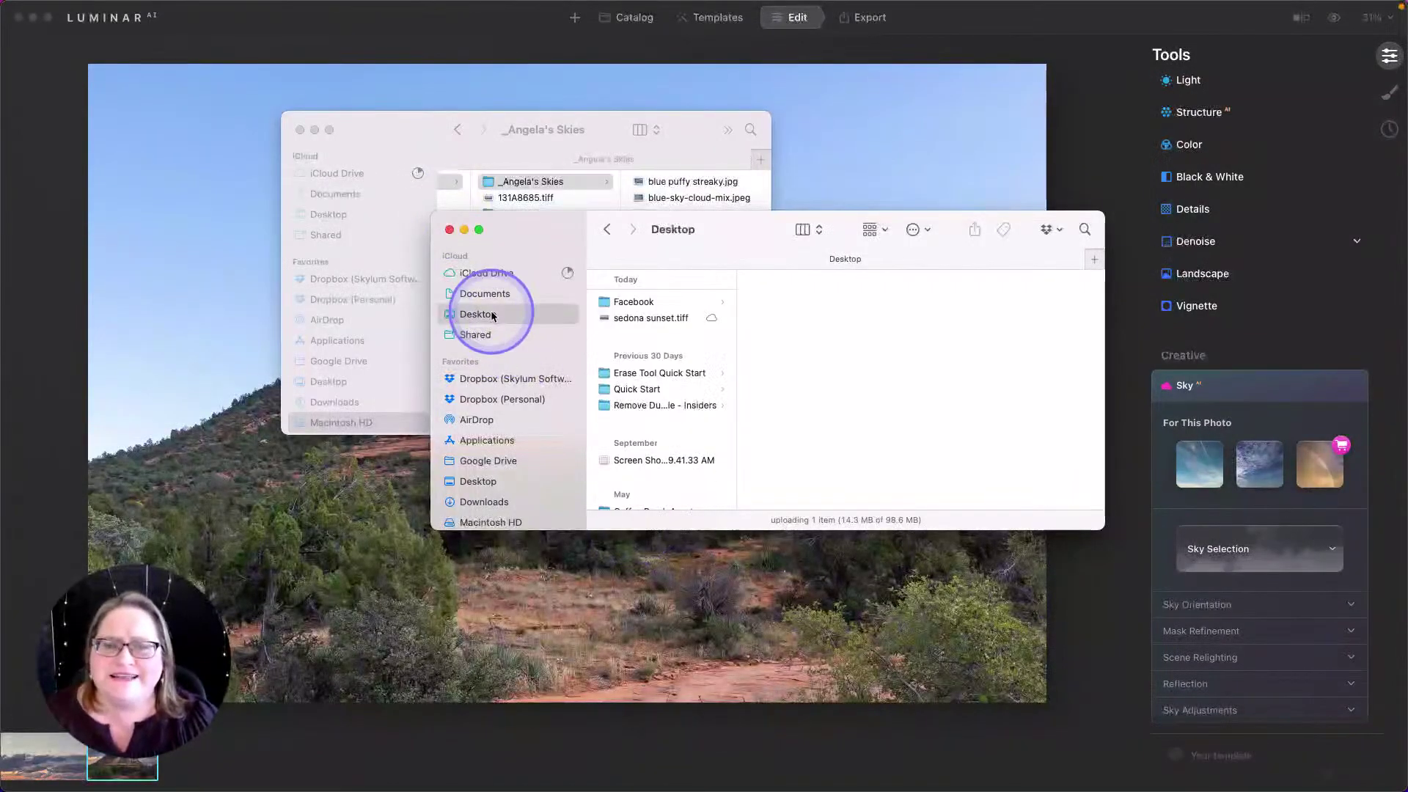
pyautogui.moveTo(565, 235); pyautogui.dragTo(771, 418)
pyautogui.moveTo(821, 506); pyautogui.dragTo(769, 422)
pyautogui.click(1015, 627)
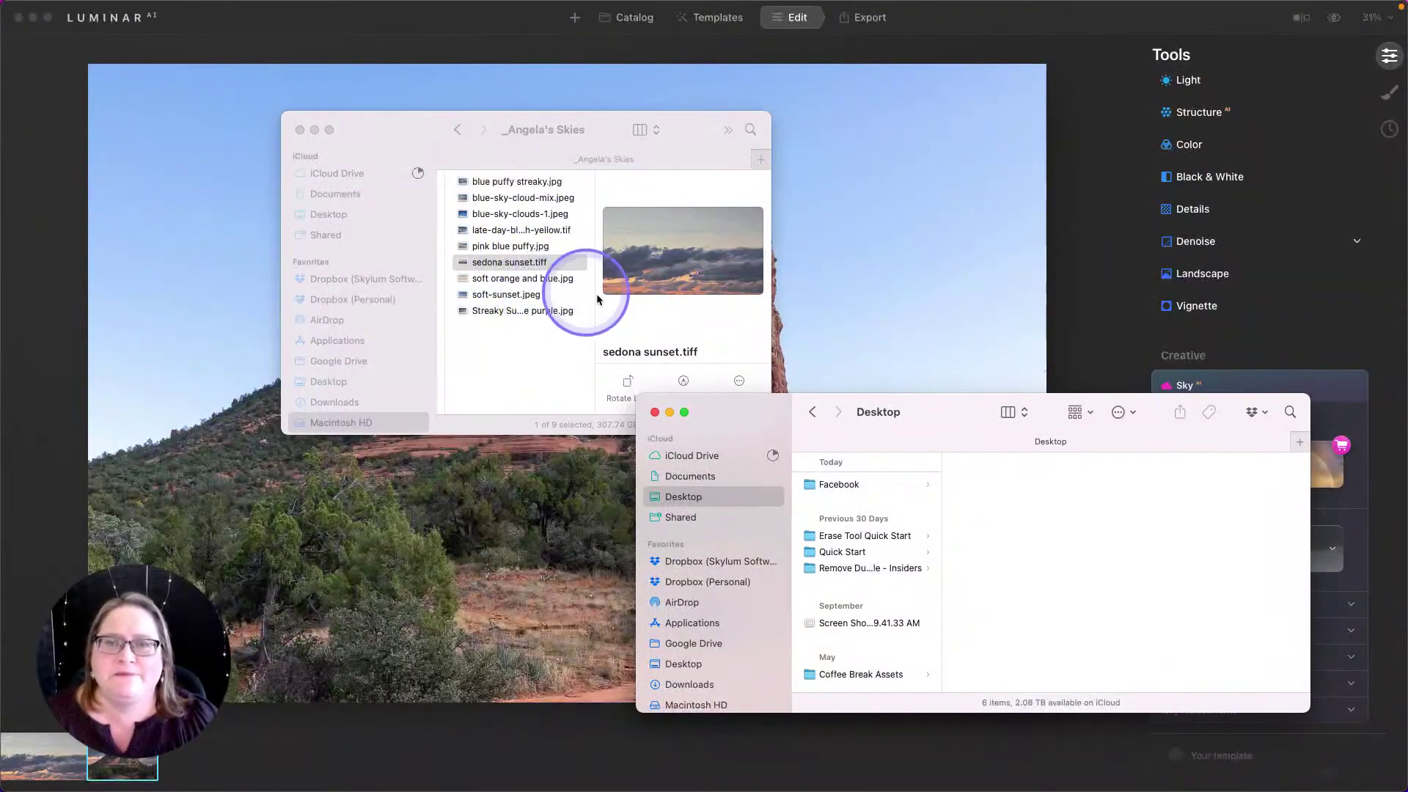
# - Back in Luminar AI, apply the sedona sunset sky from the personal sky collection in Sky AI
pyautogui.click(945, 251)
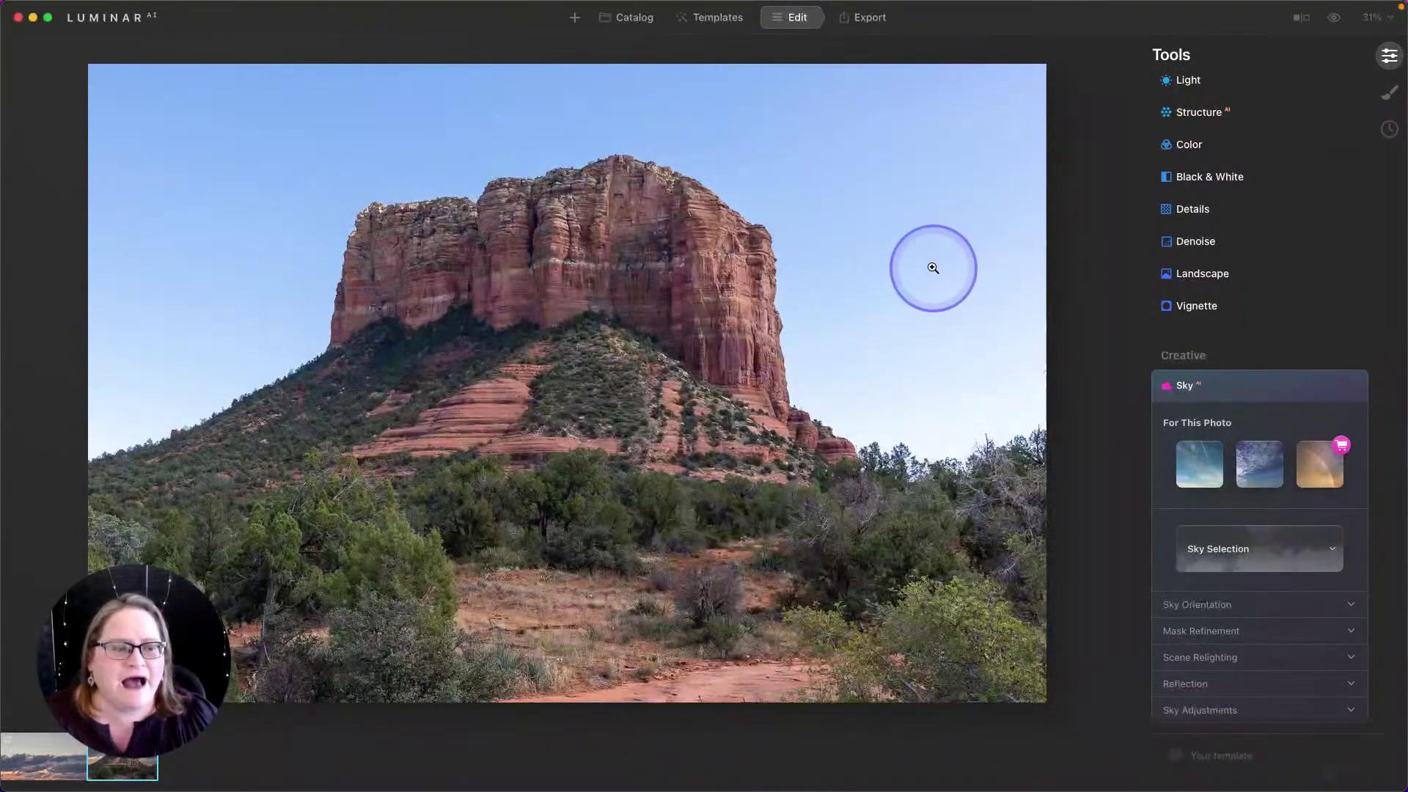
pyautogui.scroll(-2, 1227, 365)
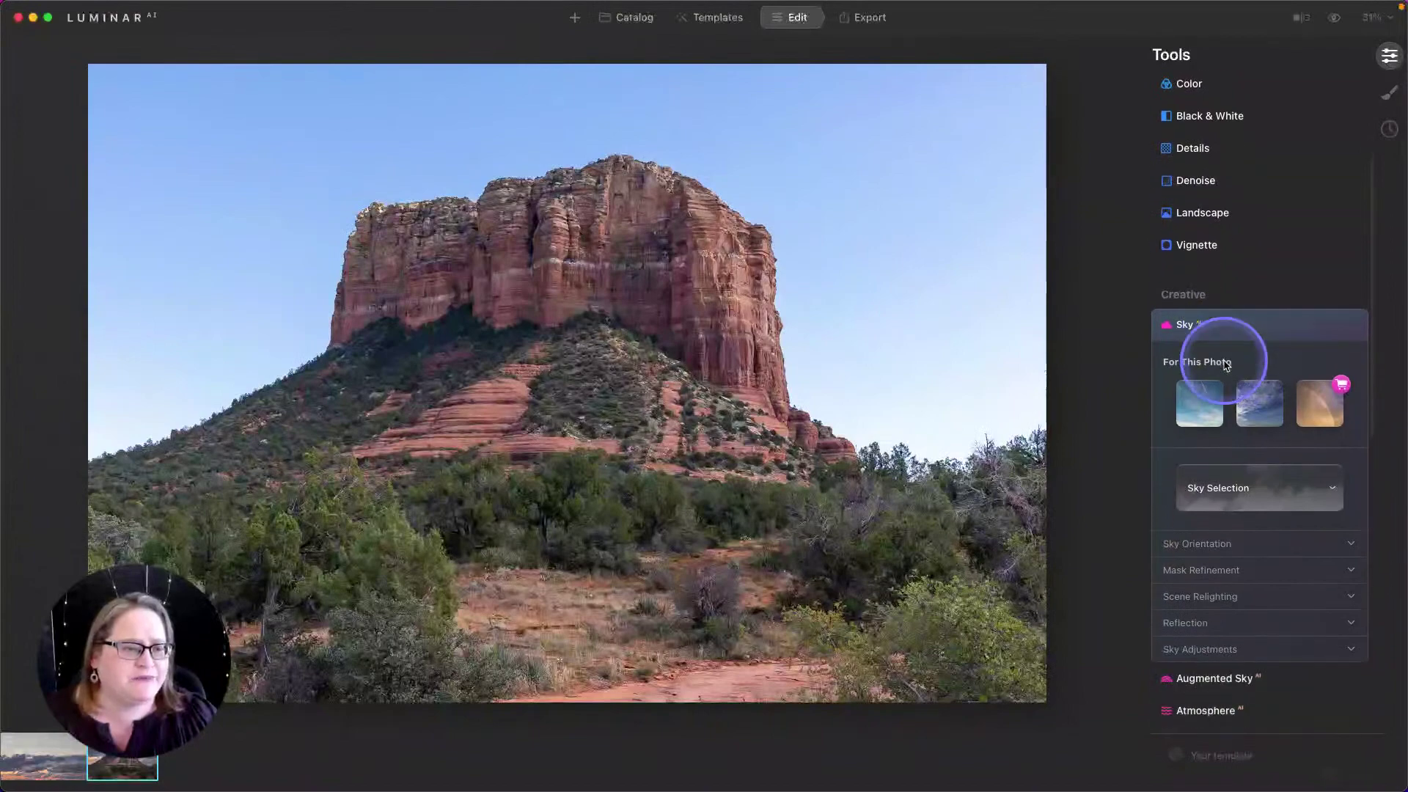
pyautogui.click(1298, 491)
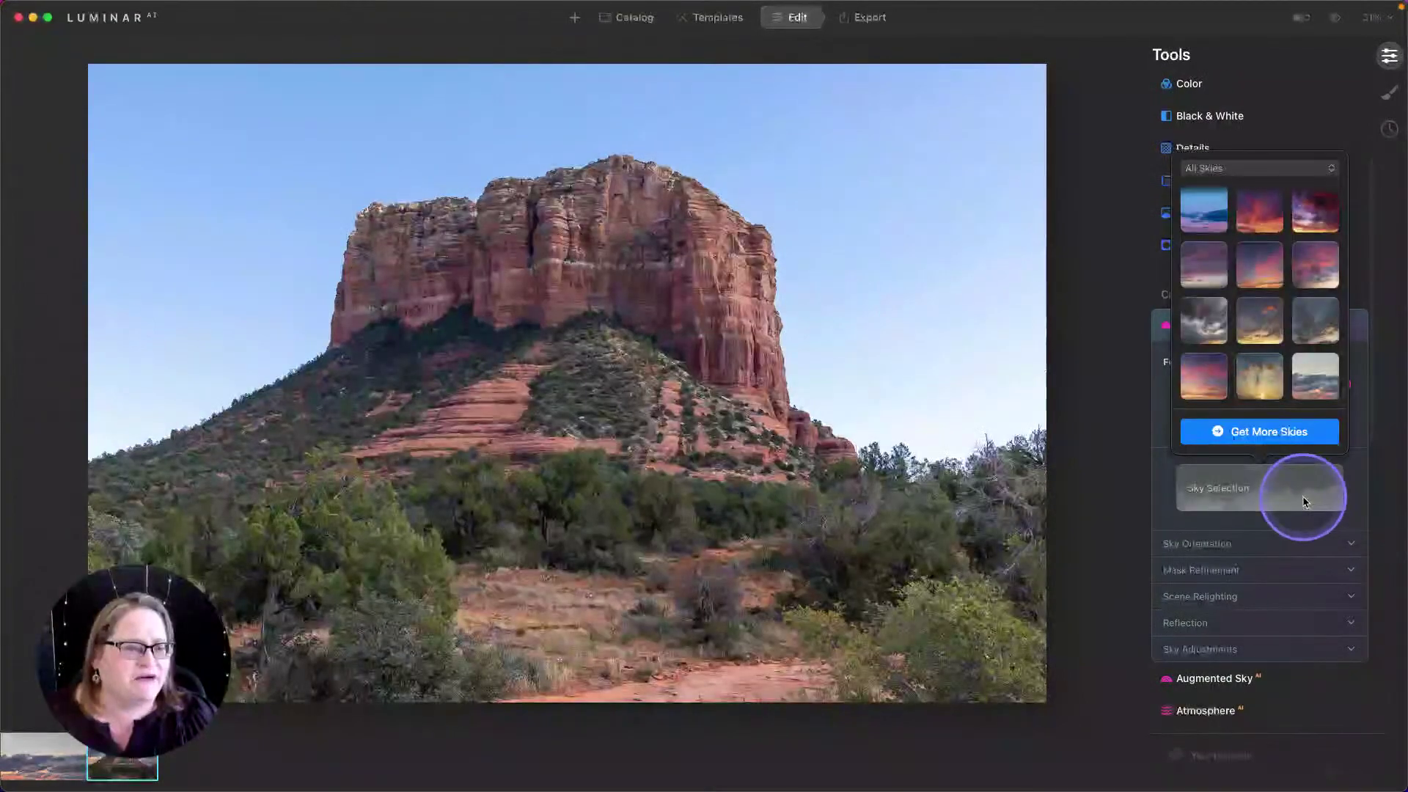
pyautogui.click(1256, 168)
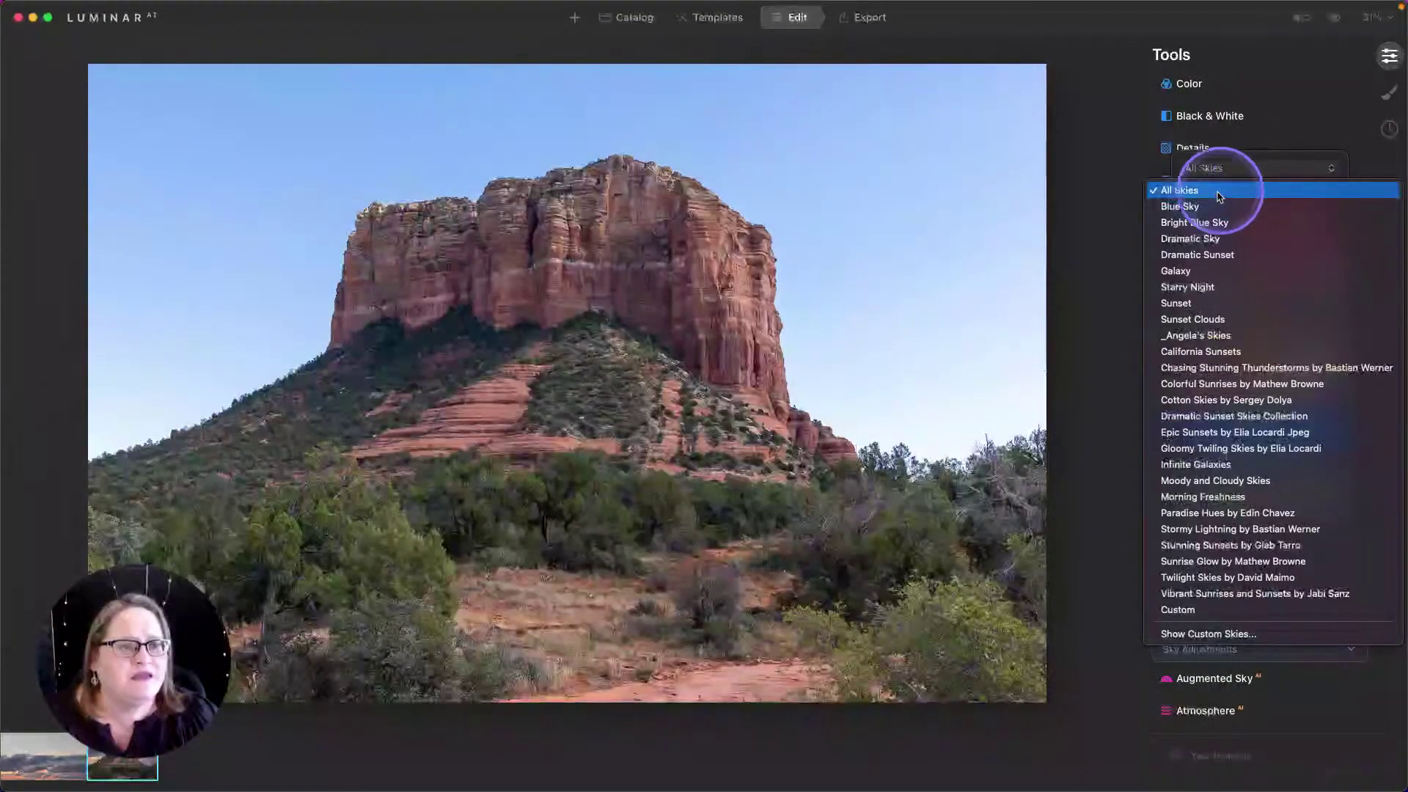
pyautogui.click(1207, 335)
pyautogui.click(1316, 376)
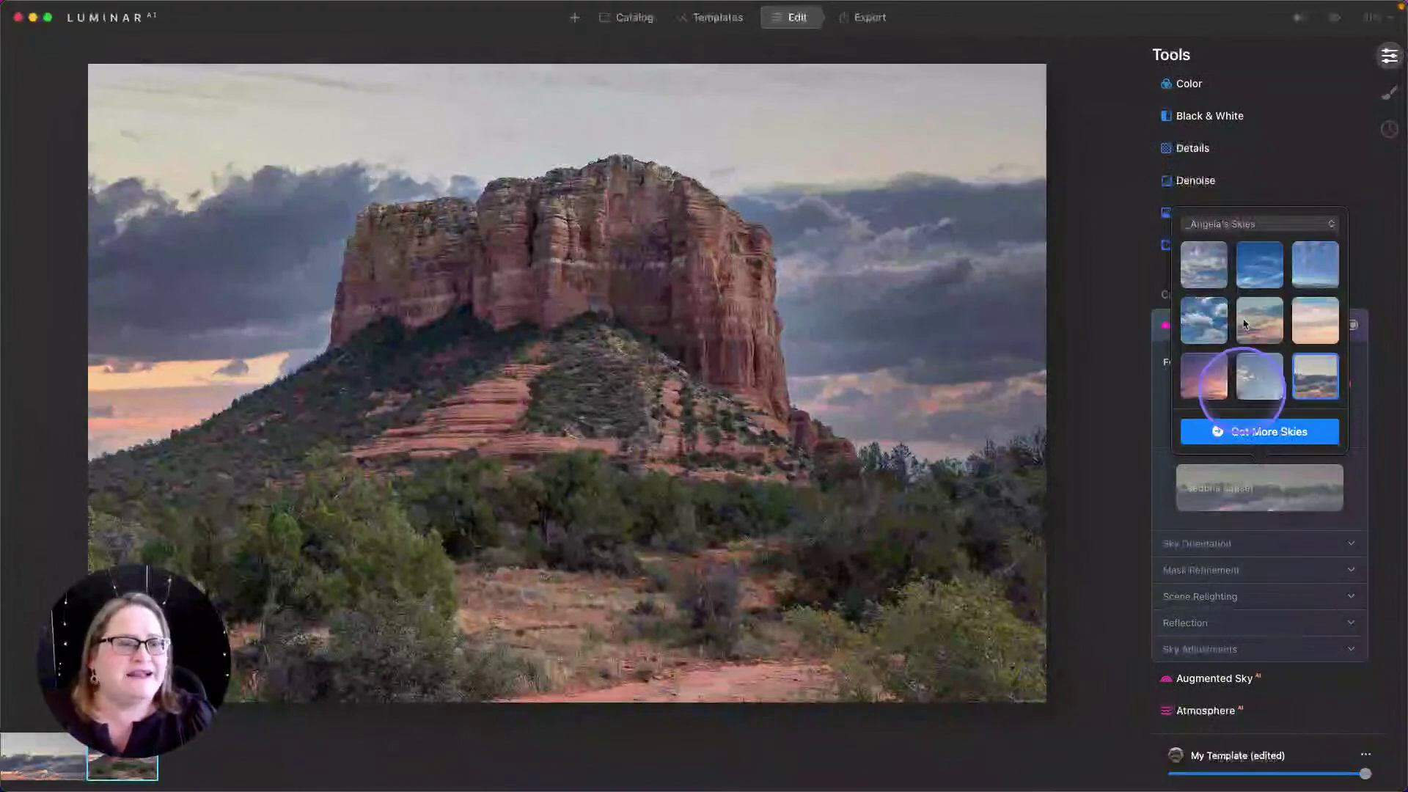
# - Dismiss the sky picker with the sedona sunset sky kept, returning up to Essentials
pyautogui.click(1166, 378)
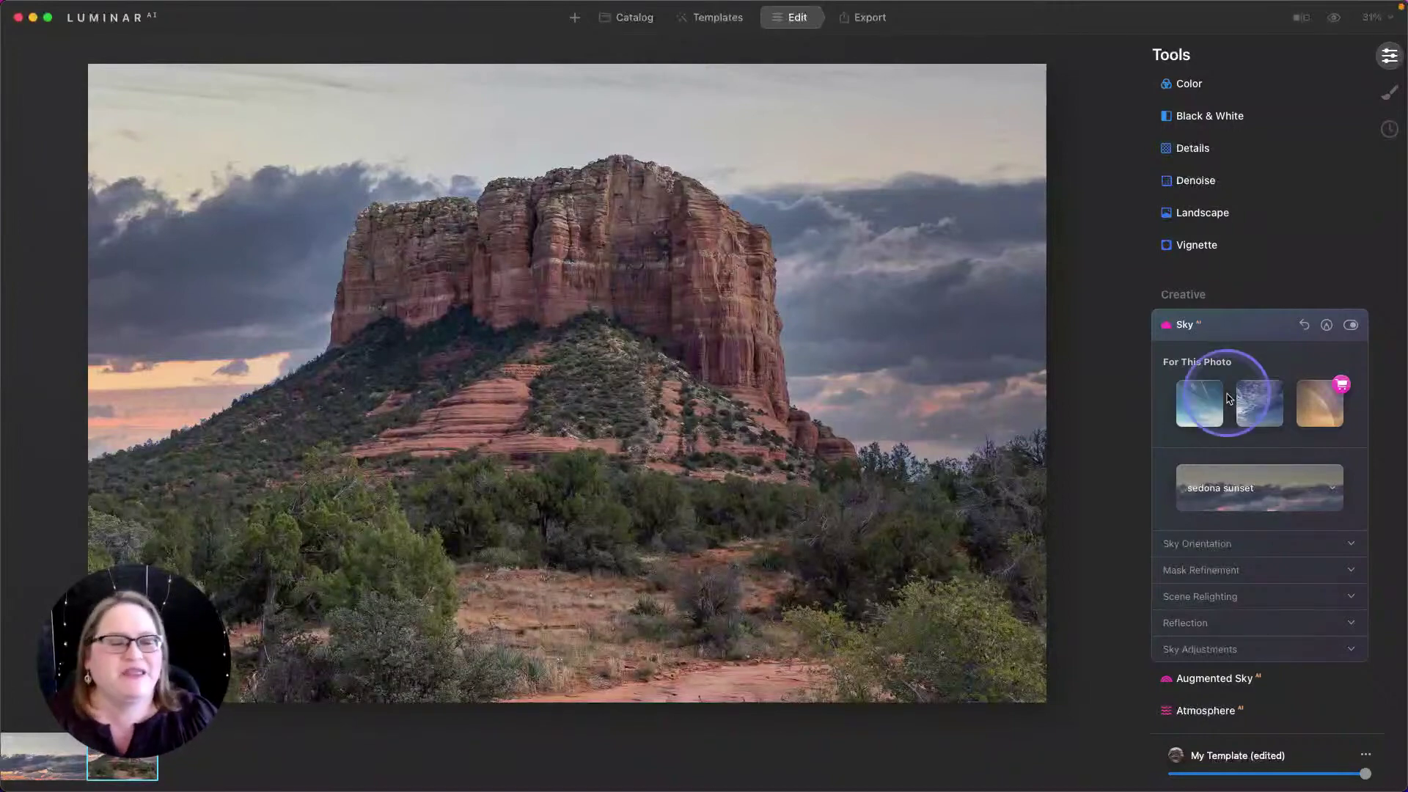
pyautogui.scroll(5, 1242, 294)
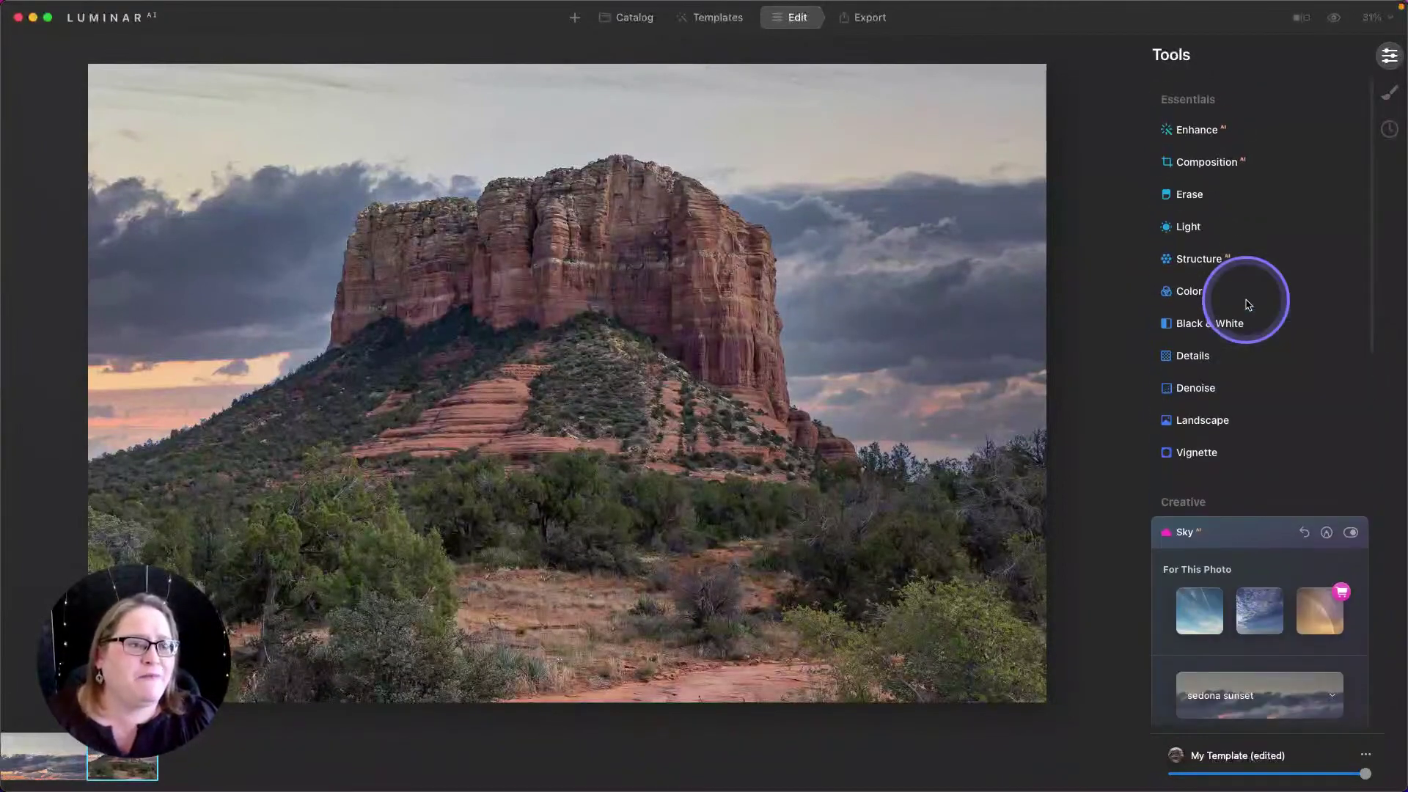
# - Raise Enhance Accent to about 30 and Structure Amount to about 31
pyautogui.click(1211, 119)
pyautogui.moveTo(1182, 173); pyautogui.dragTo(1230, 170)
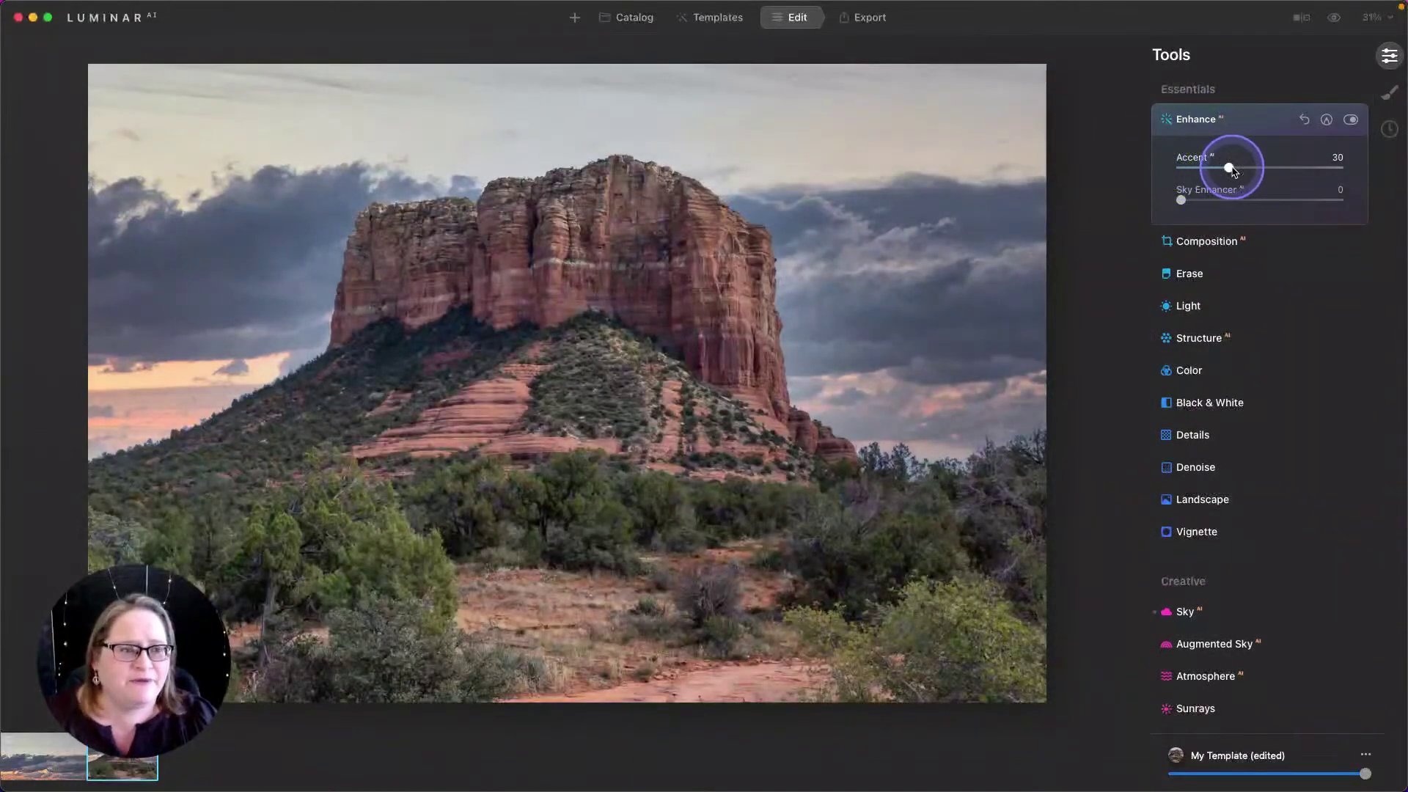
pyautogui.click(1198, 337)
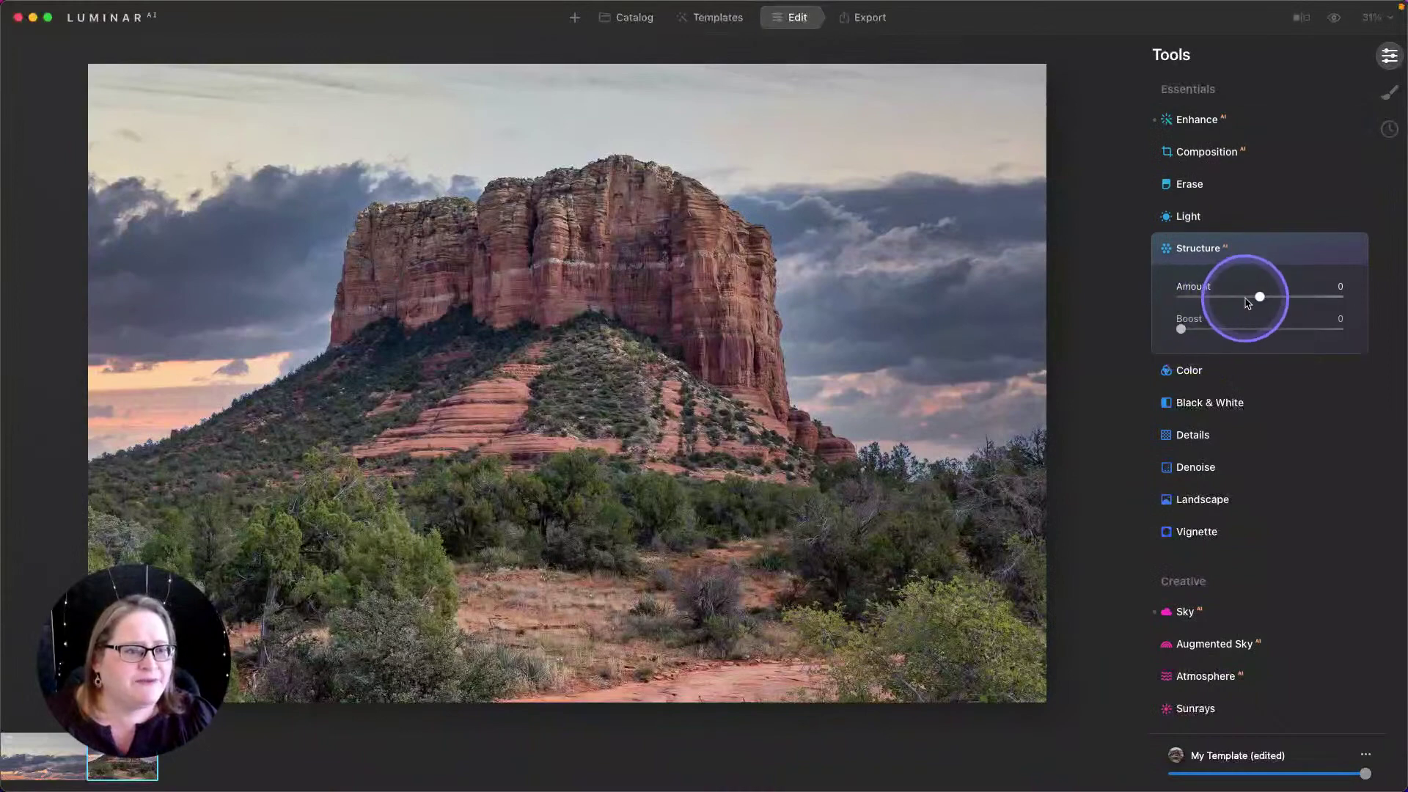
pyautogui.moveTo(1259, 297); pyautogui.dragTo(1286, 298)
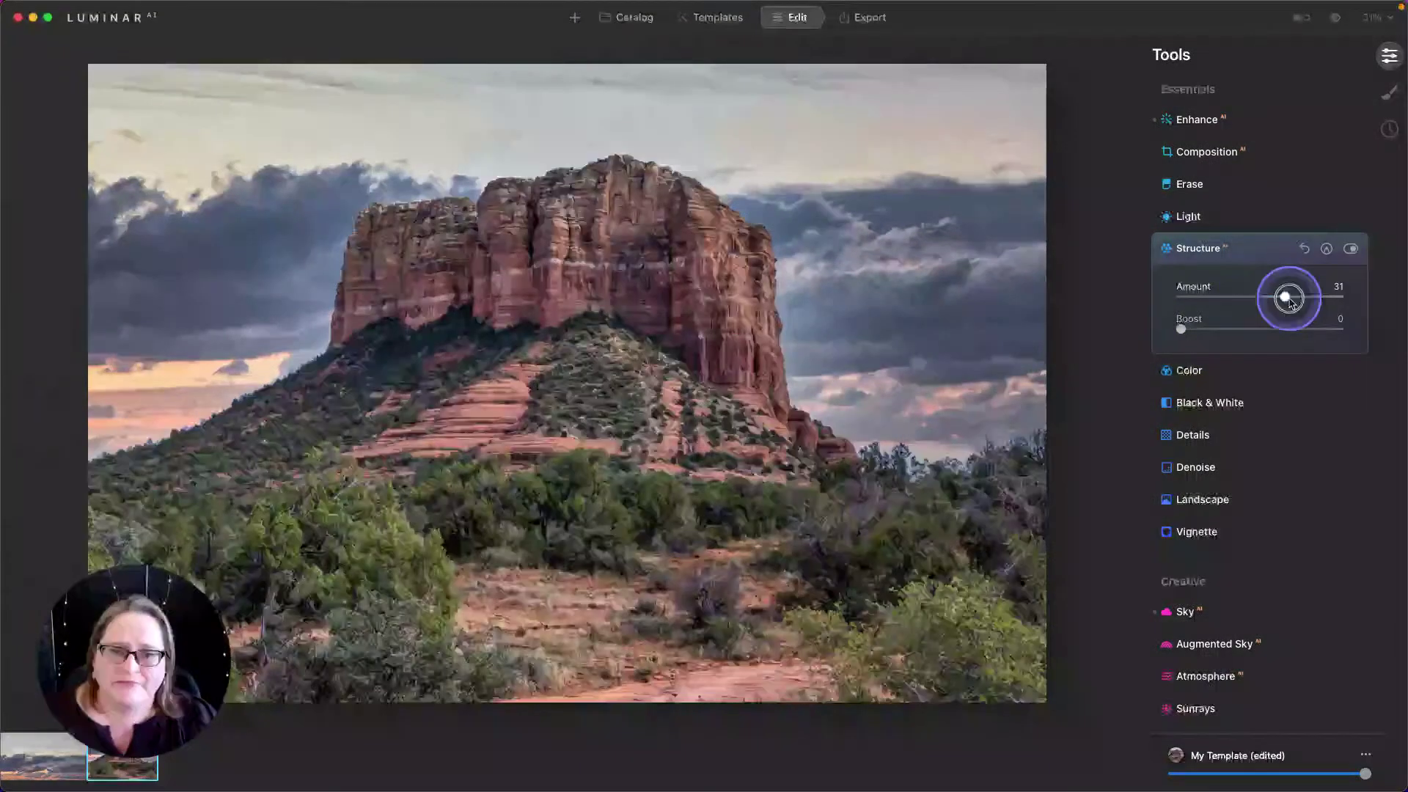
# - Crop to 16:9 (about 3690 × 2076), framing the butte and raising the bottom edge to trim the foreground
pyautogui.click(1203, 151)
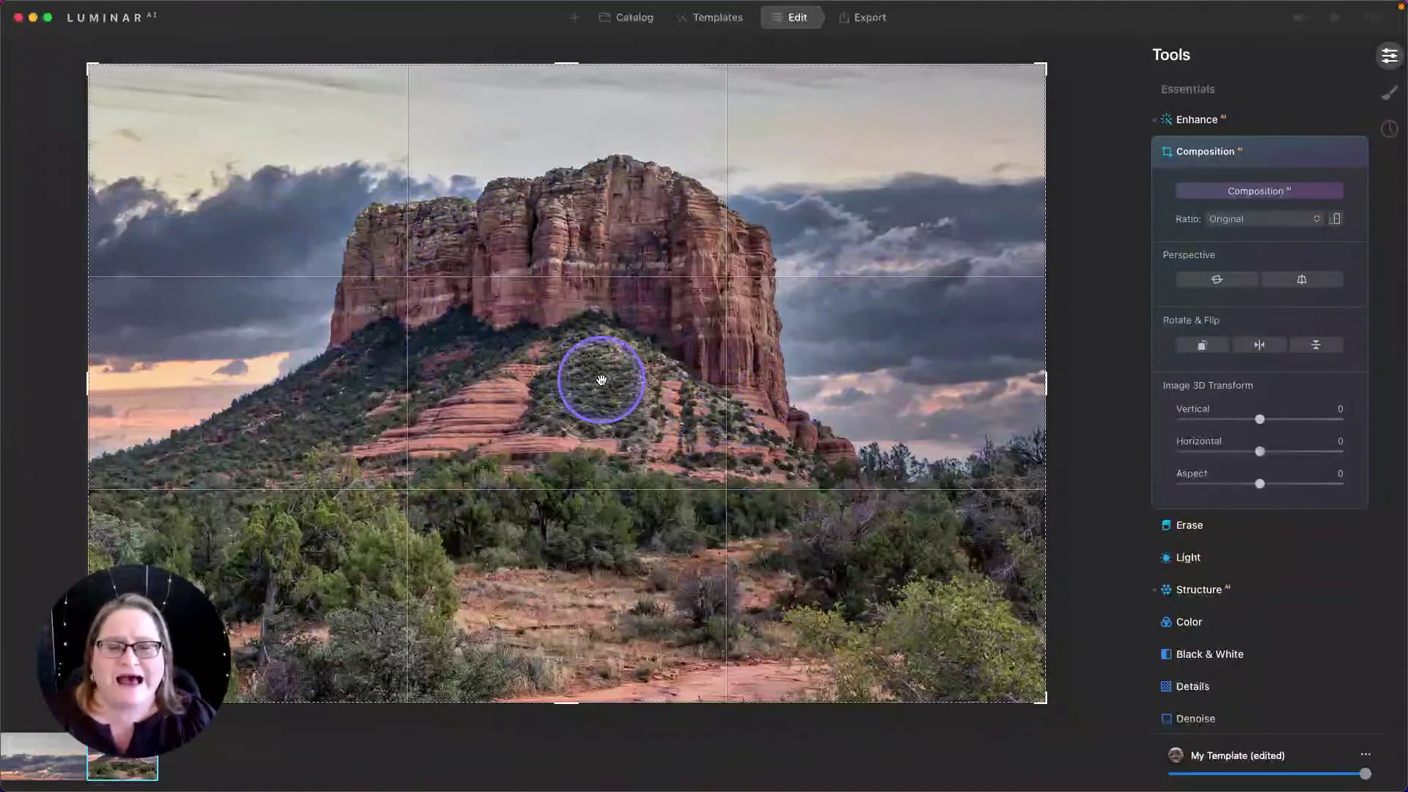
pyautogui.click(1263, 220)
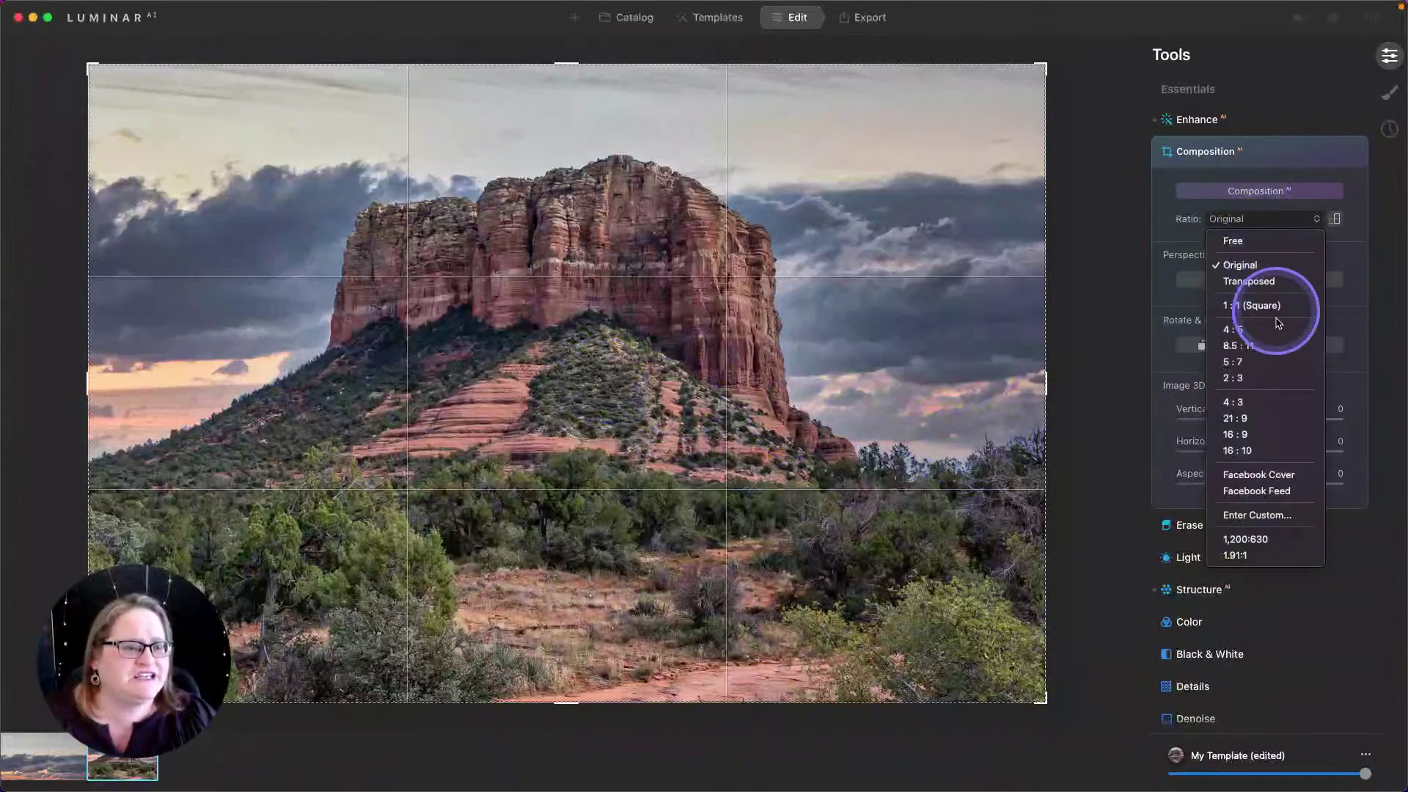
pyautogui.click(1245, 434)
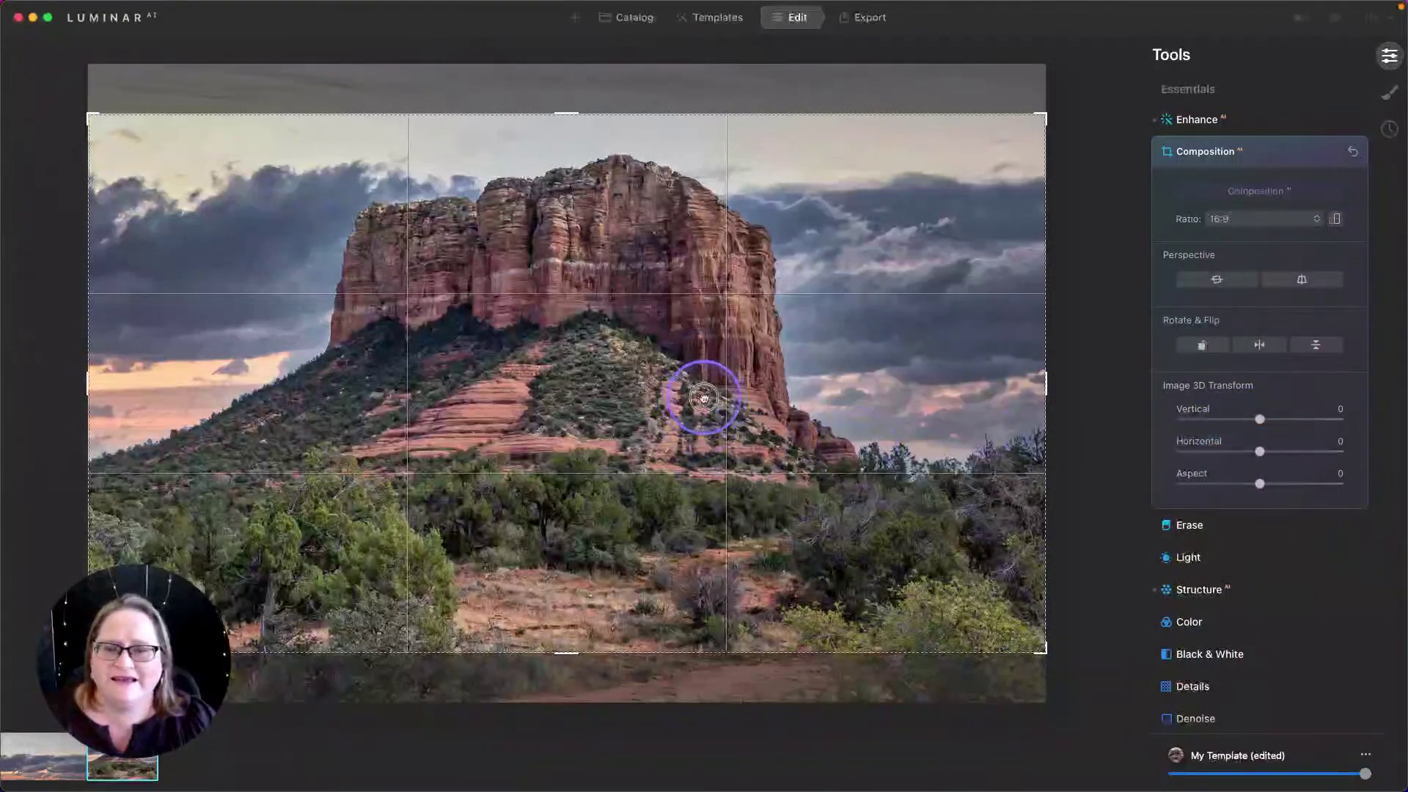
pyautogui.moveTo(701, 396); pyautogui.dragTo(707, 449)
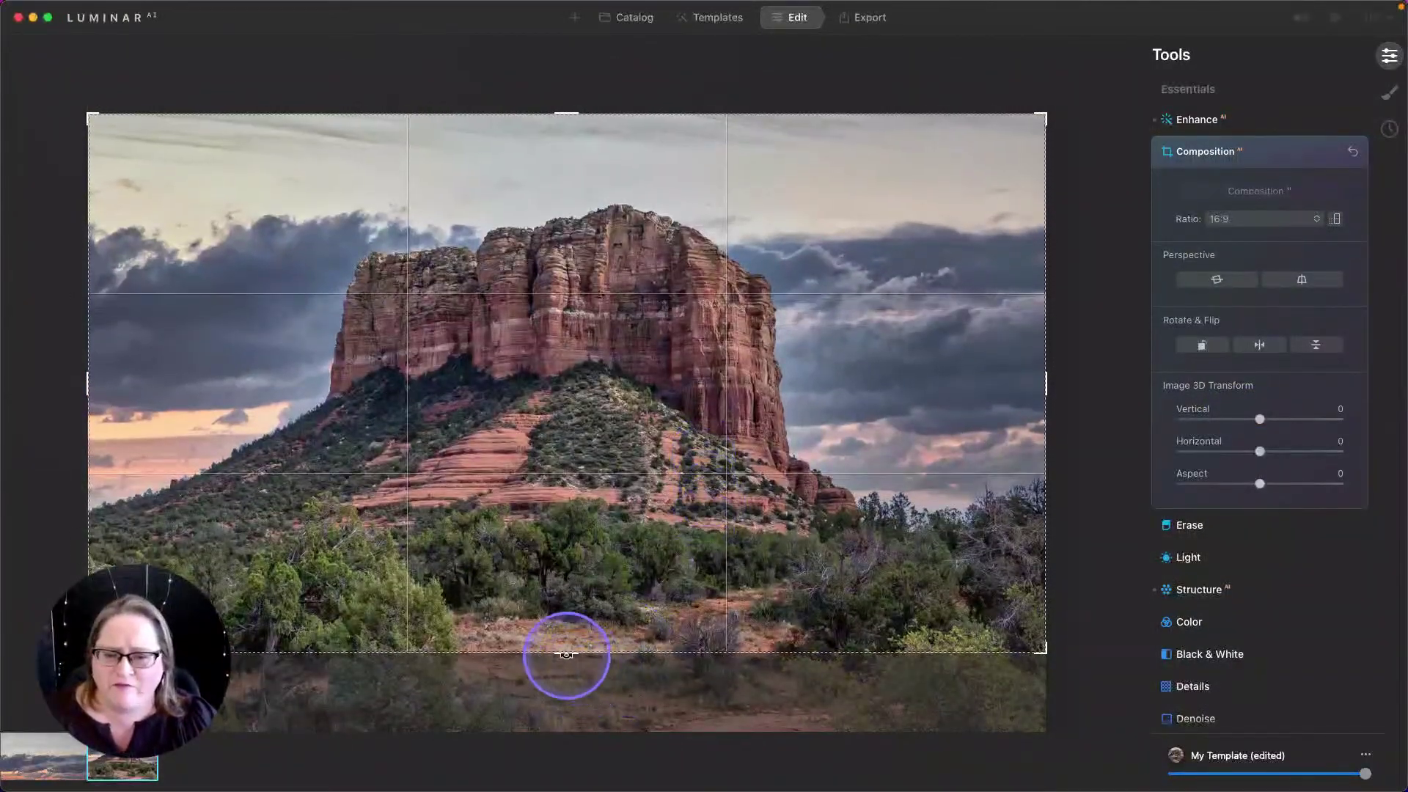
pyautogui.moveTo(565, 653); pyautogui.dragTo(550, 621)
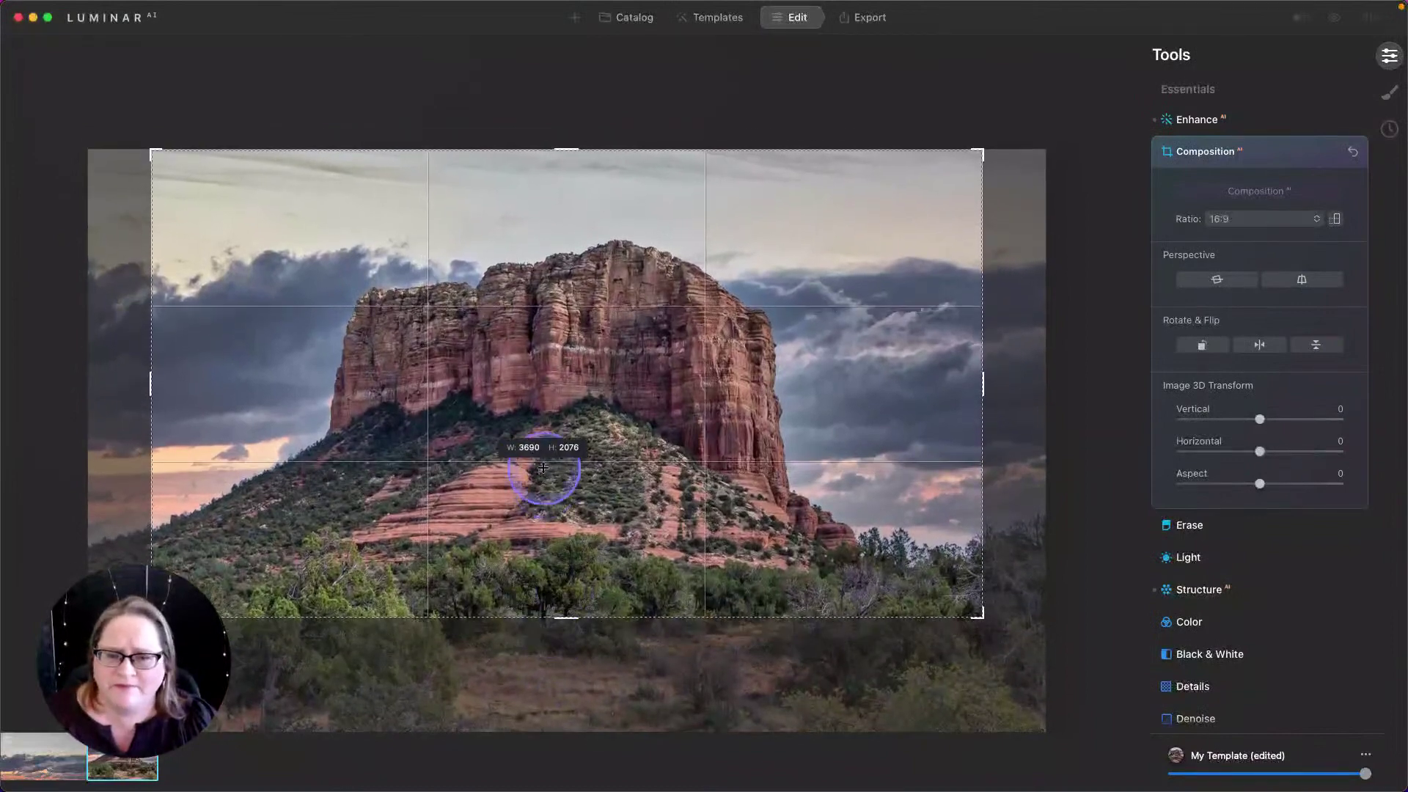
pyautogui.moveTo(550, 471); pyautogui.dragTo(575, 468)
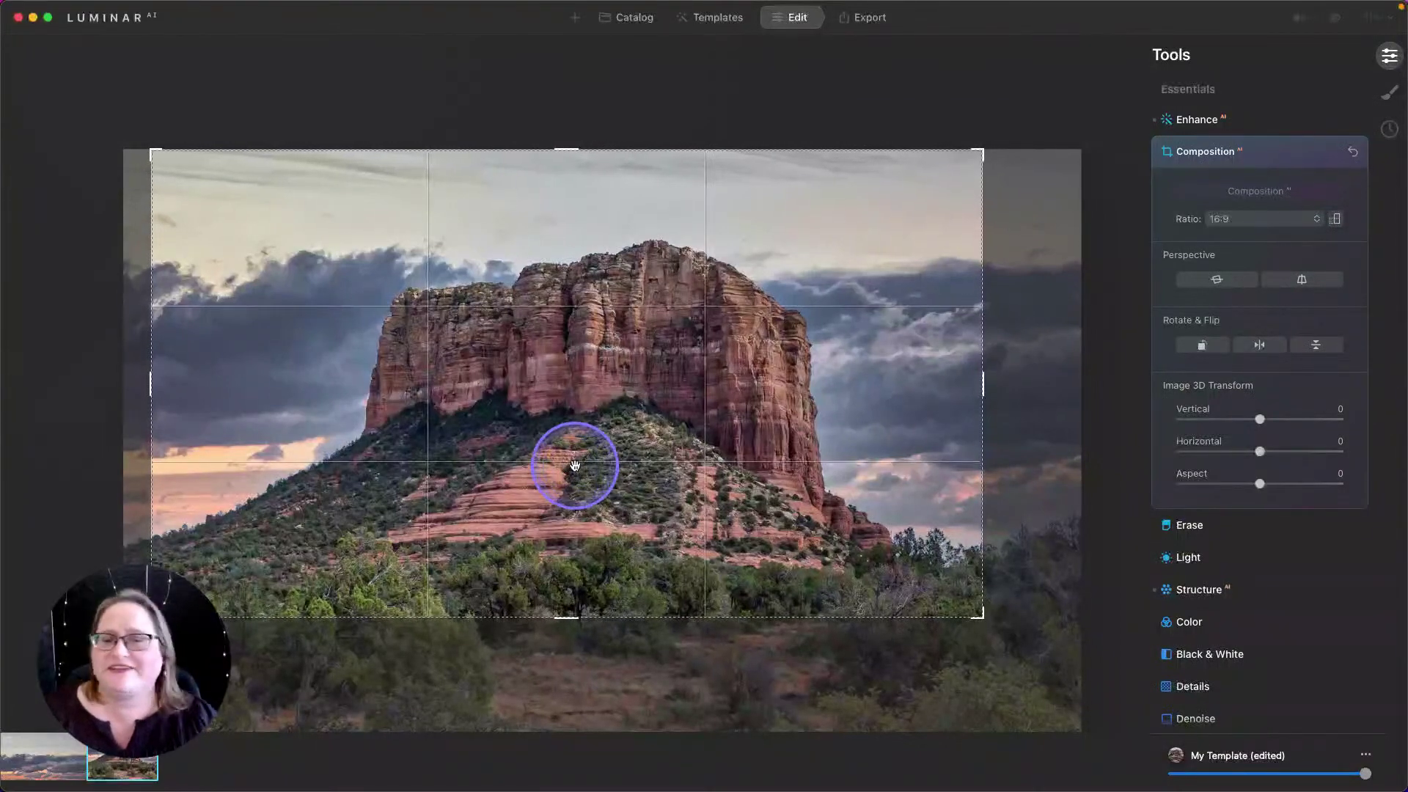
pyautogui.press('Return')
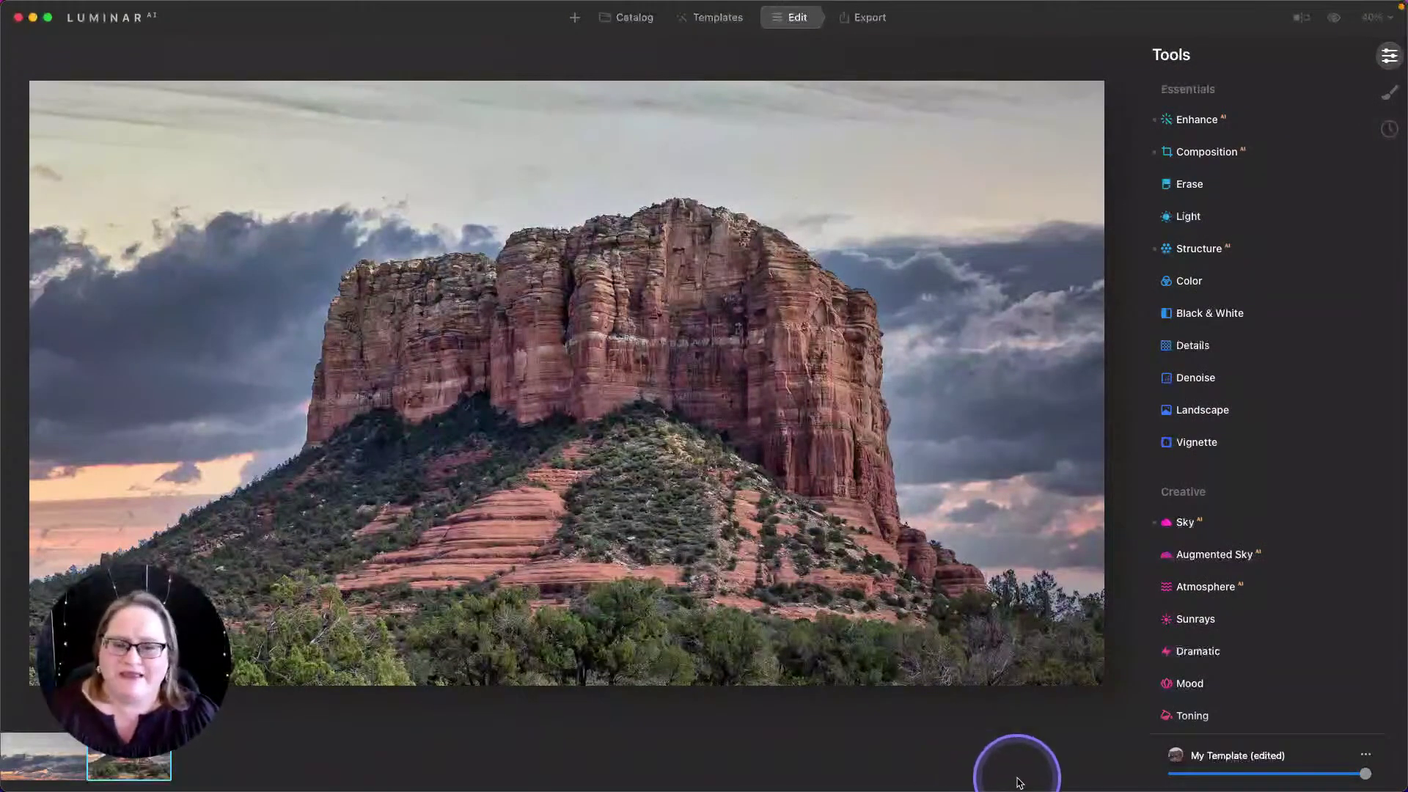
# - Lower the Sky AI horizon position so the sunset sky sits behind the treeline
pyautogui.click(1219, 521)
pyautogui.scroll(-2, 1243, 425)
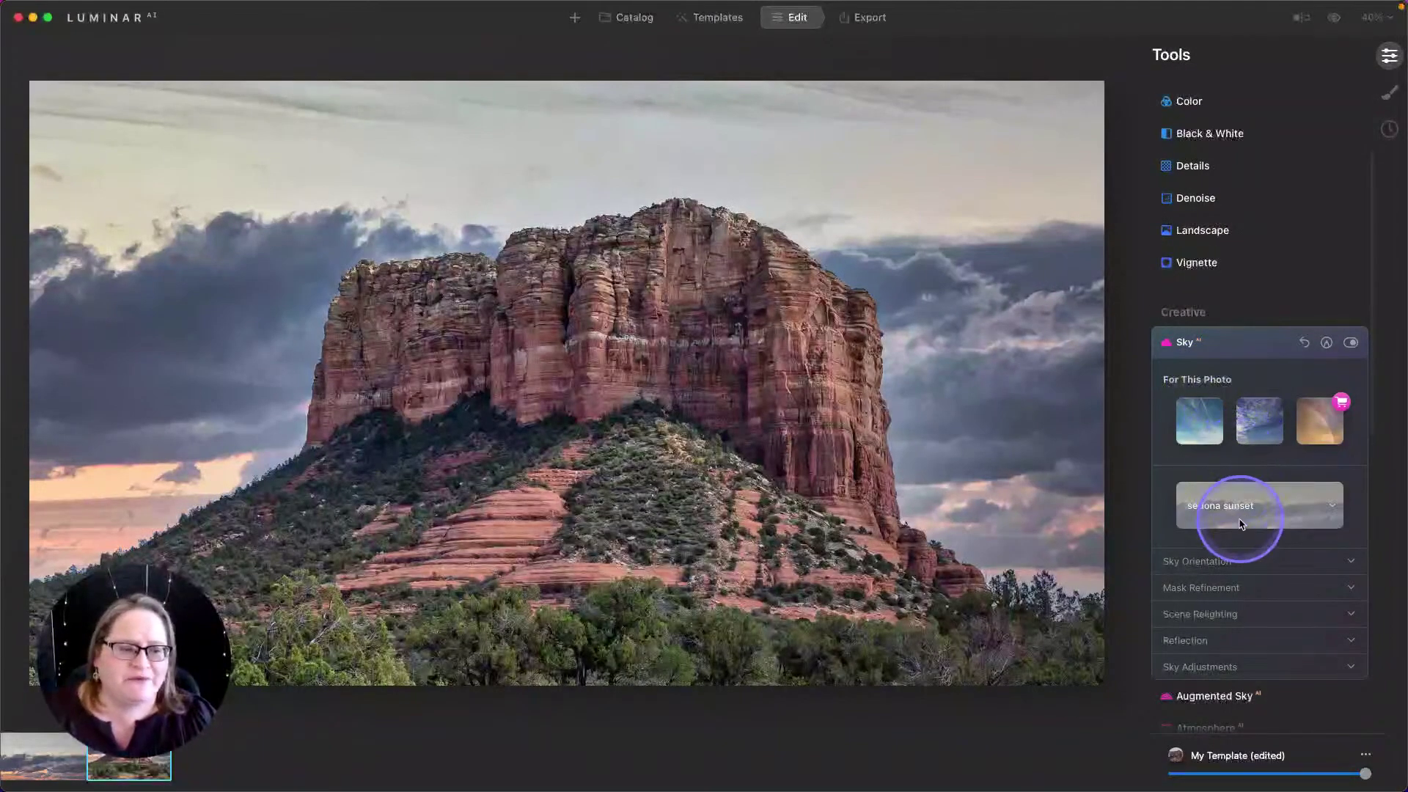
pyautogui.click(1200, 561)
pyautogui.scroll(-5, 1200, 562)
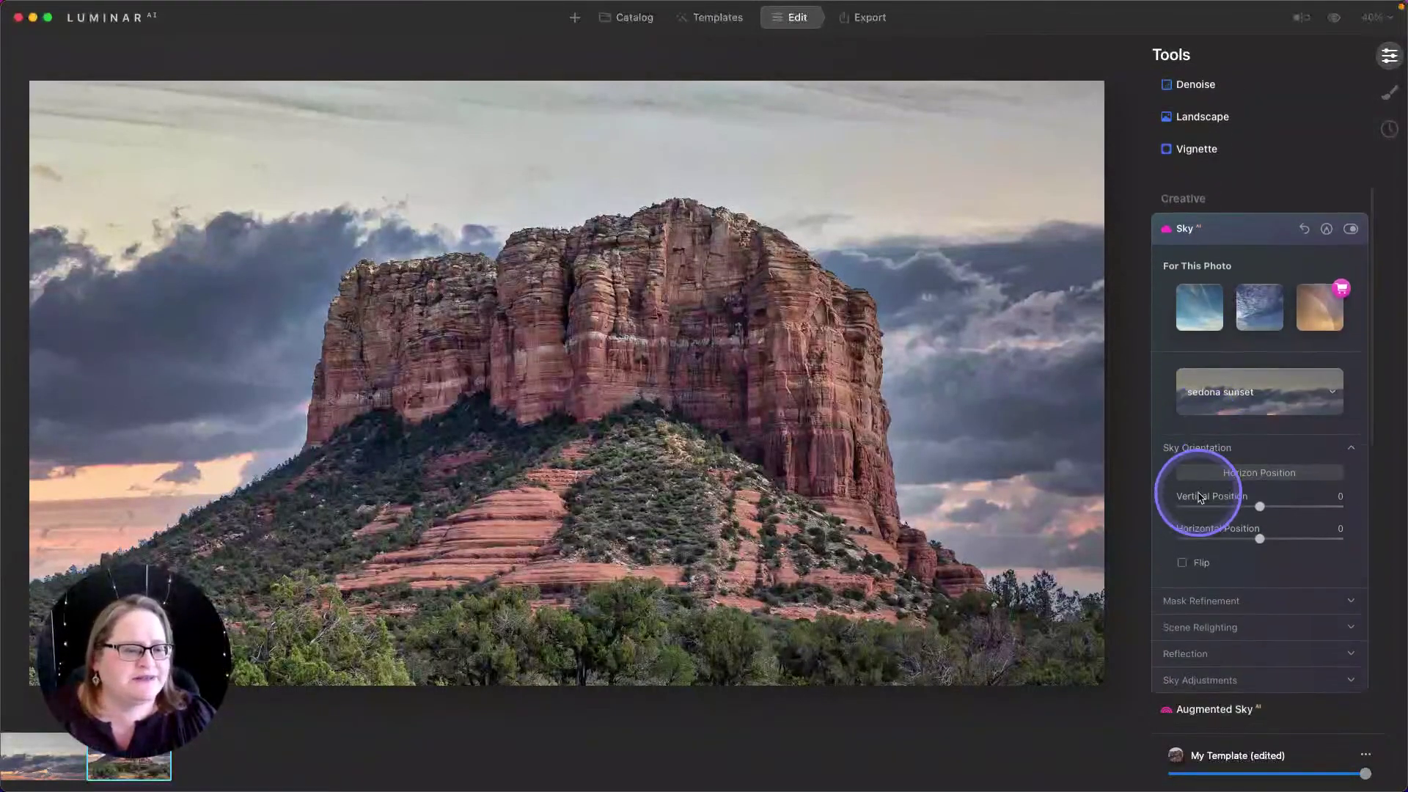
pyautogui.click(1259, 382)
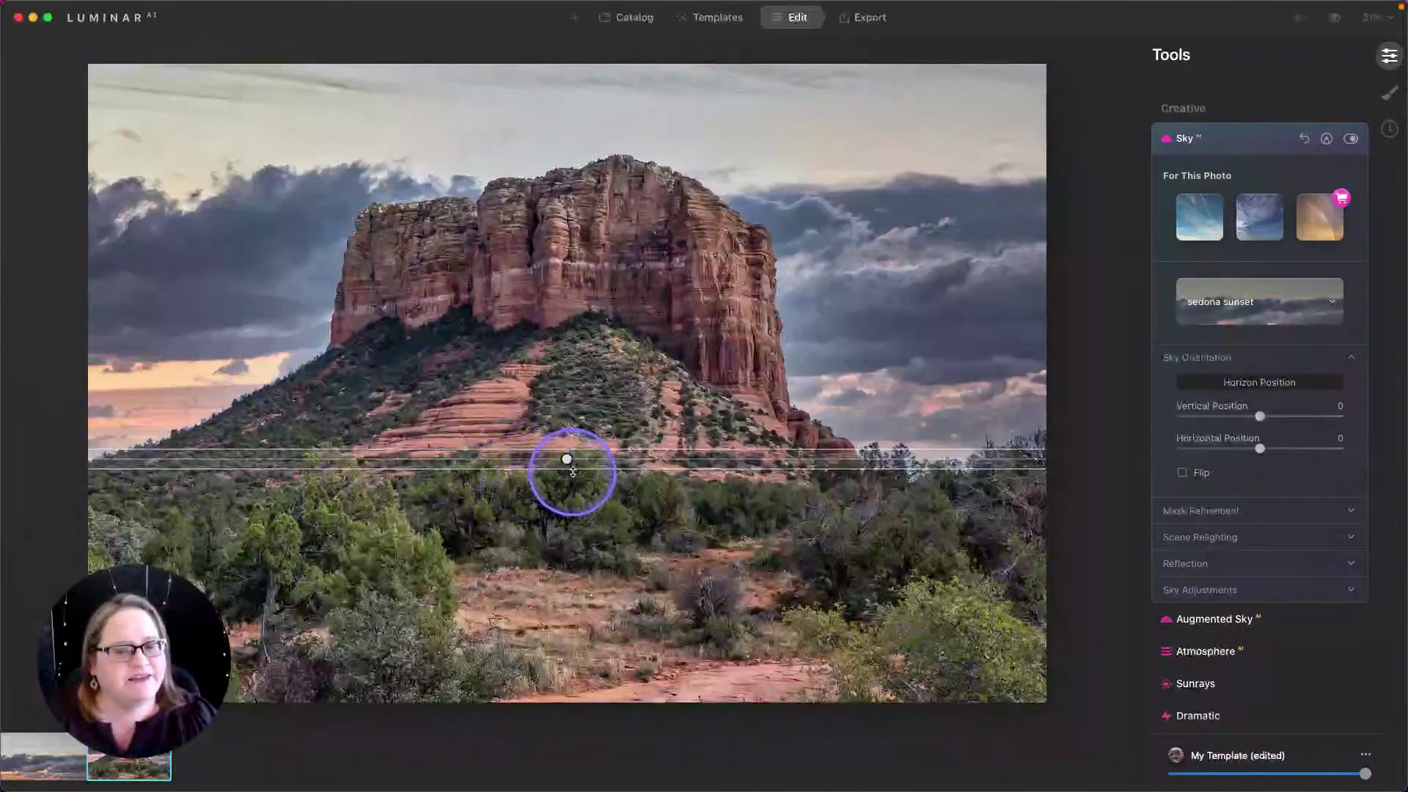
pyautogui.moveTo(573, 472); pyautogui.dragTo(571, 489)
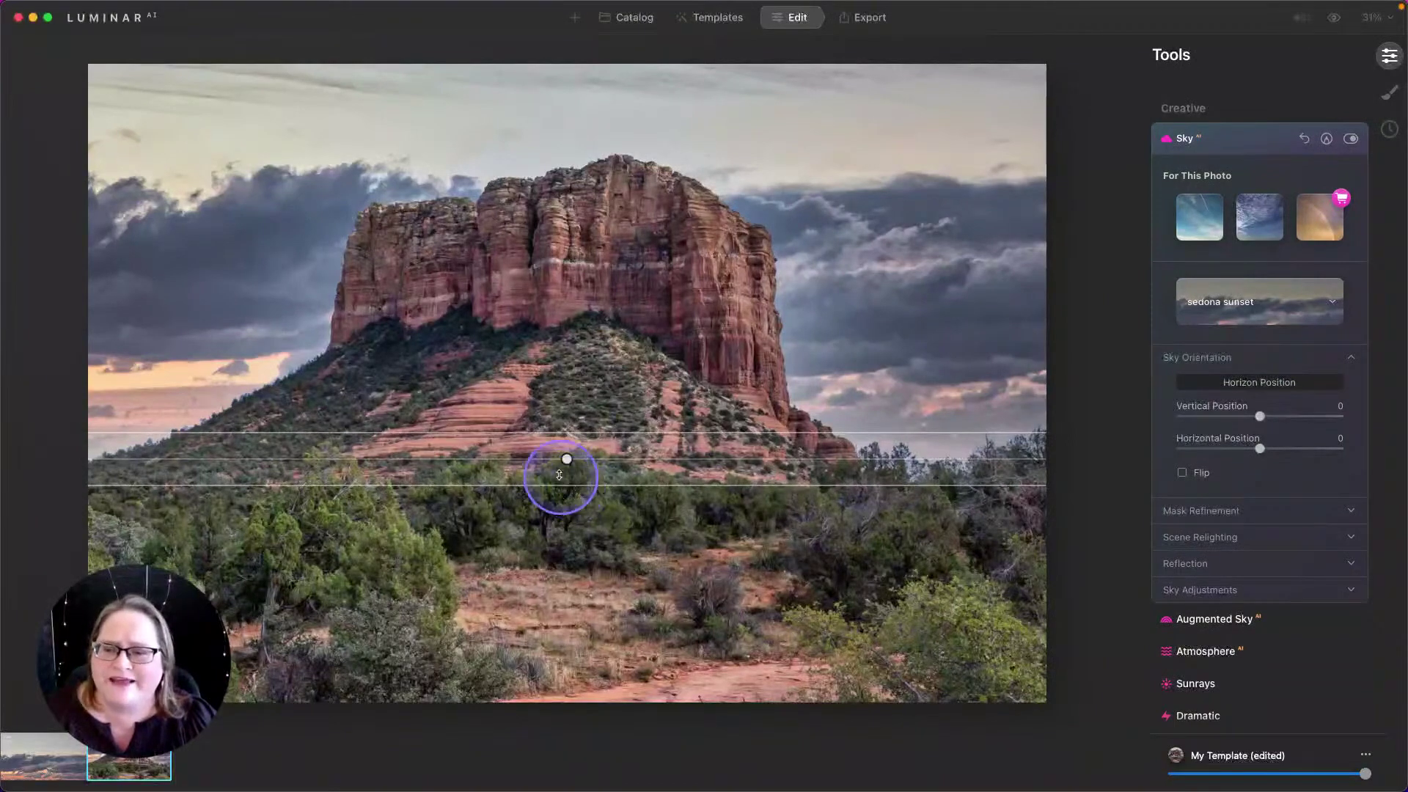
pyautogui.moveTo(567, 465); pyautogui.dragTo(566, 471)
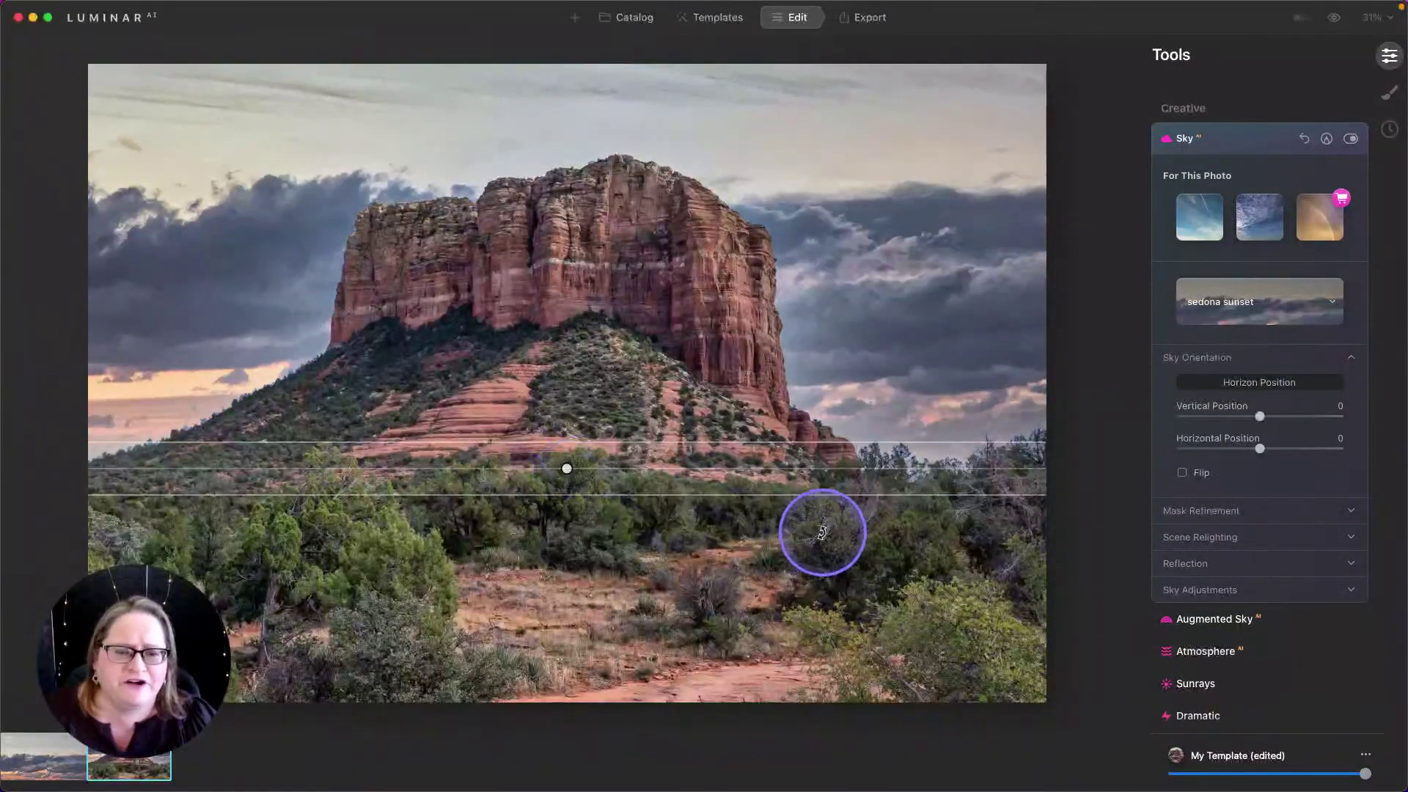
pyautogui.click(1262, 387)
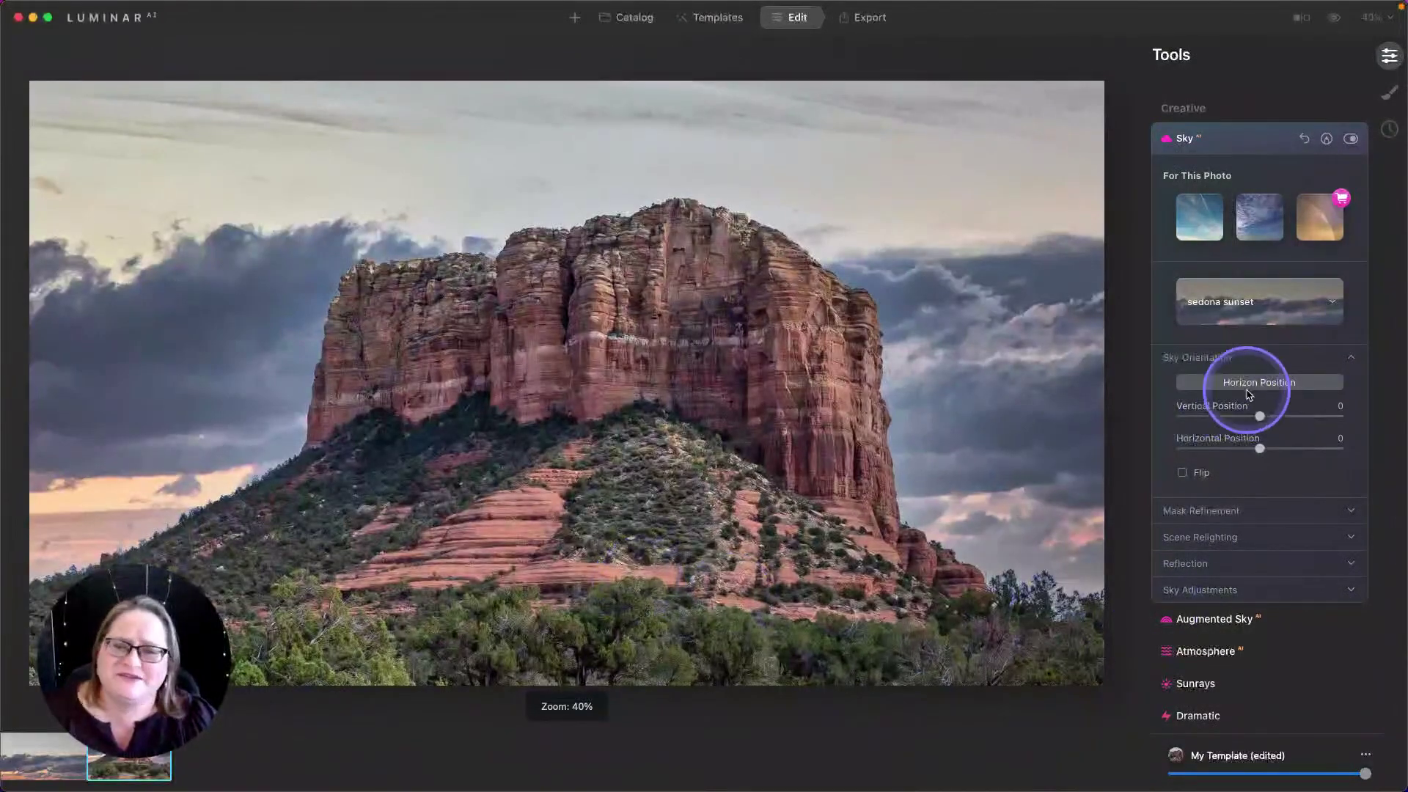
# - Set the sky's Horizontal Position to 33 in Sky Orientation
pyautogui.click(1260, 416)
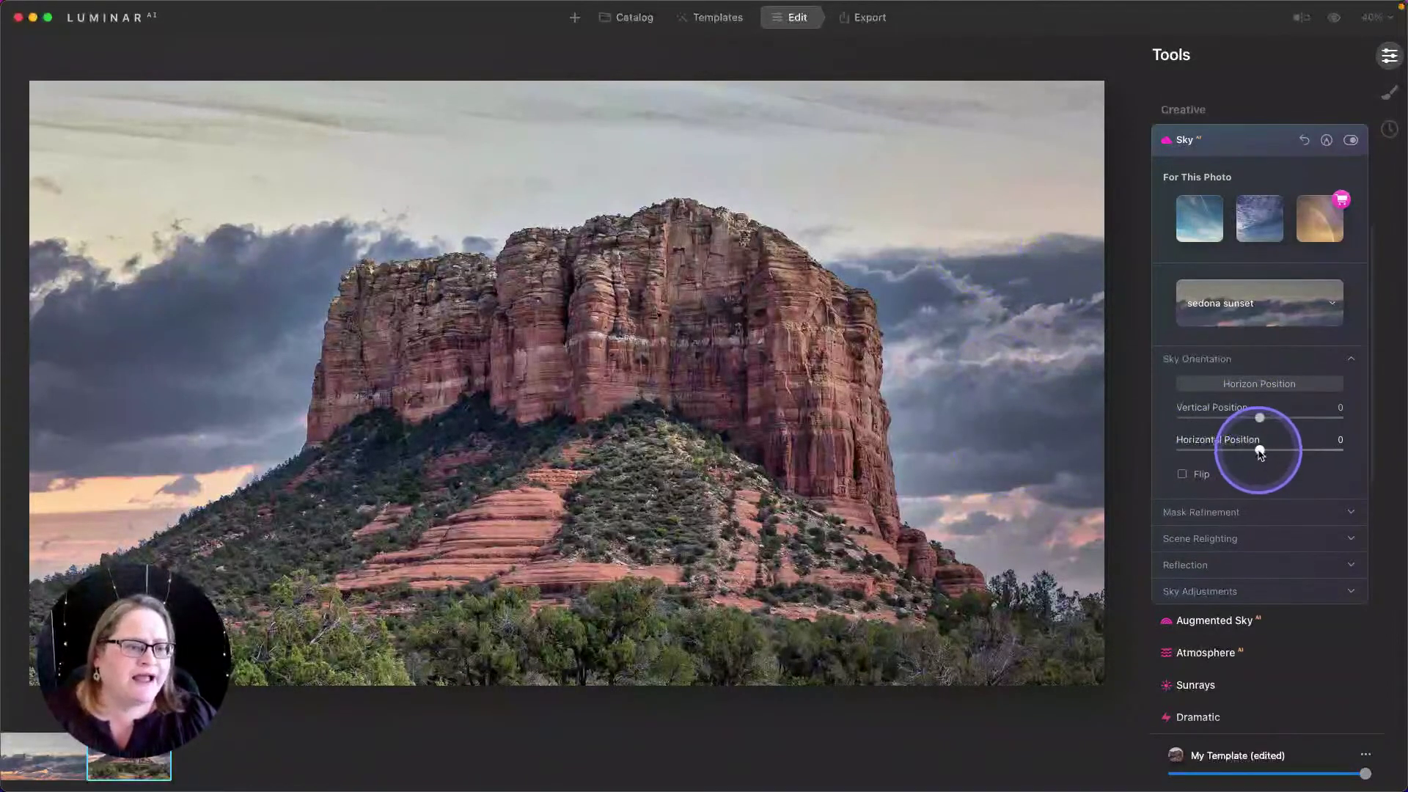
pyautogui.click(1258, 451)
pyautogui.moveTo(1255, 452); pyautogui.dragTo(1285, 453)
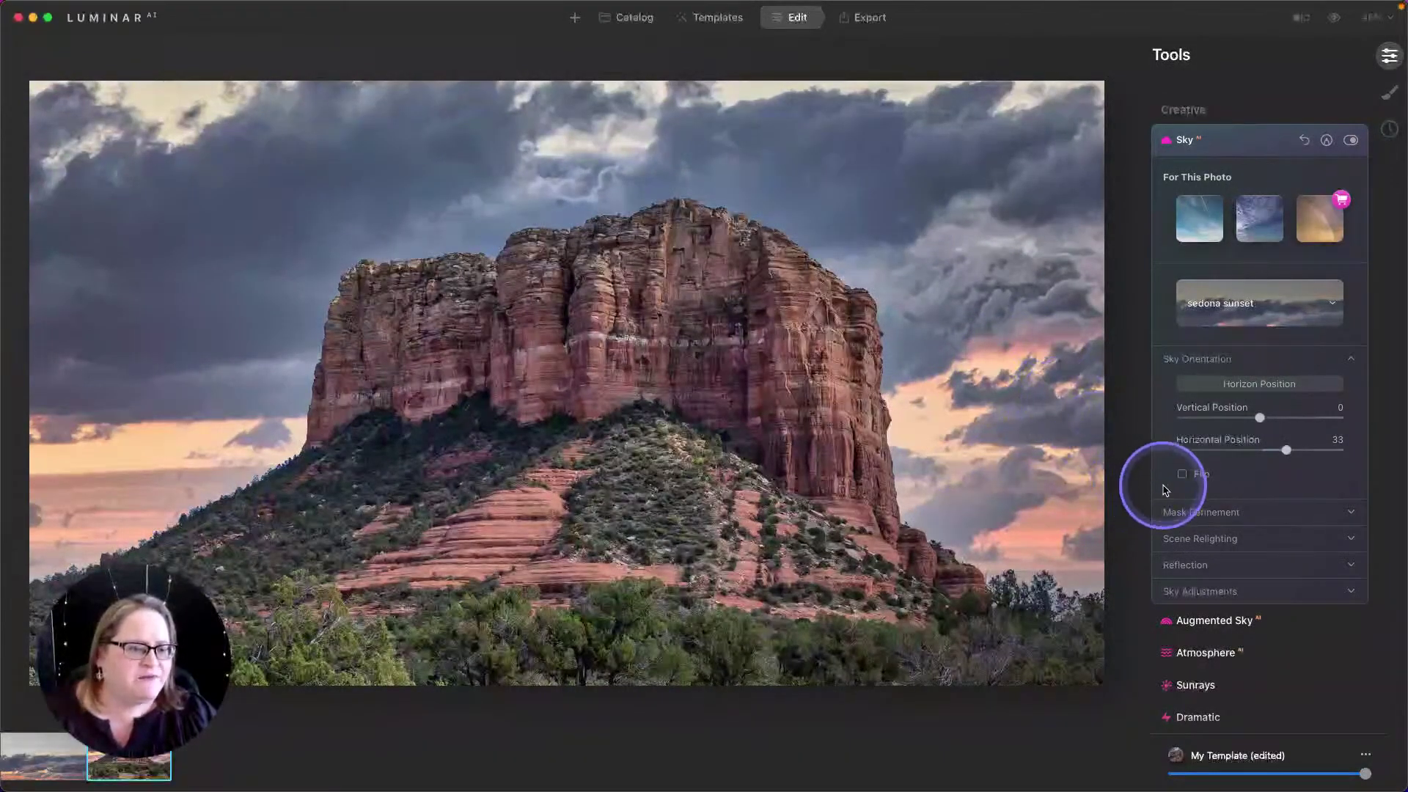
# - Set Scene Relighting Relight Strength to 79 and Relight Saturation to 69
pyautogui.click(1181, 539)
pyautogui.moveTo(1214, 516); pyautogui.dragTo(1291, 515)
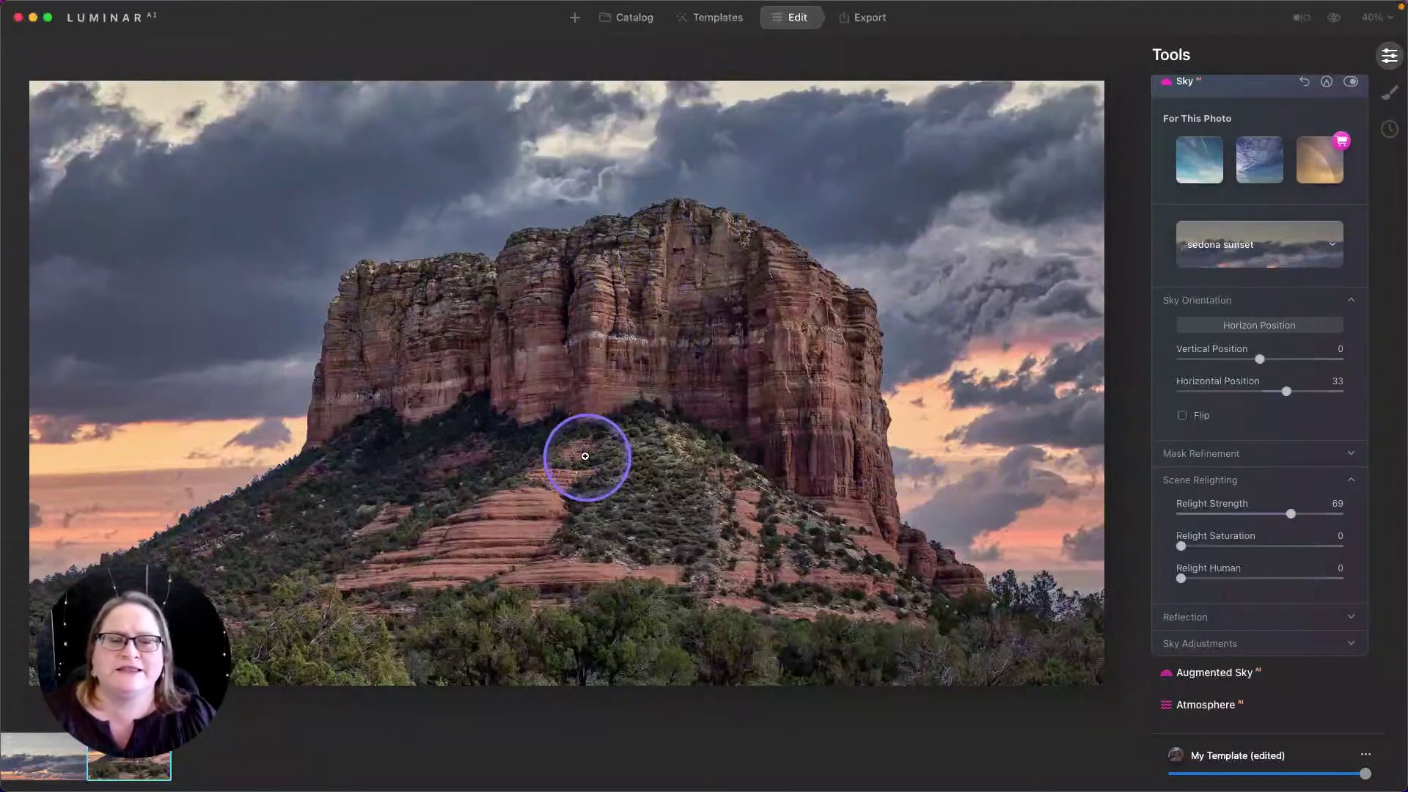
pyautogui.moveTo(1181, 546); pyautogui.dragTo(1282, 548)
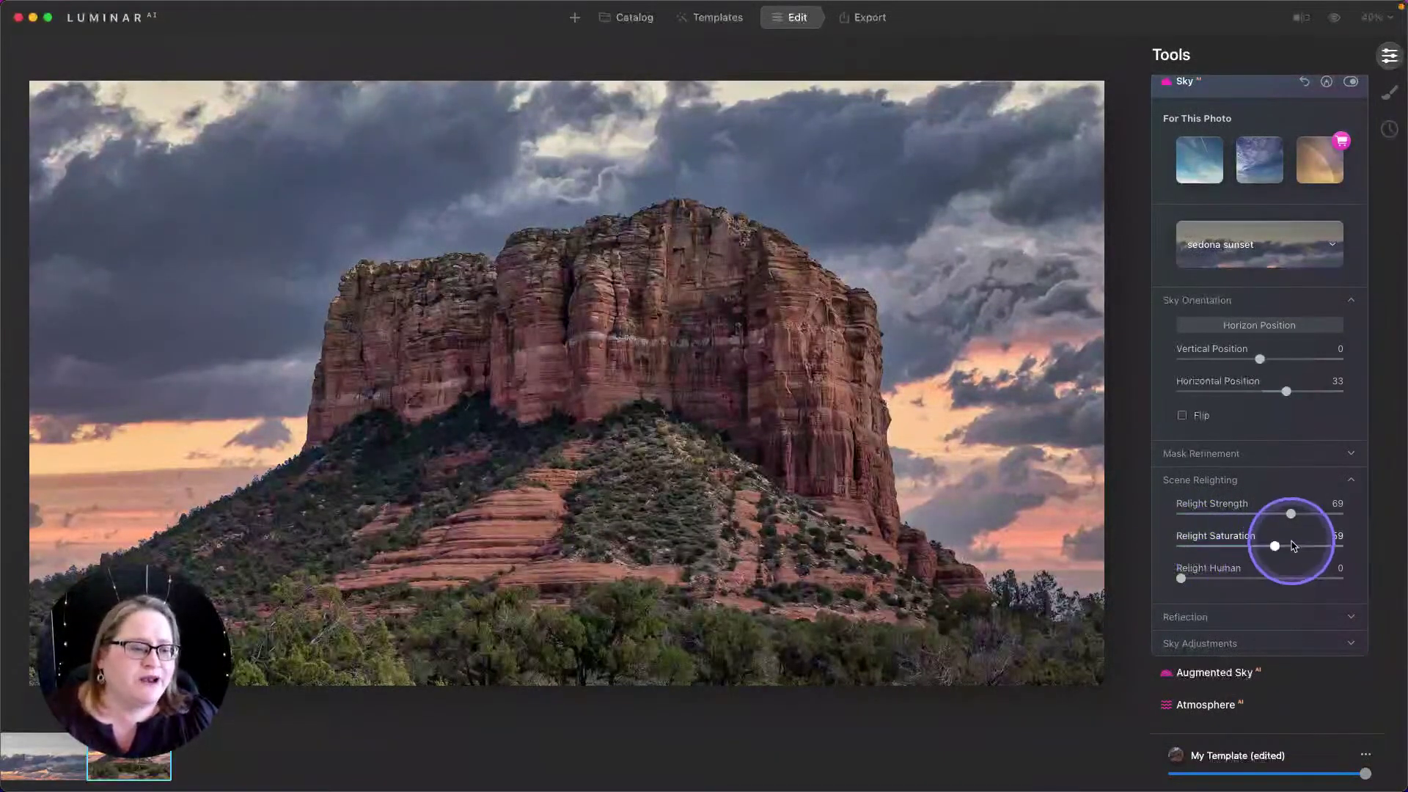
pyautogui.moveTo(1276, 547)
pyautogui.mouseDown()
pyautogui.moveTo(1303, 548)
pyautogui.moveTo(1262, 549)
pyautogui.moveTo(1296, 551)
pyautogui.mouseUp()
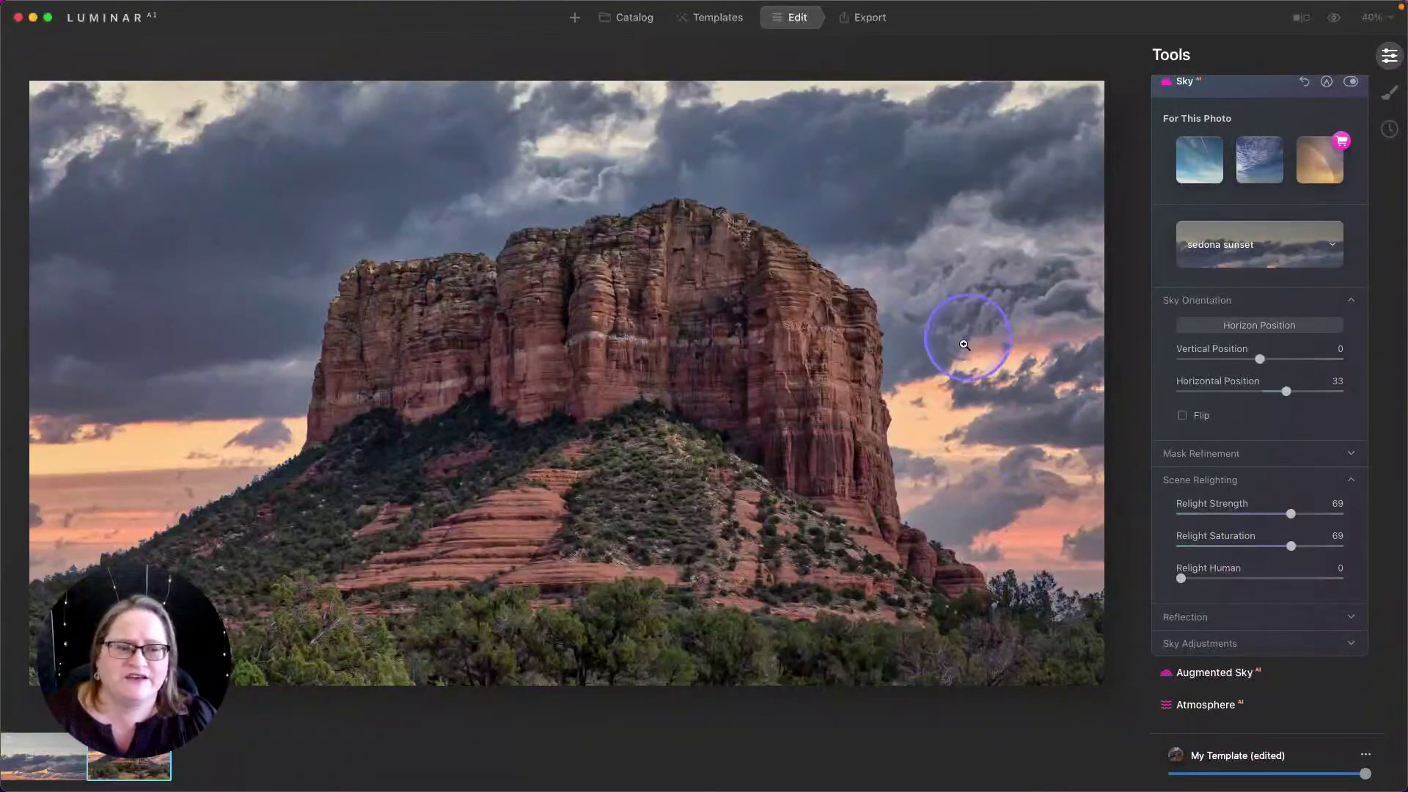
pyautogui.moveTo(1291, 513)
pyautogui.mouseDown()
pyautogui.moveTo(1325, 513)
pyautogui.moveTo(1309, 516)
pyautogui.mouseUp()
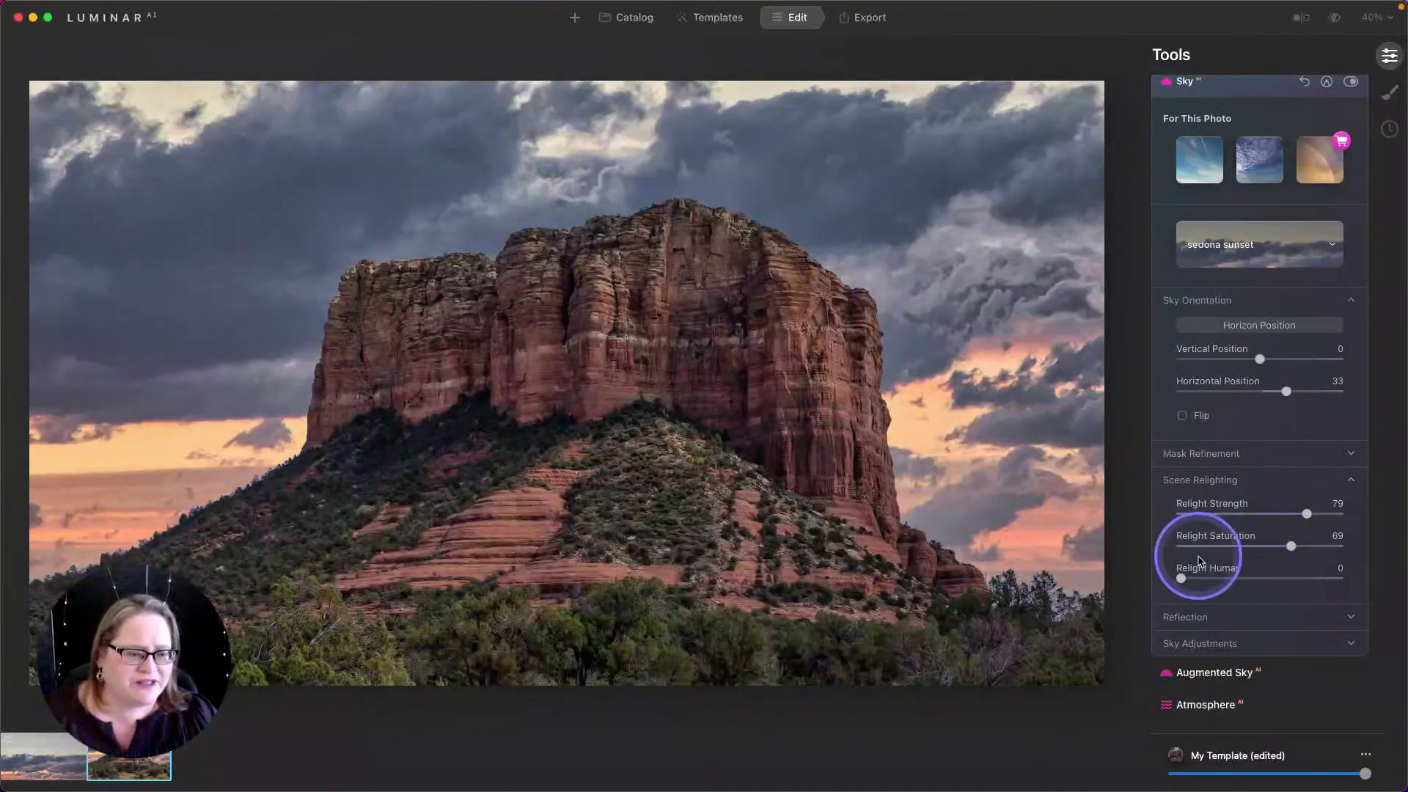
# - Set sky Atmospheric Haze to 53 and sky Brightness to -11
pyautogui.click(1230, 644)
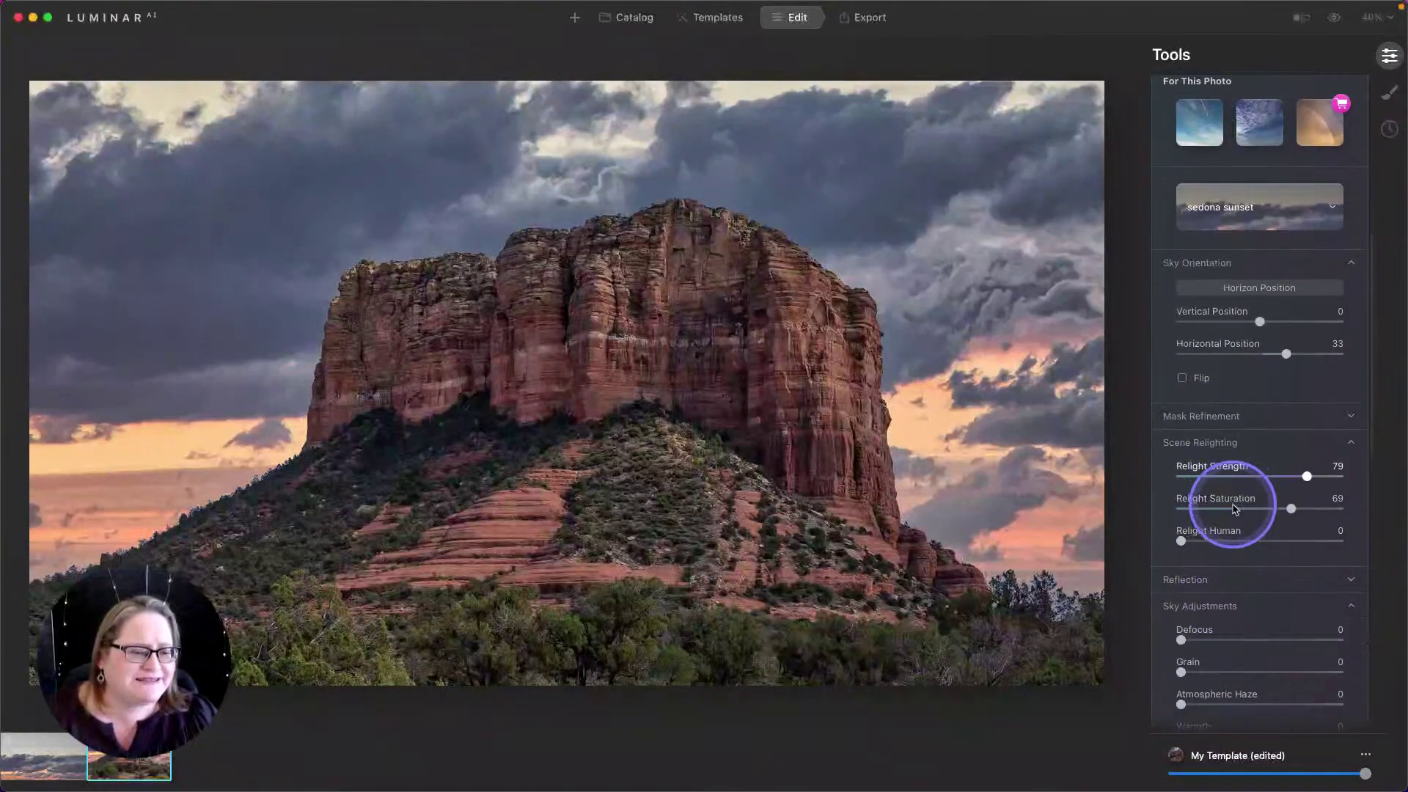
pyautogui.scroll(-5, 1235, 509)
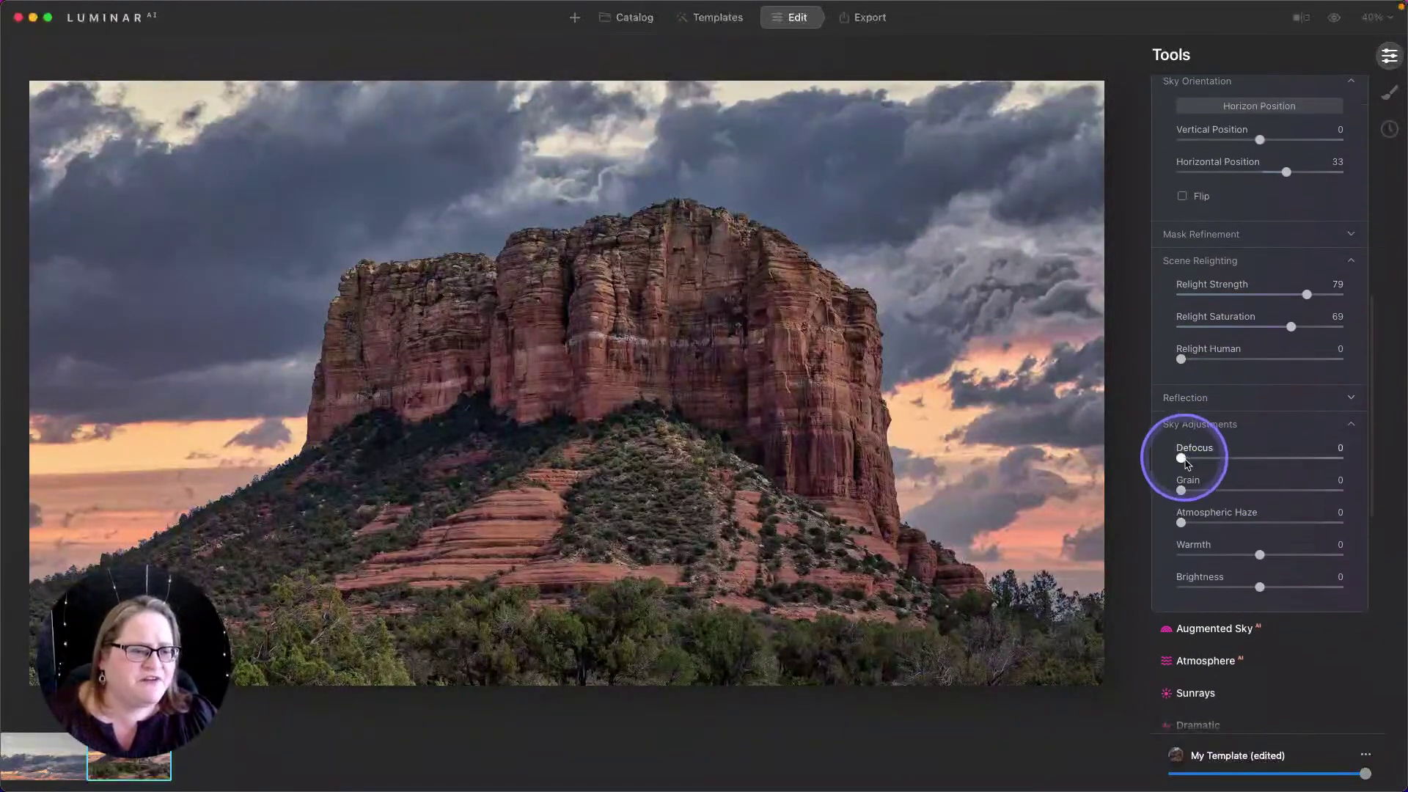
pyautogui.moveTo(1221, 524); pyautogui.dragTo(1273, 526)
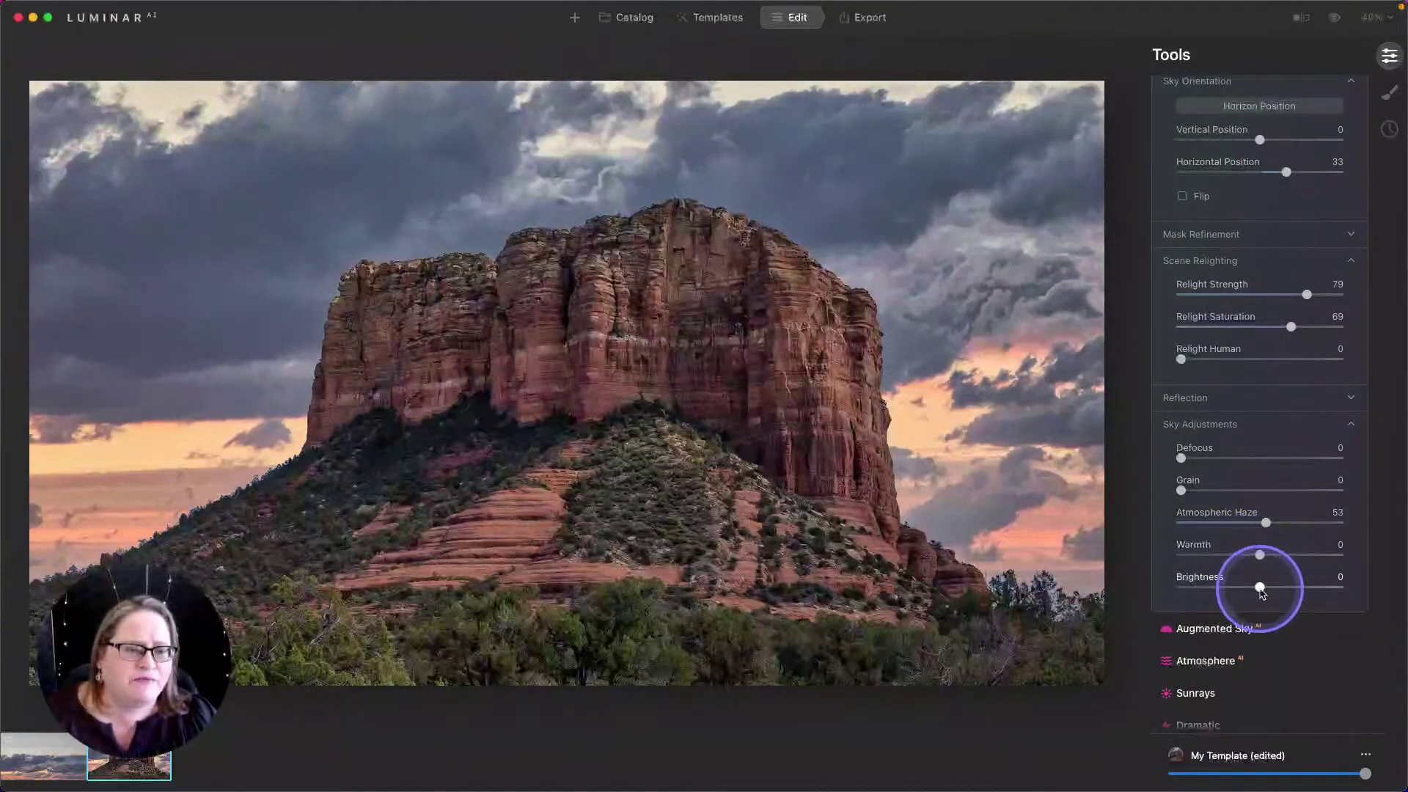
pyautogui.moveTo(1263, 593); pyautogui.dragTo(1252, 592)
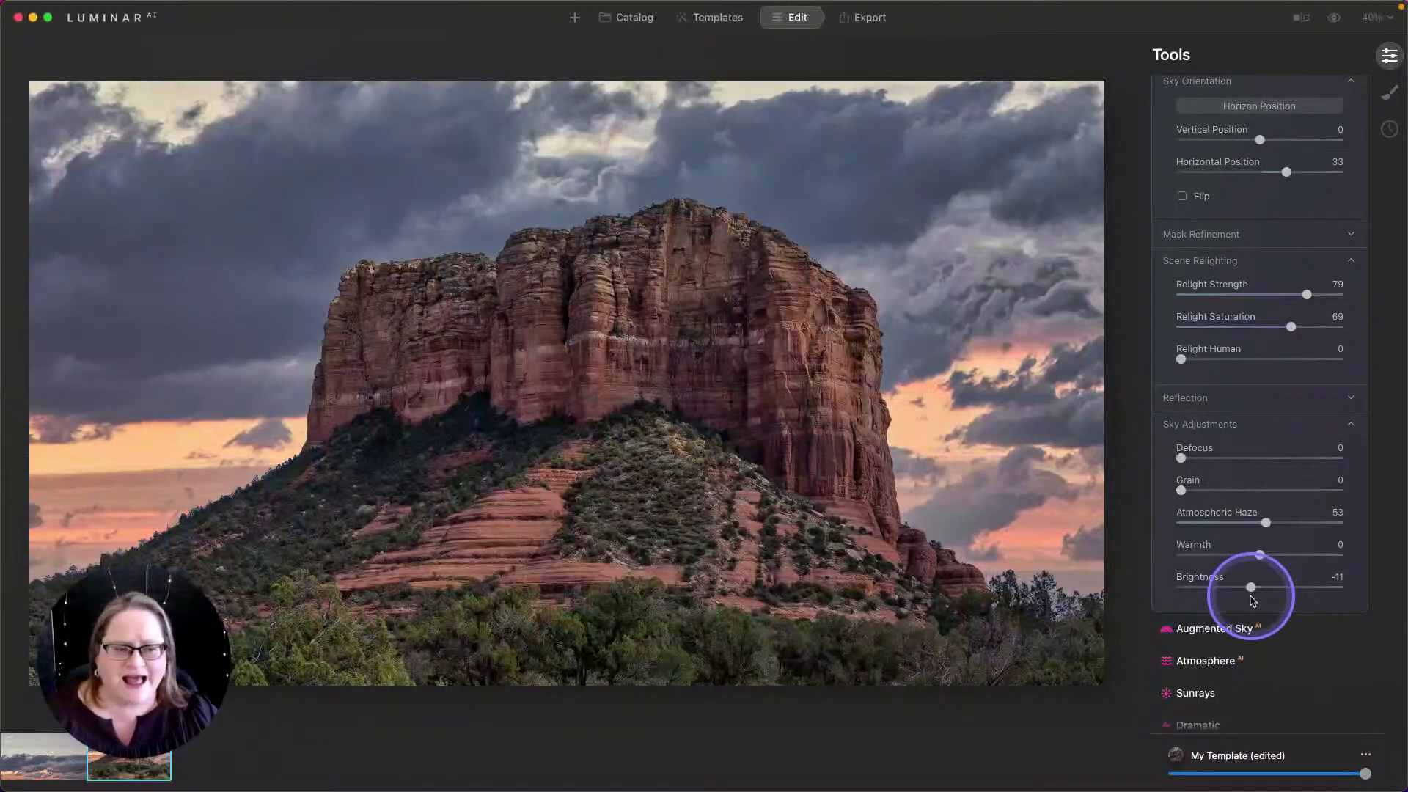
pyautogui.scroll(5, 1246, 473)
# - Set the Landscape tool's Golden Hour slider to 10
pyautogui.scroll(4, 1249, 476)
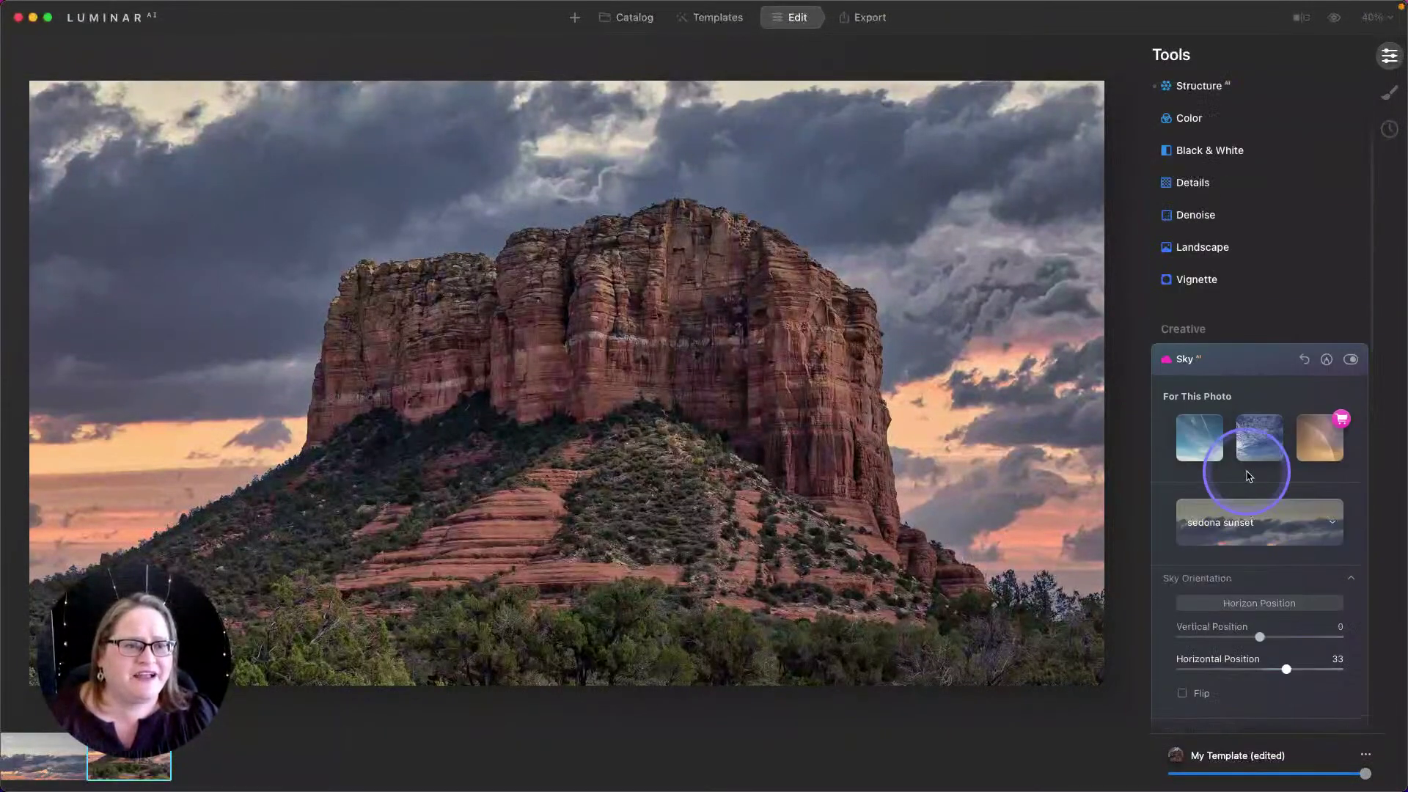
pyautogui.click(1209, 249)
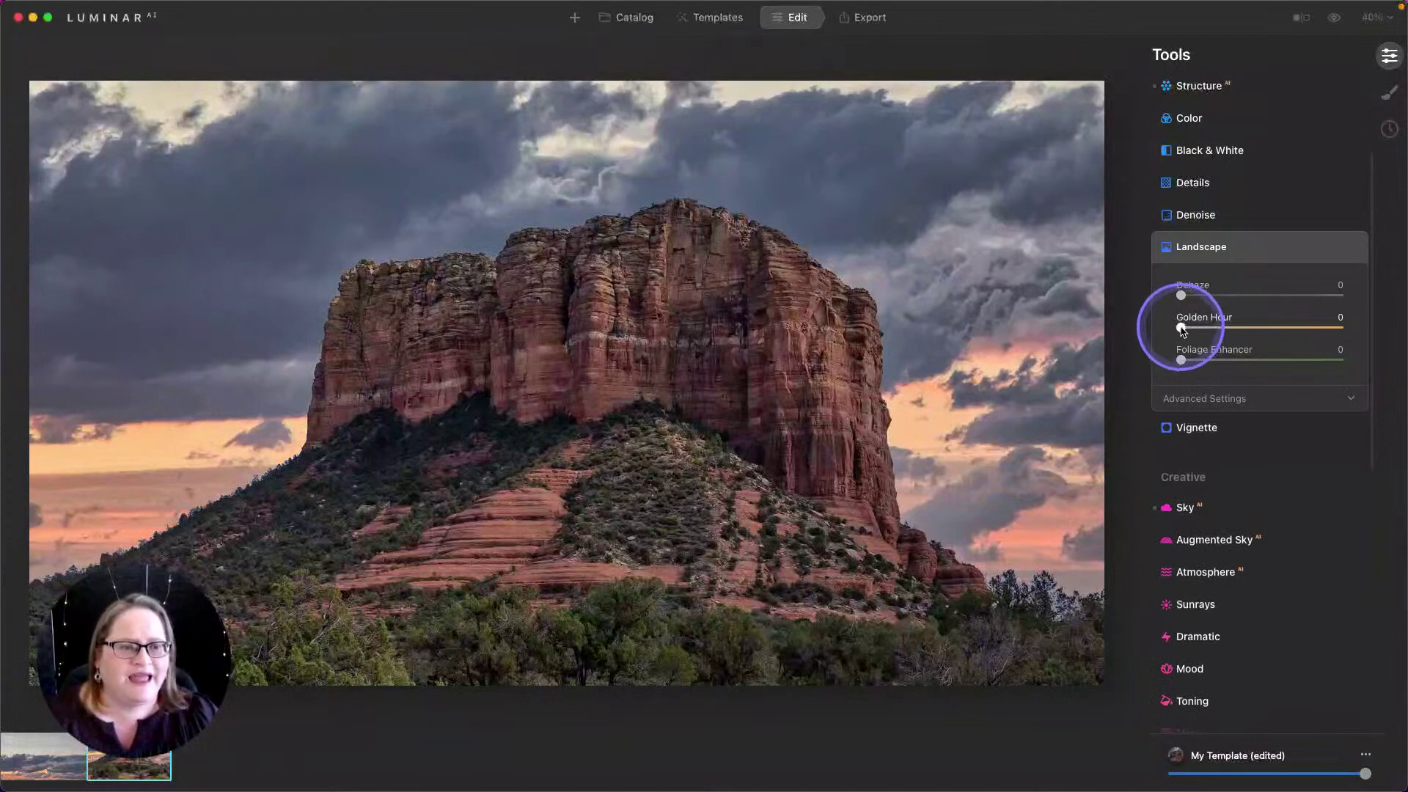
pyautogui.moveTo(1181, 327); pyautogui.dragTo(1198, 328)
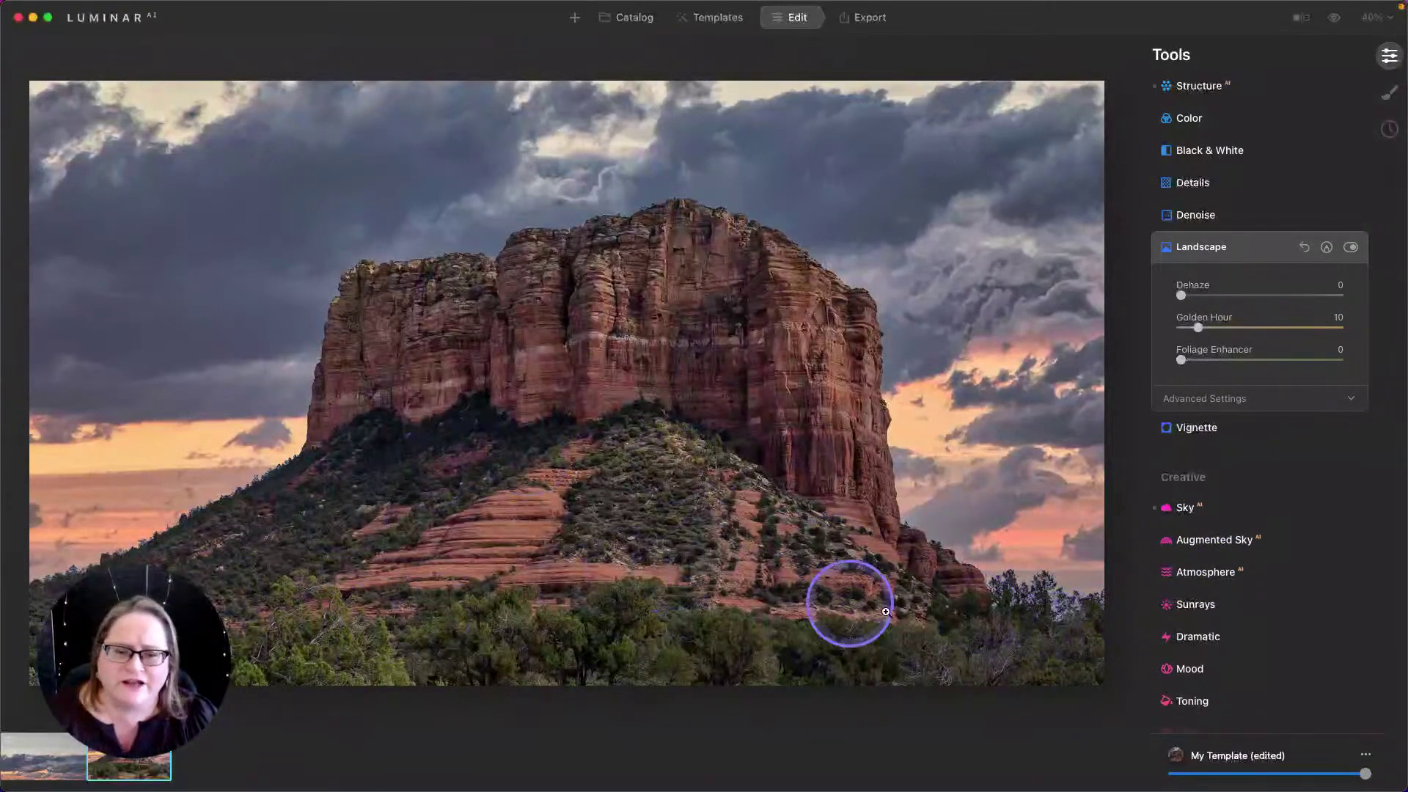
# - Set the Dodge & Burn brush to Darken at strength 15
pyautogui.scroll(-10, 1192, 598)
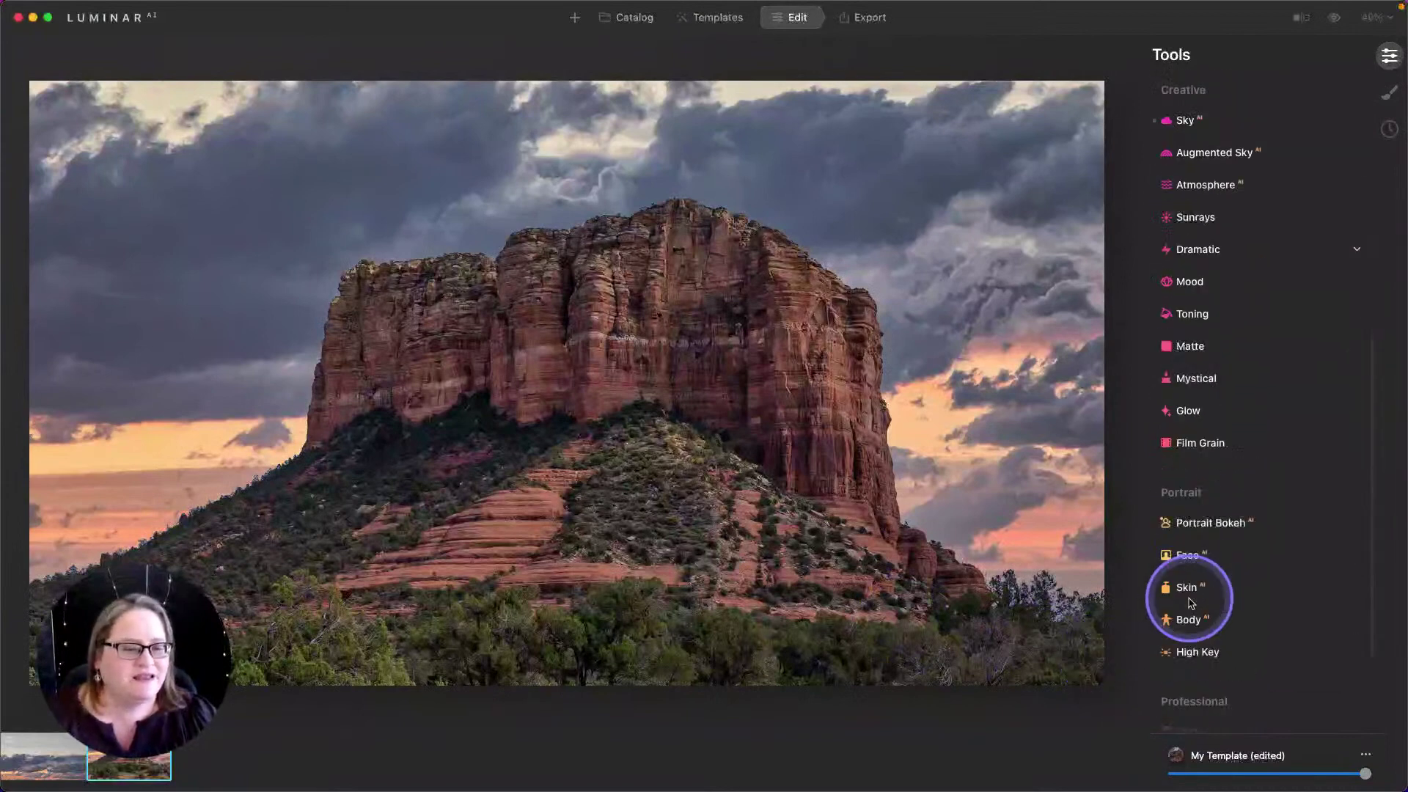
pyautogui.click(1203, 662)
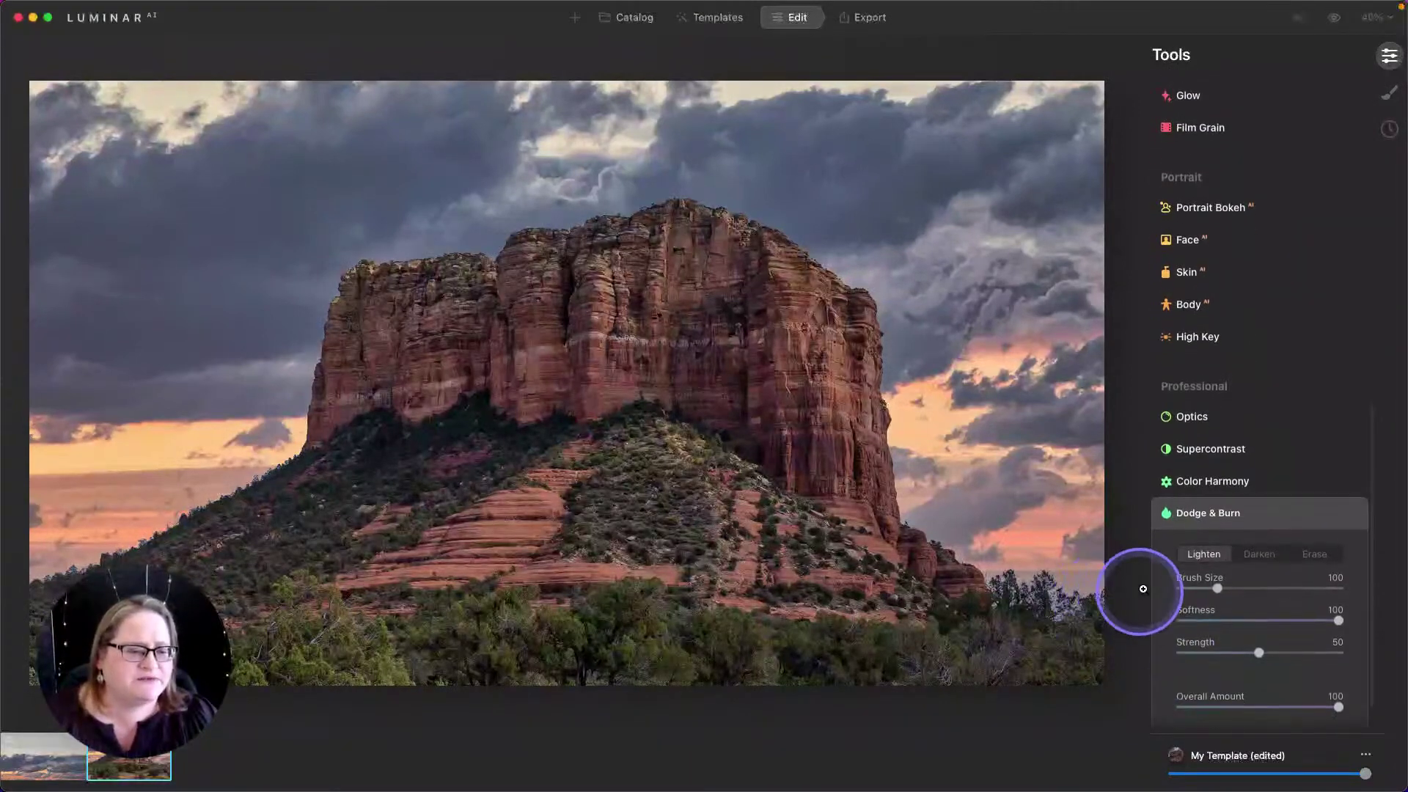
pyautogui.click(1259, 556)
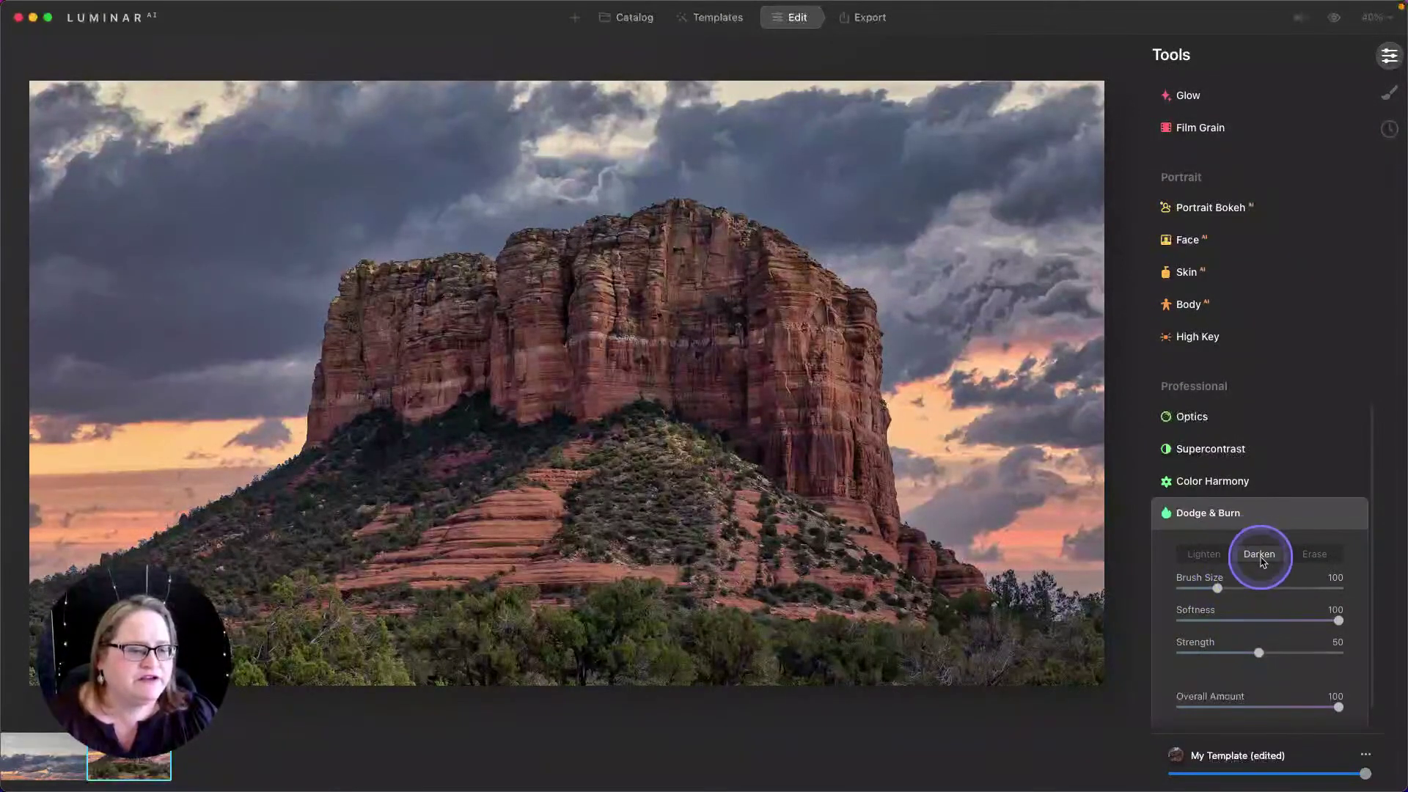
pyautogui.click(1203, 652)
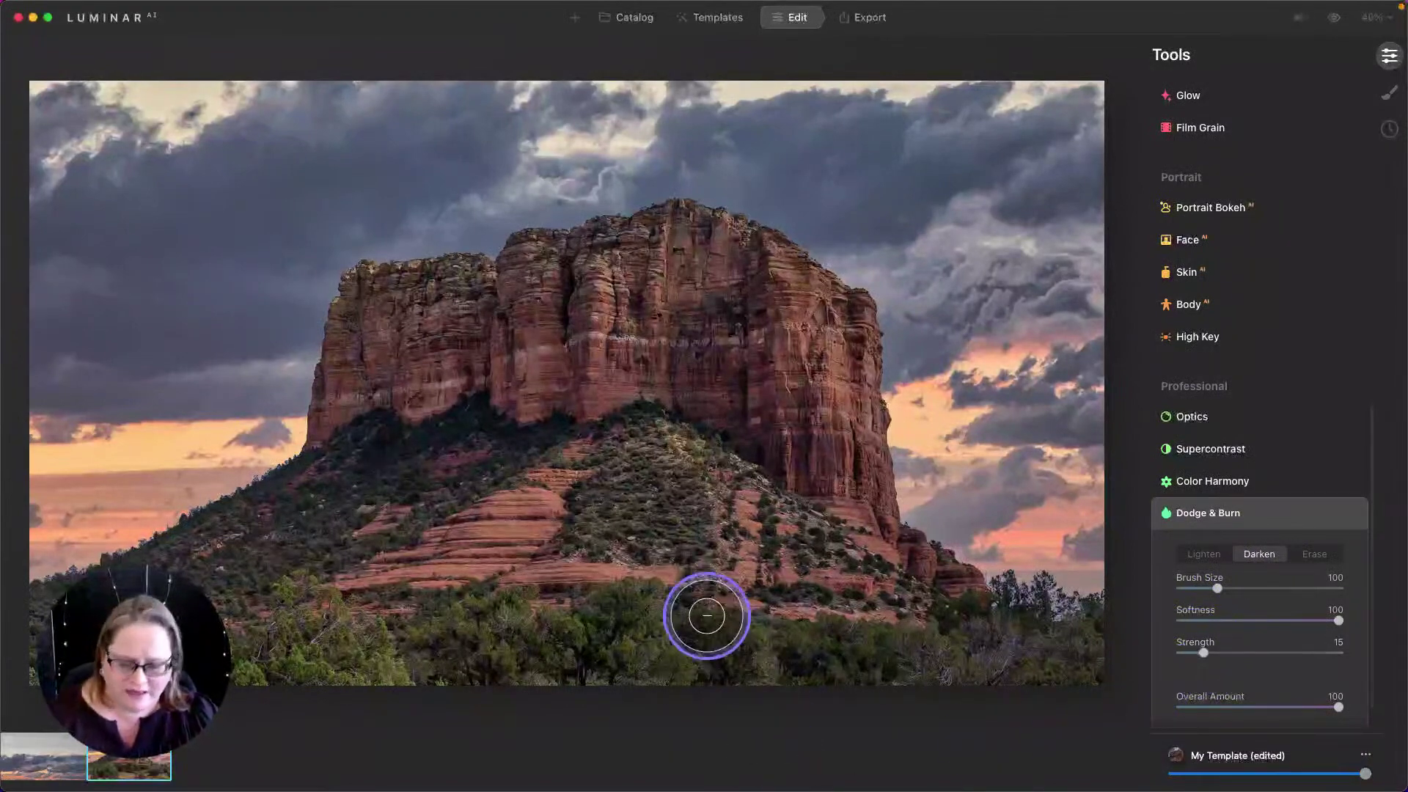
# - Enlarge the brush and darken the bottom trees, lower slope and foreground vegetation
pyautogui.press(']')
pyautogui.press(']')
pyautogui.press(']')
pyautogui.press(']')
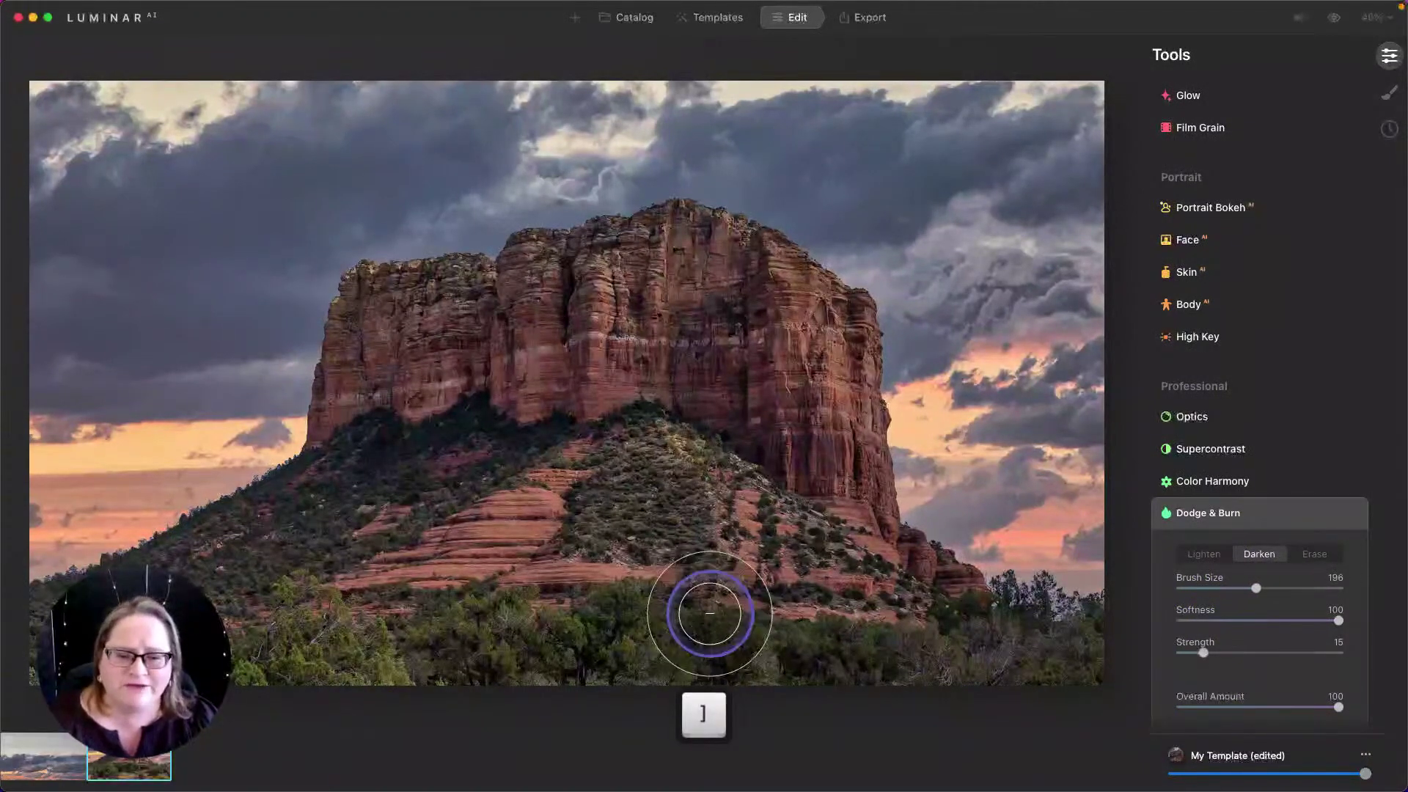
pyautogui.press(']')
pyautogui.moveTo(770, 612); pyautogui.dragTo(902, 645)
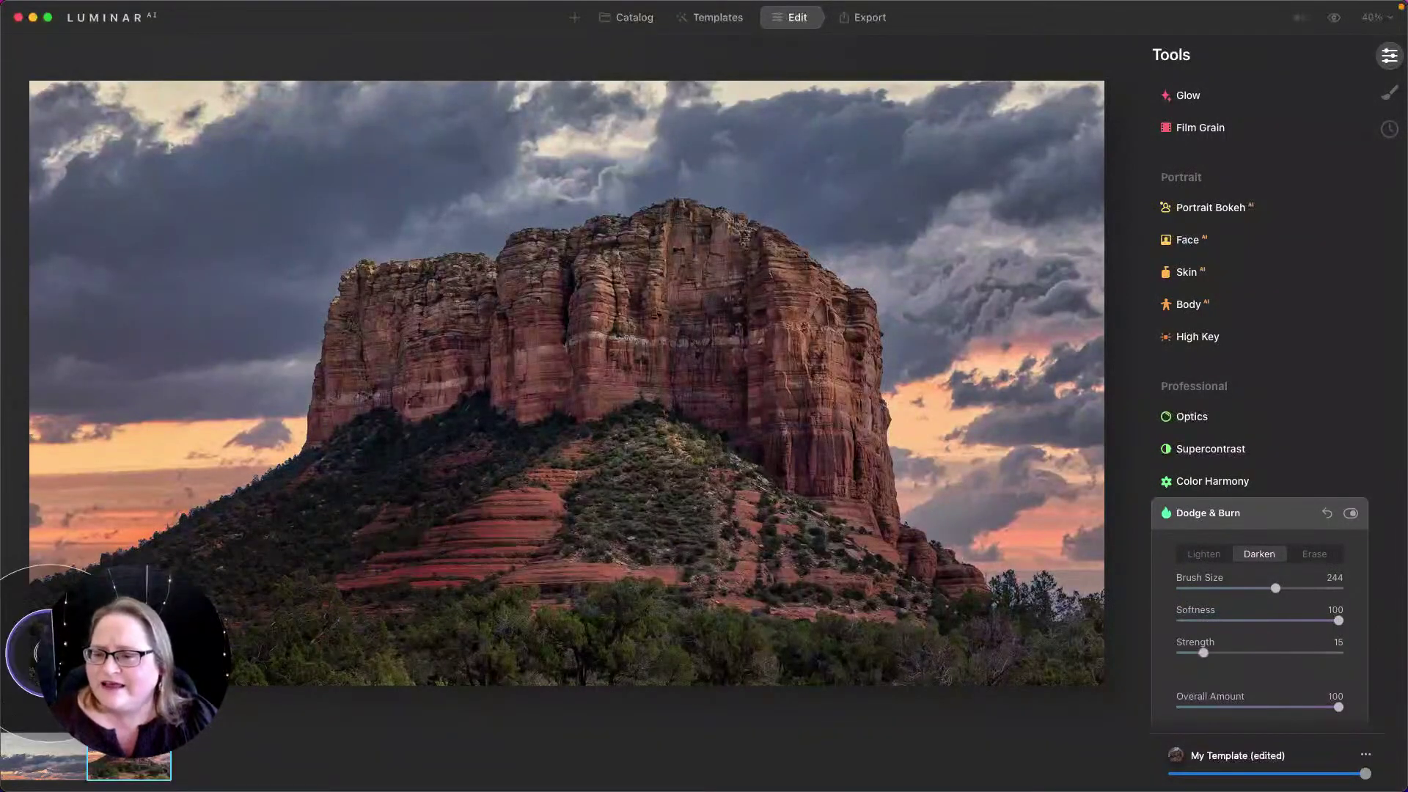
pyautogui.moveTo(426, 522)
pyautogui.mouseDown()
pyautogui.moveTo(488, 598)
pyautogui.moveTo(739, 528)
pyautogui.moveTo(1038, 686)
pyautogui.moveTo(707, 584)
pyautogui.moveTo(1037, 709)
pyautogui.moveTo(456, 605)
pyautogui.moveTo(393, 513)
pyautogui.moveTo(517, 539)
pyautogui.moveTo(384, 534)
pyautogui.moveTo(497, 513)
pyautogui.moveTo(487, 566)
pyautogui.moveTo(1127, 609)
pyautogui.mouseUp()
# - Erase the darkening from the red rock slope, then return the brush to Darken
pyautogui.click(1315, 554)
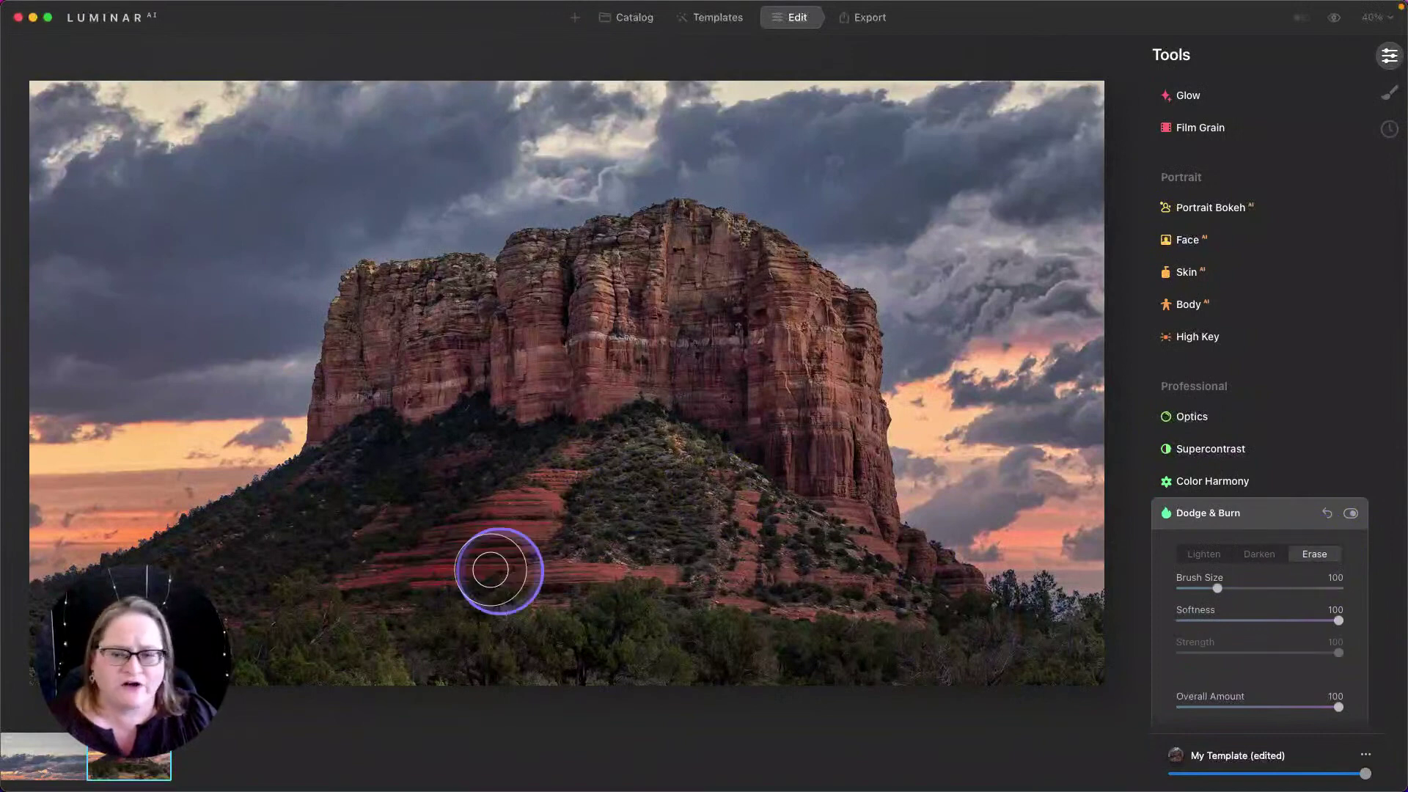
pyautogui.moveTo(520, 514)
pyautogui.mouseDown()
pyautogui.moveTo(387, 562)
pyautogui.moveTo(531, 521)
pyautogui.moveTo(704, 587)
pyautogui.moveTo(633, 511)
pyautogui.moveTo(337, 560)
pyautogui.moveTo(911, 739)
pyautogui.moveTo(525, 535)
pyautogui.moveTo(451, 676)
pyautogui.moveTo(905, 780)
pyautogui.moveTo(836, 654)
pyautogui.moveTo(1119, 688)
pyautogui.moveTo(1039, 695)
pyautogui.mouseUp()
pyautogui.click(1259, 555)
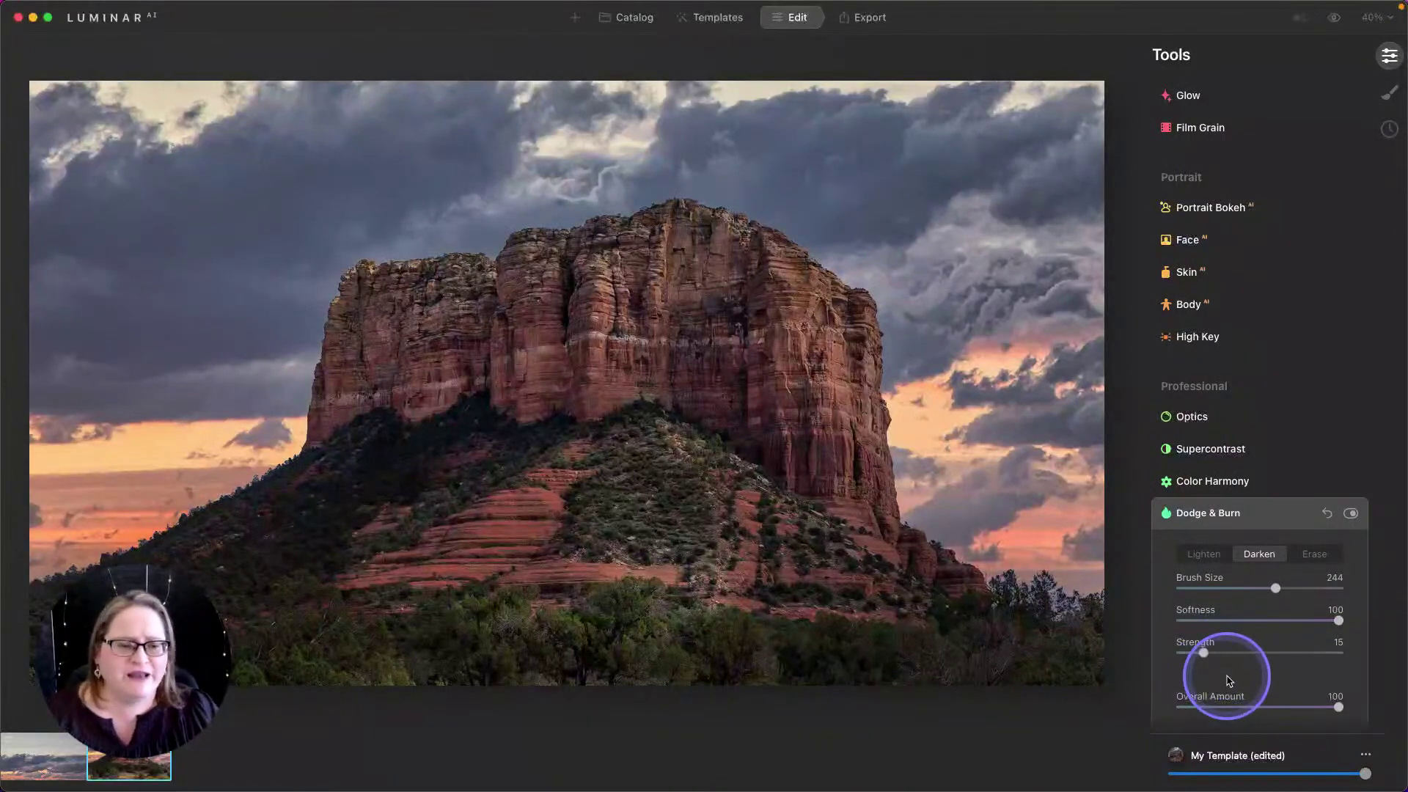
# - Collapse the Dodge & Burn panel, keeping the darkened foreground on the butte photo
pyautogui.click(1280, 521)
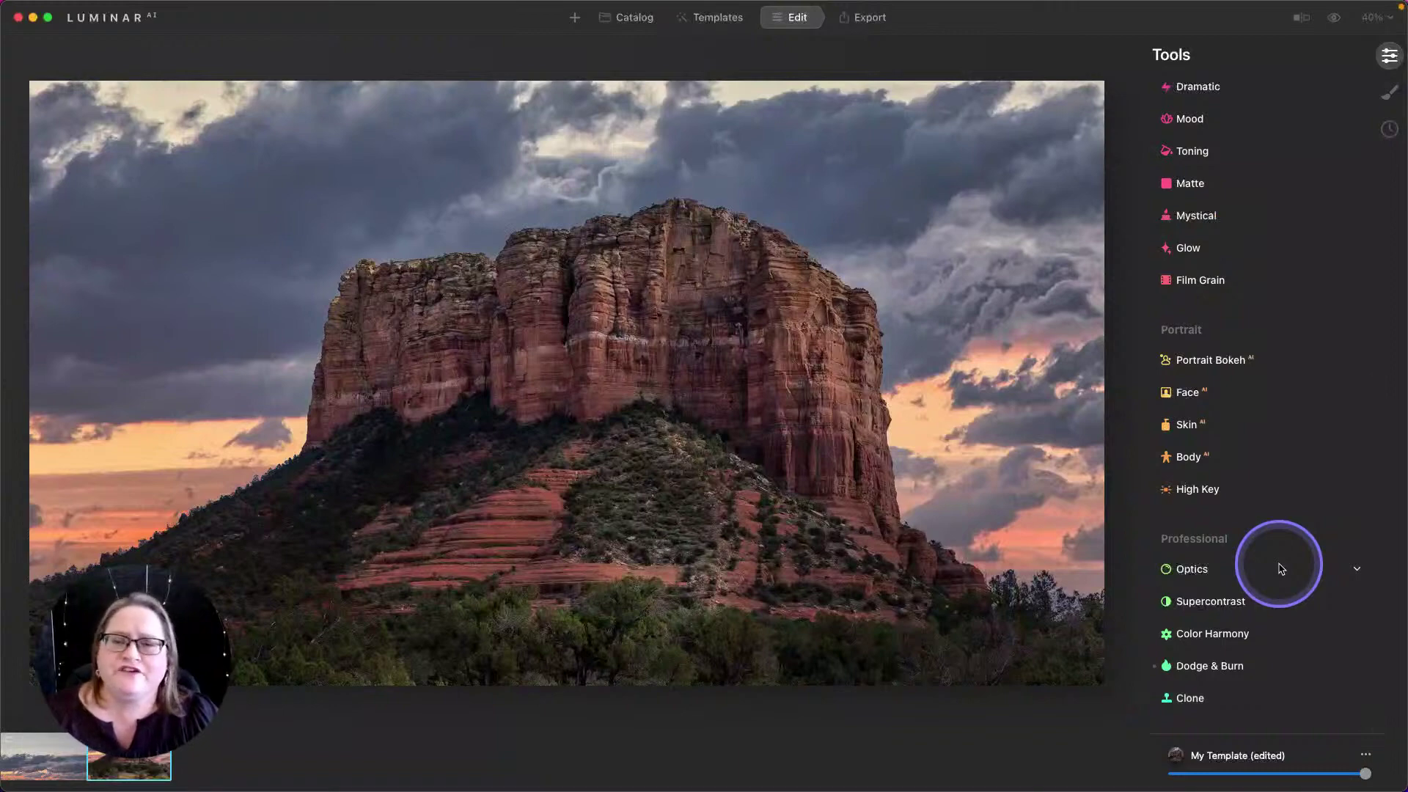